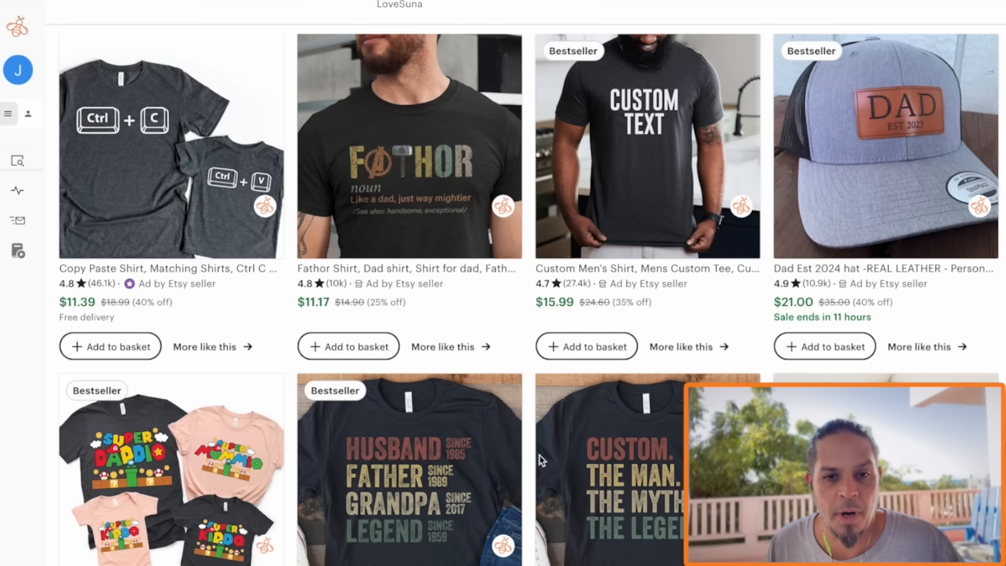
Examine the Etsy search results for popular dad shirt designs, comparing text, retro and personalized styles and their Bestseller badges
scroll(541, 459, "down", 2)
scroll(539, 459, "down", 1)
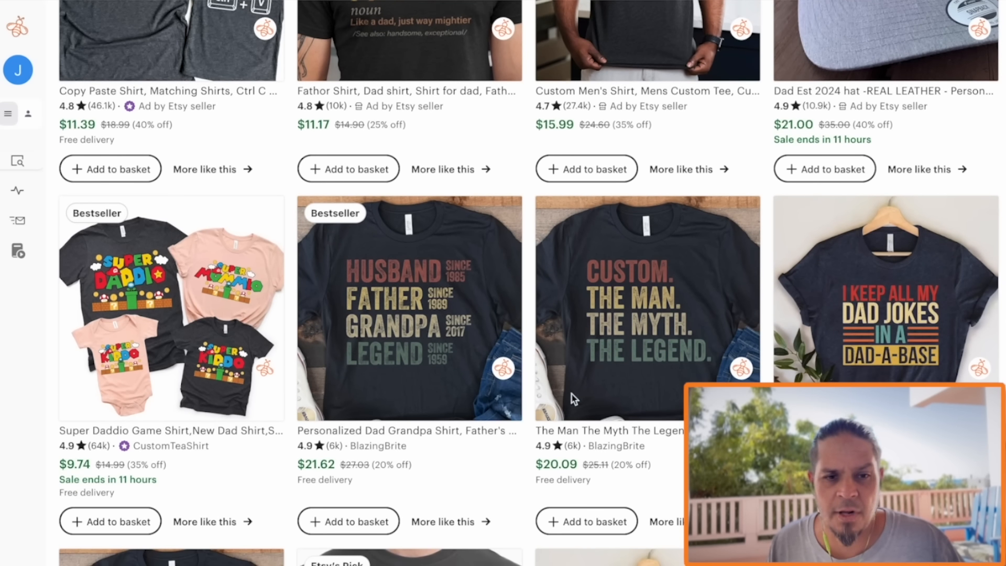
scroll(578, 394, "down", 4)
scroll(657, 474, "down", 2)
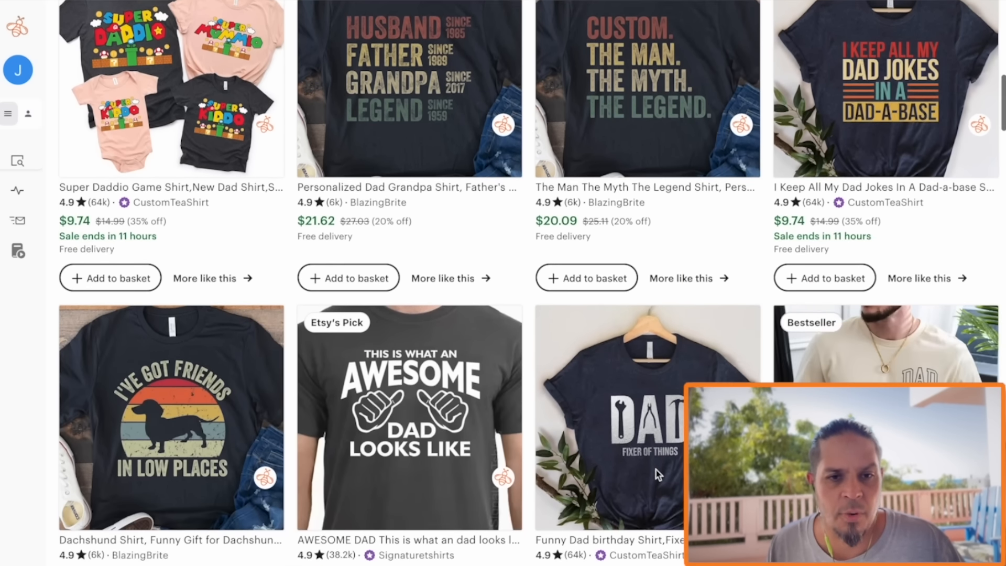
scroll(658, 474, "down", 3)
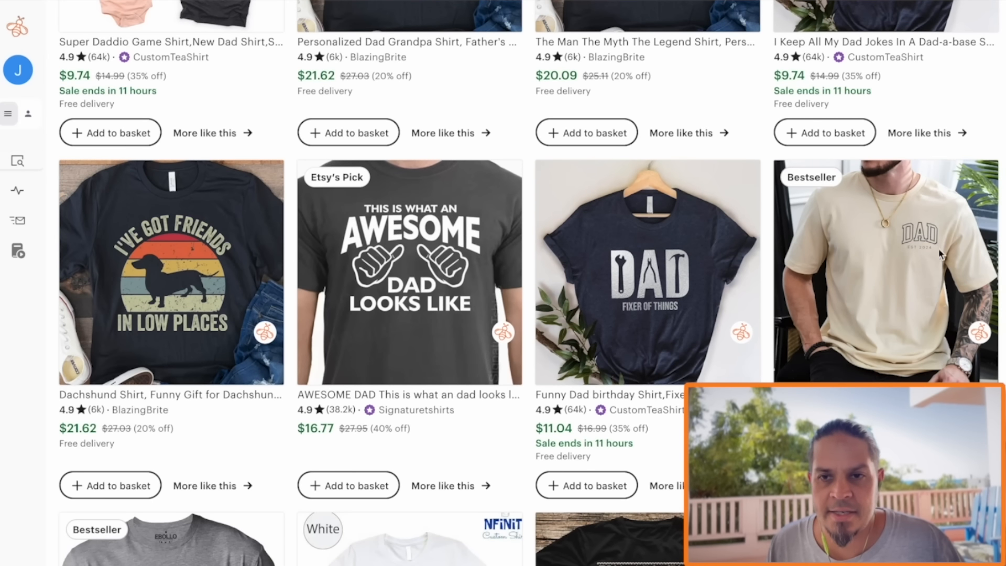
scroll(572, 319, "down", 7)
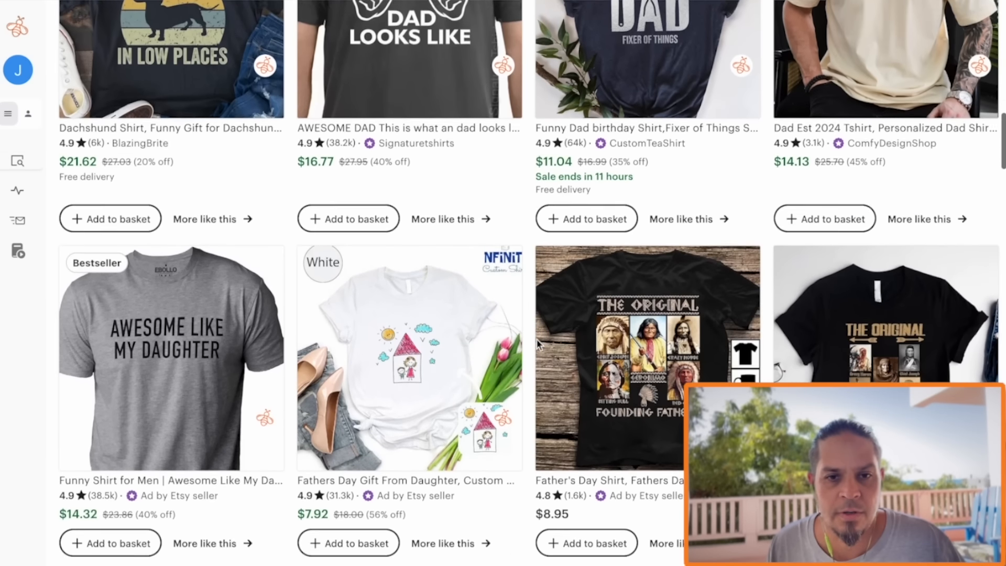
scroll(492, 359, "down", 6)
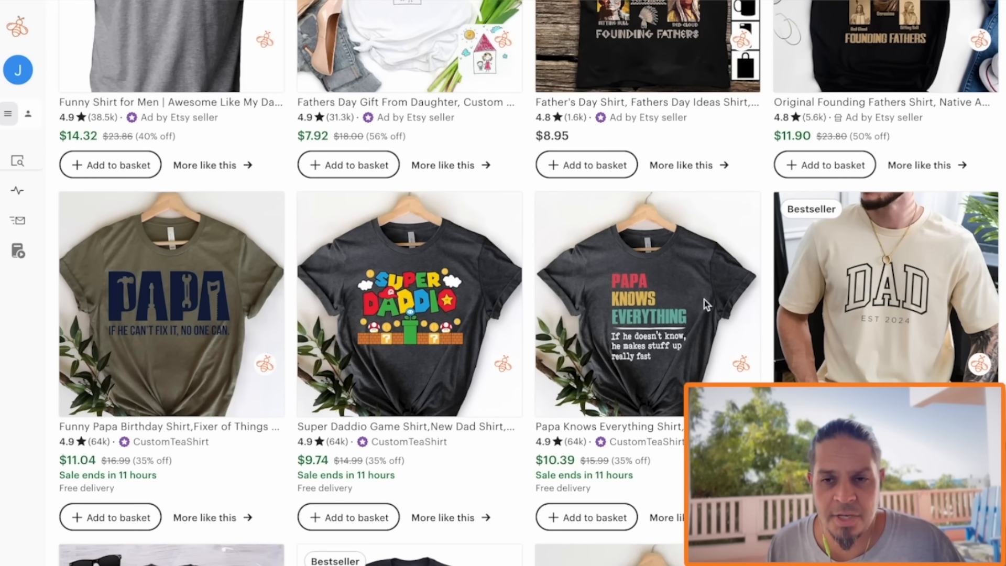
scroll(599, 322, "down", 3)
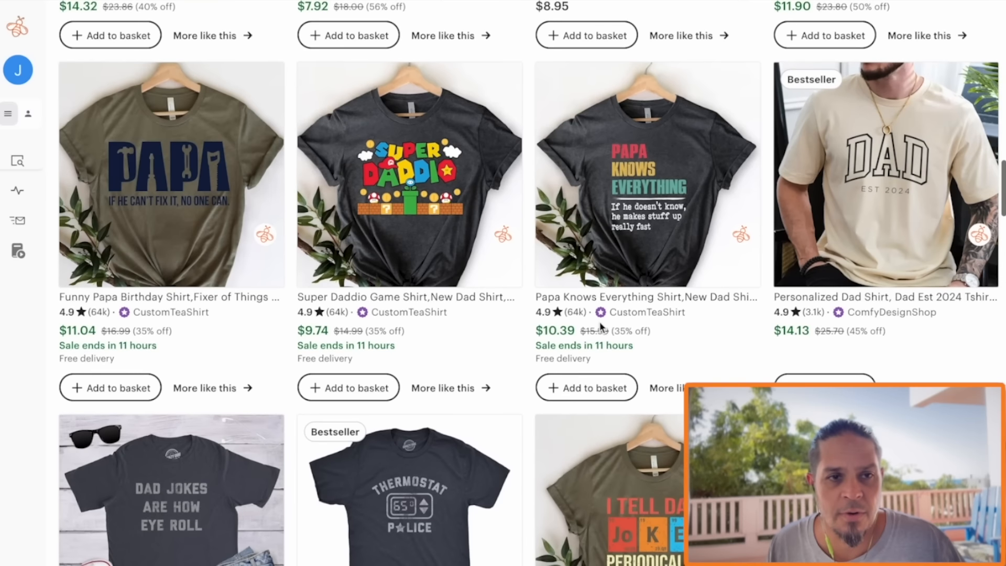
scroll(601, 406, "down", 1)
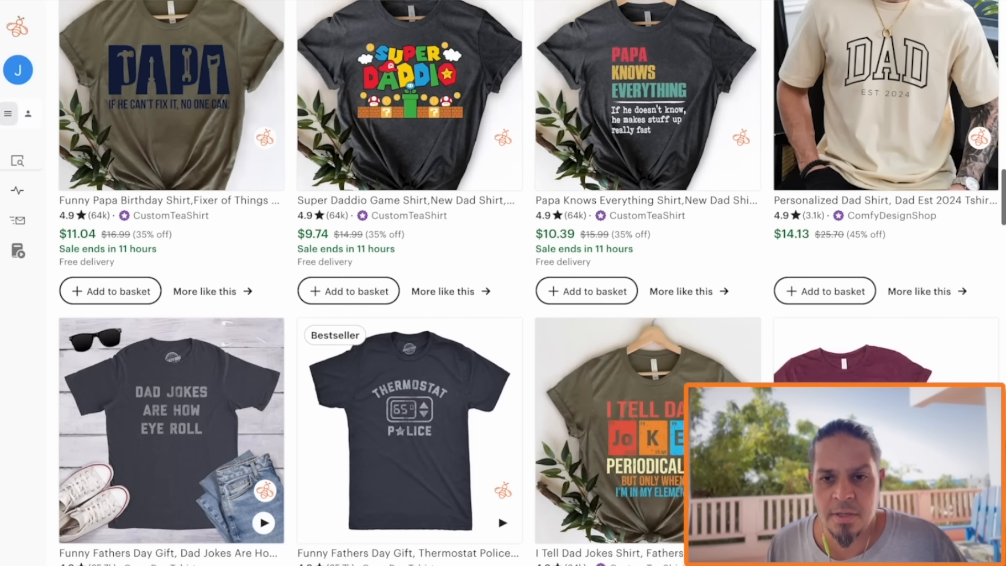
scroll(626, 425, "down", 8)
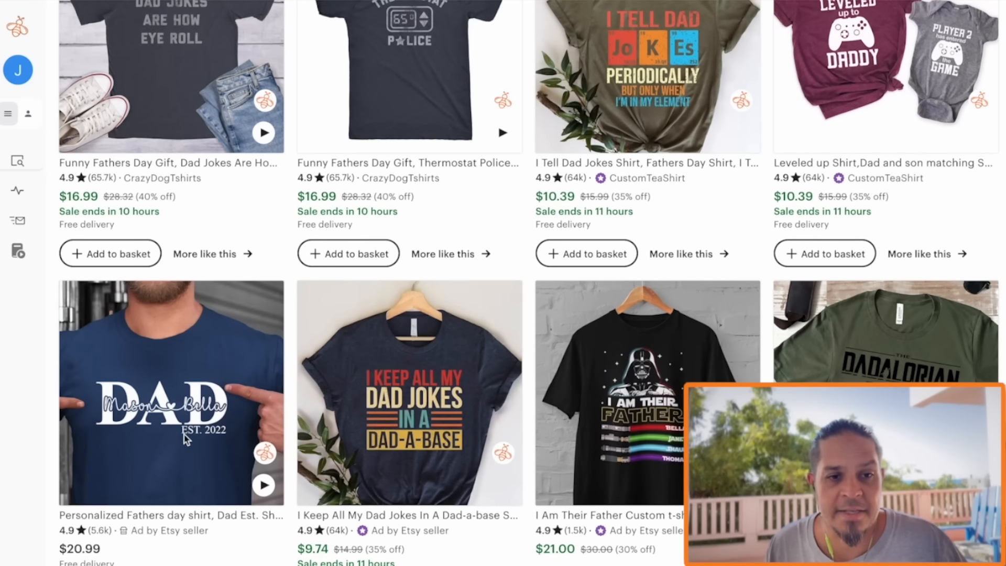
scroll(391, 413, "down", 2)
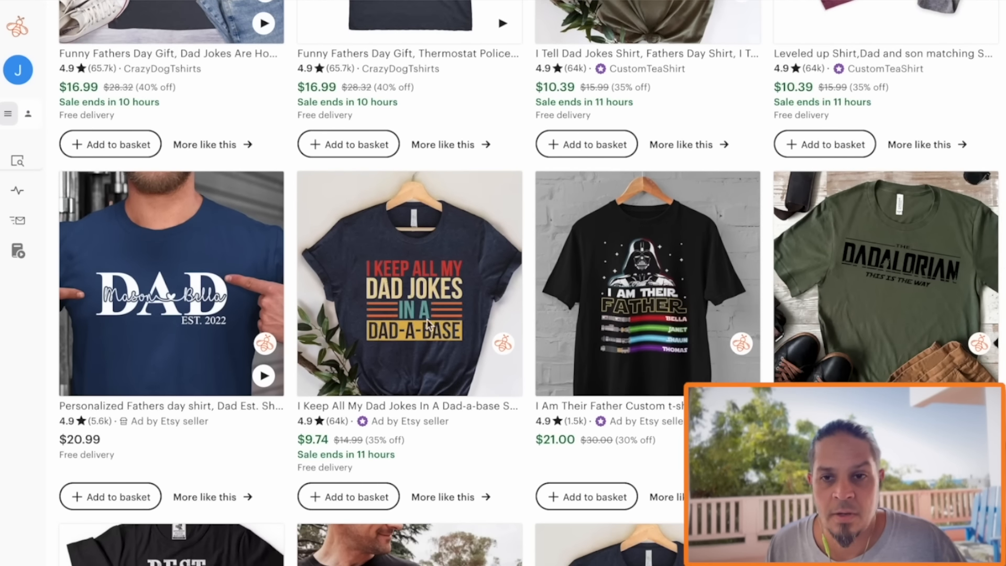
scroll(427, 325, "down", 20)
scroll(448, 219, "up", 18)
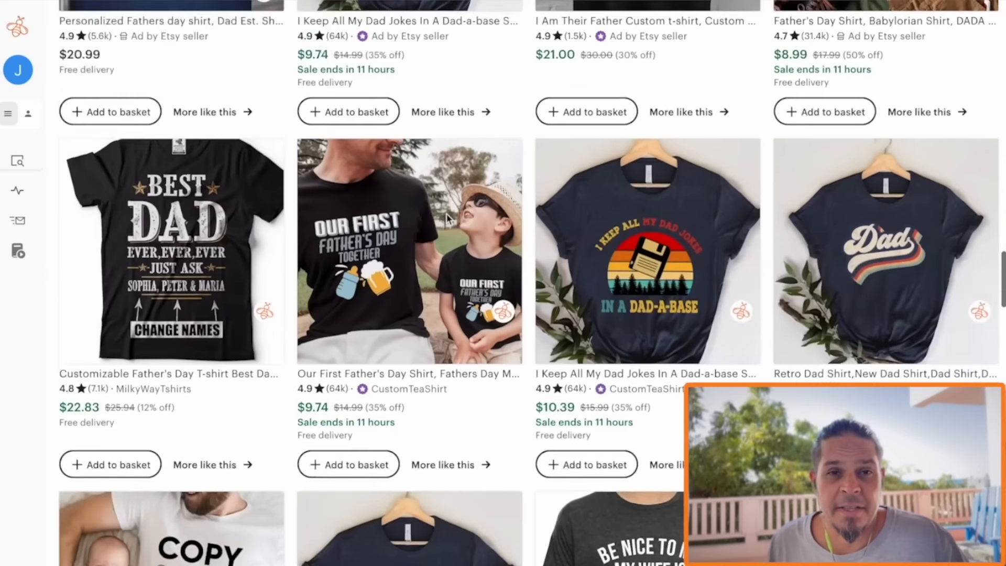
scroll(448, 219, "up", 5)
scroll(448, 219, "down", 20)
scroll(448, 219, "up", 5)
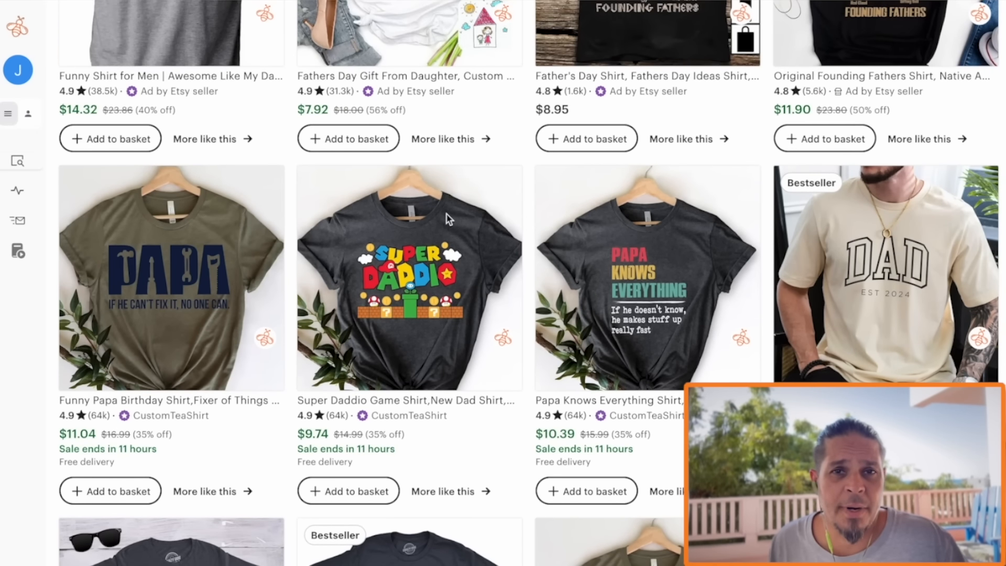
scroll(448, 219, "up", 6)
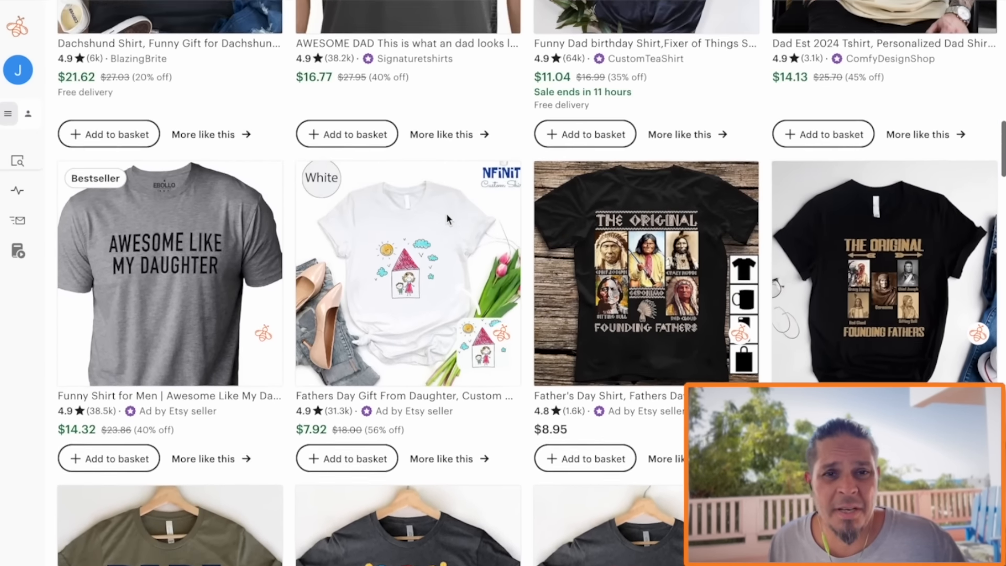
scroll(448, 219, "up", 12)
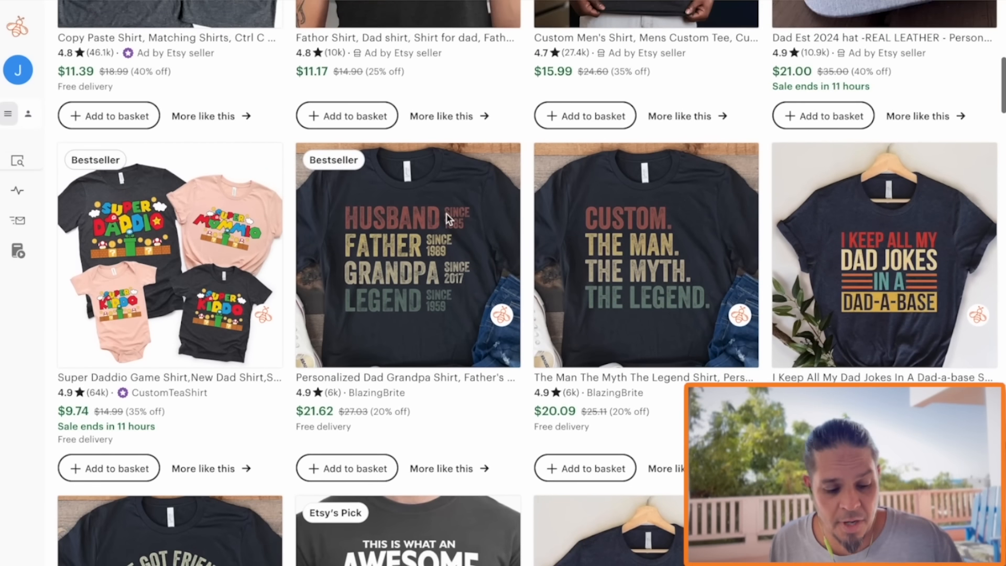
Open several promising dad shirt listings in separate tabs, including the Personalized Dad Grandpa Shirt and the Comfort Colors Dad Shirt
left_click(429, 259, "super")
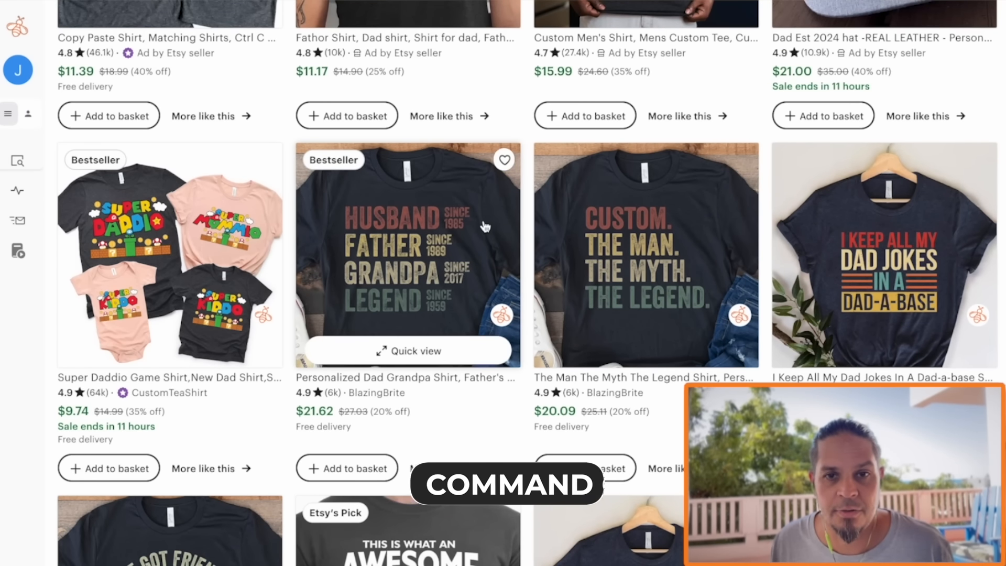
scroll(486, 225, "down", 10)
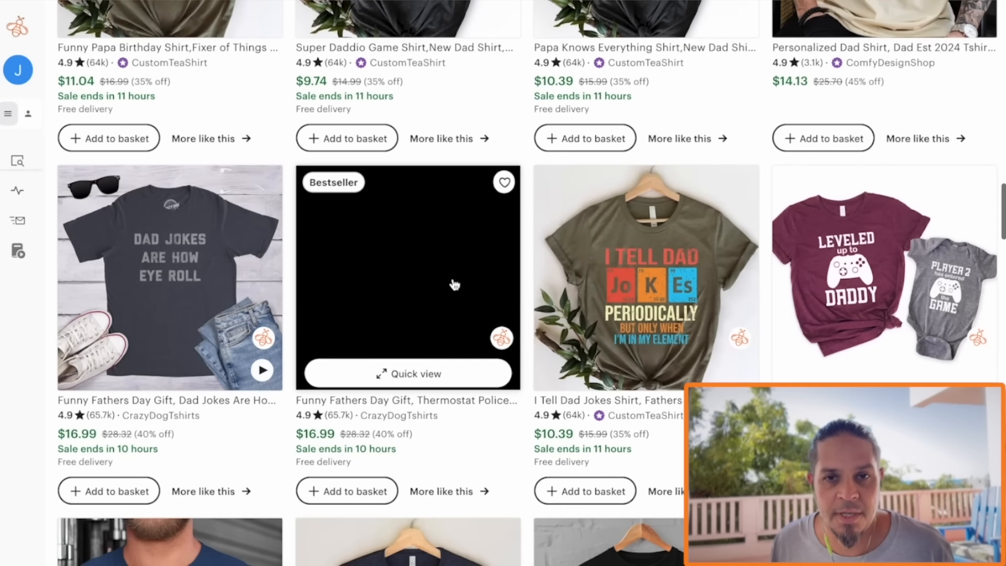
scroll(455, 285, "down", 2)
scroll(451, 286, "up", 7)
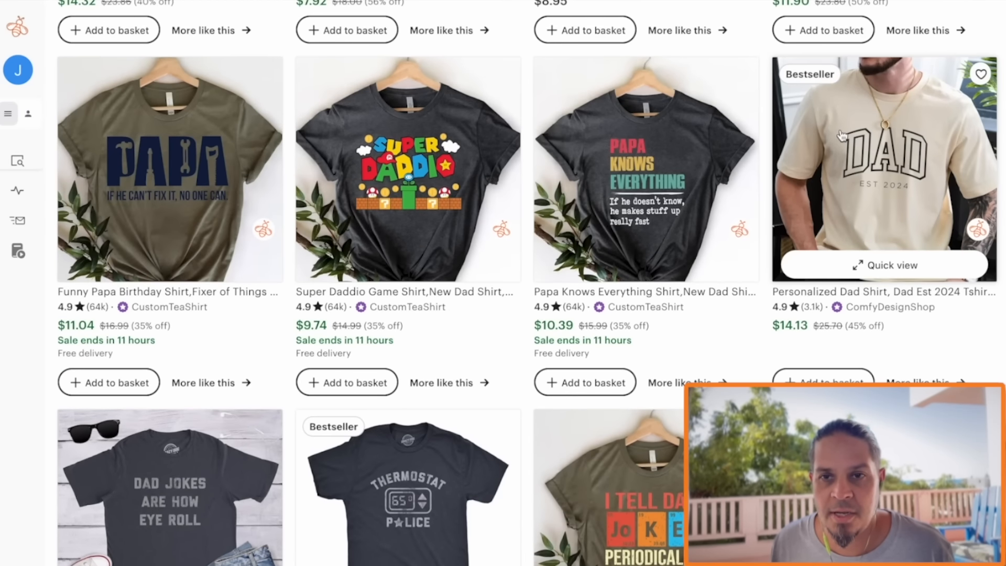
scroll(512, 213, "down", 20)
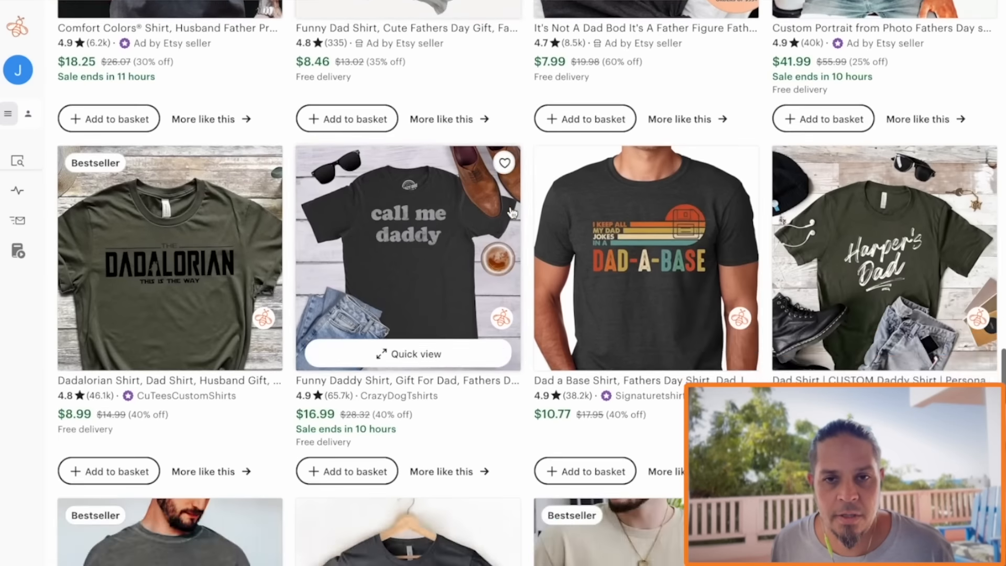
scroll(511, 213, "down", 20)
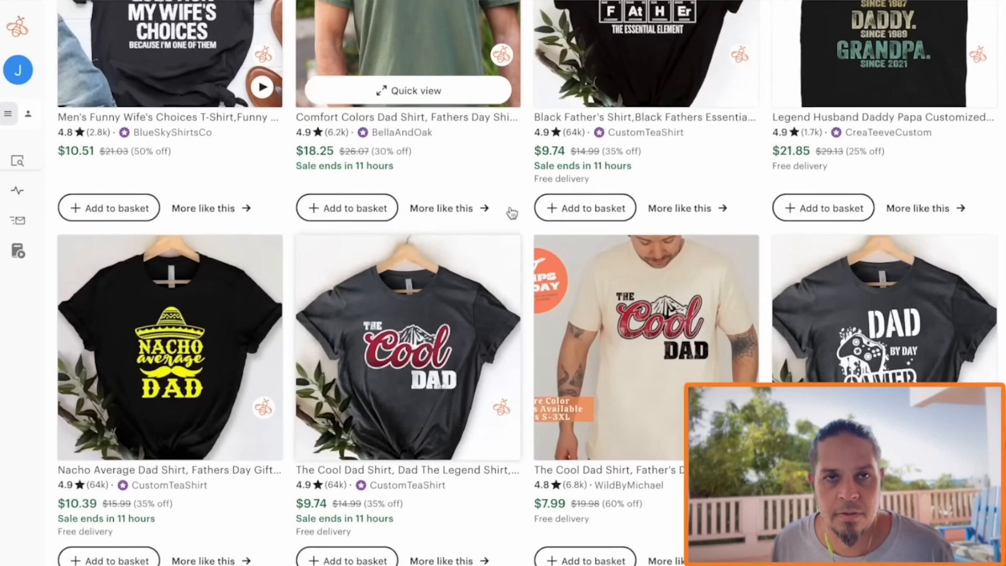
scroll(434, 198, "up", 3)
left_click(434, 198)
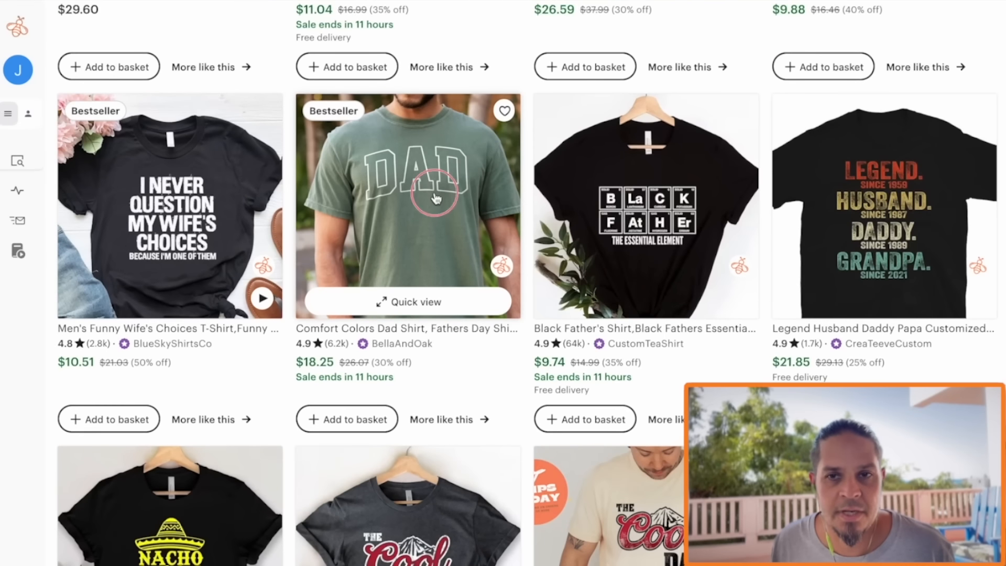
scroll(434, 198, "down", 15)
left_click(677, 309)
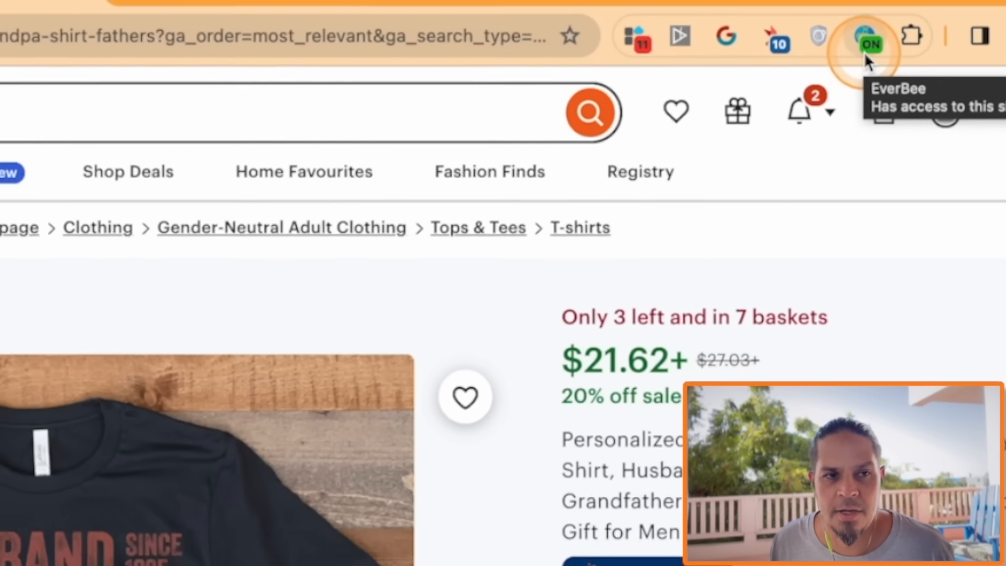
Analyze the Personalized Dad Grandpa Shirt listing with EverBee to check its estimated monthly sales and revenue
left_click(863, 52)
mouse_move(27, 71)
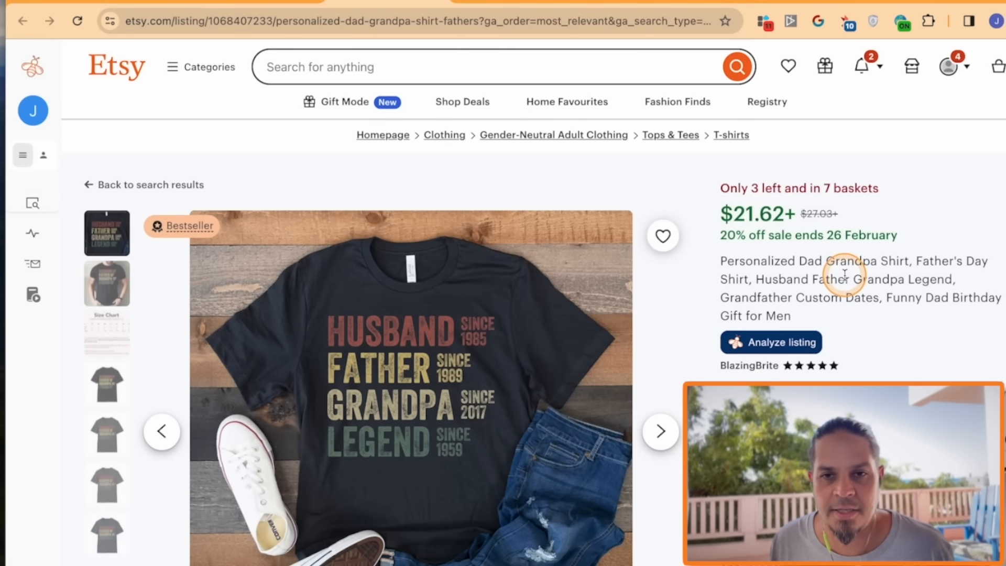
left_click(778, 343)
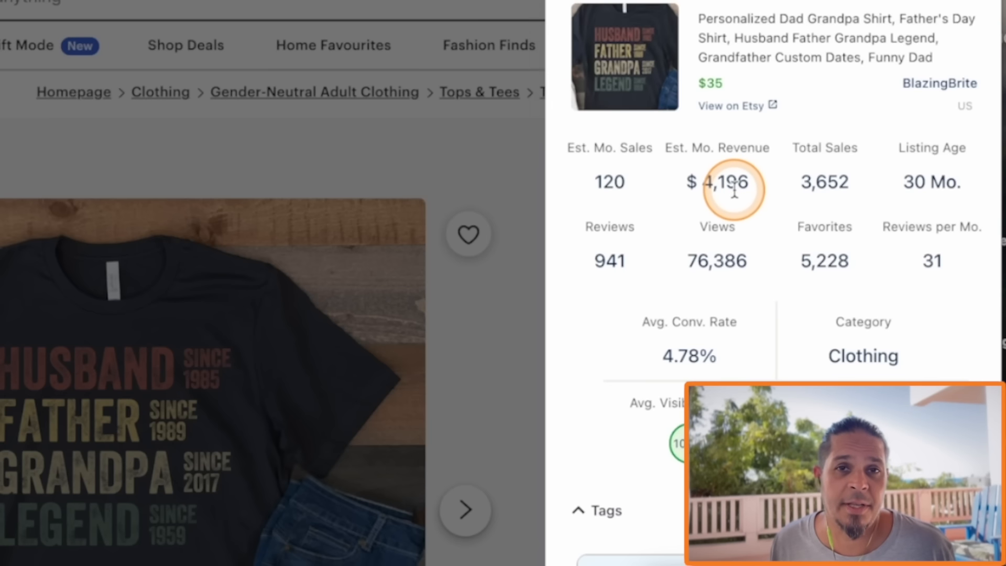
left_click(292, 471)
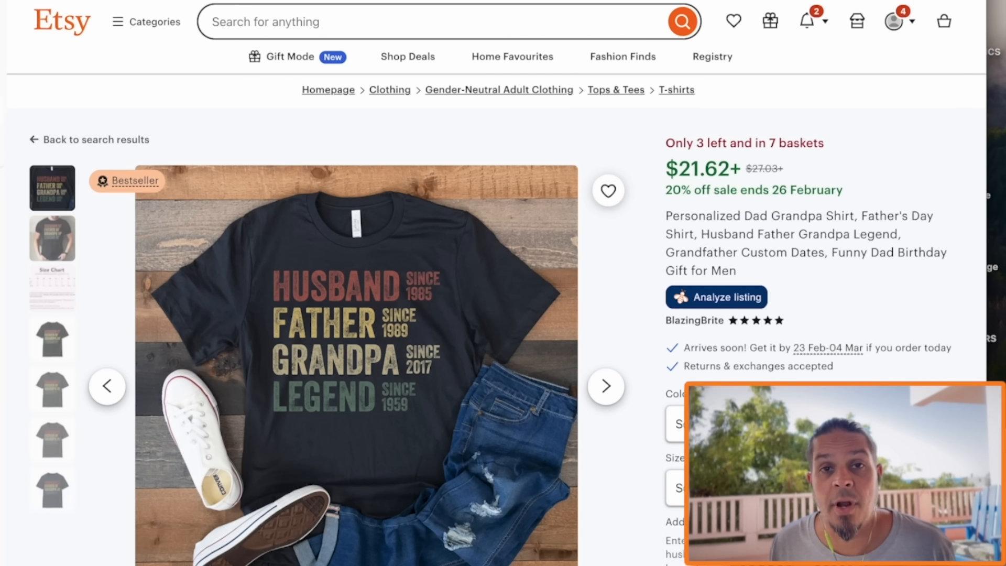
Analyze the Comfort Colors Mama and Dad Shirts listing with EverBee and review the opening words of its title
left_click(435, 0)
left_click(707, 278)
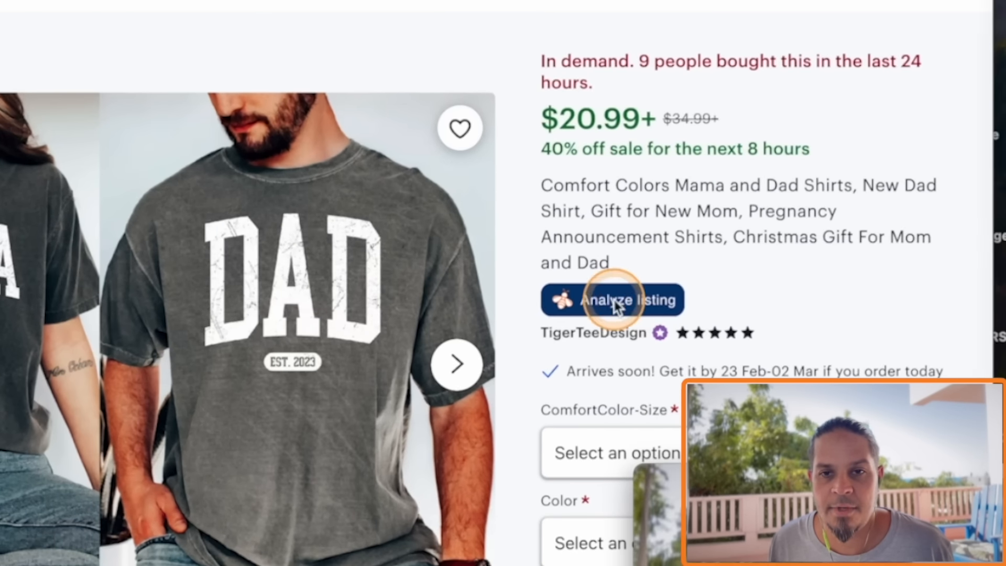
left_click(743, 312)
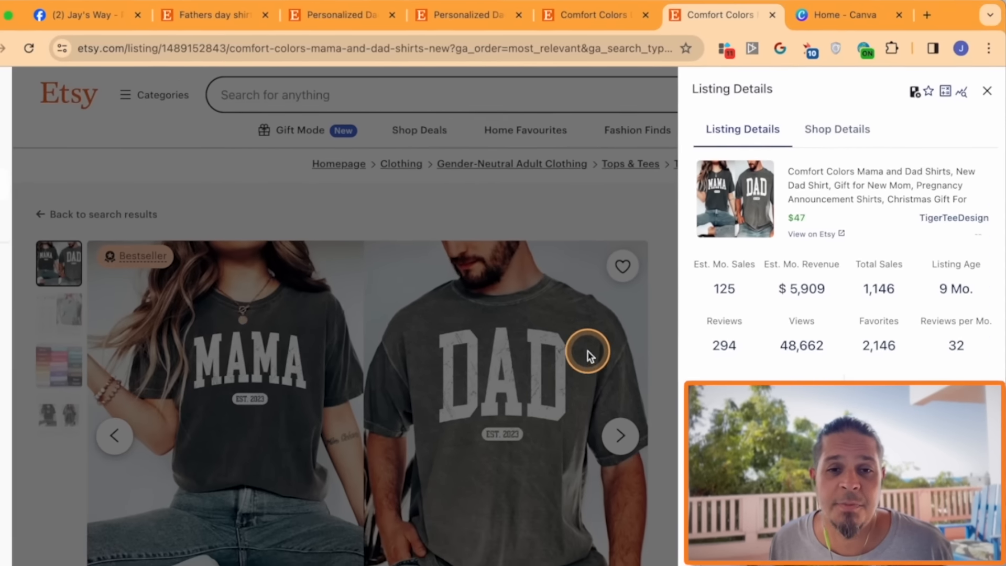
left_click(602, 359)
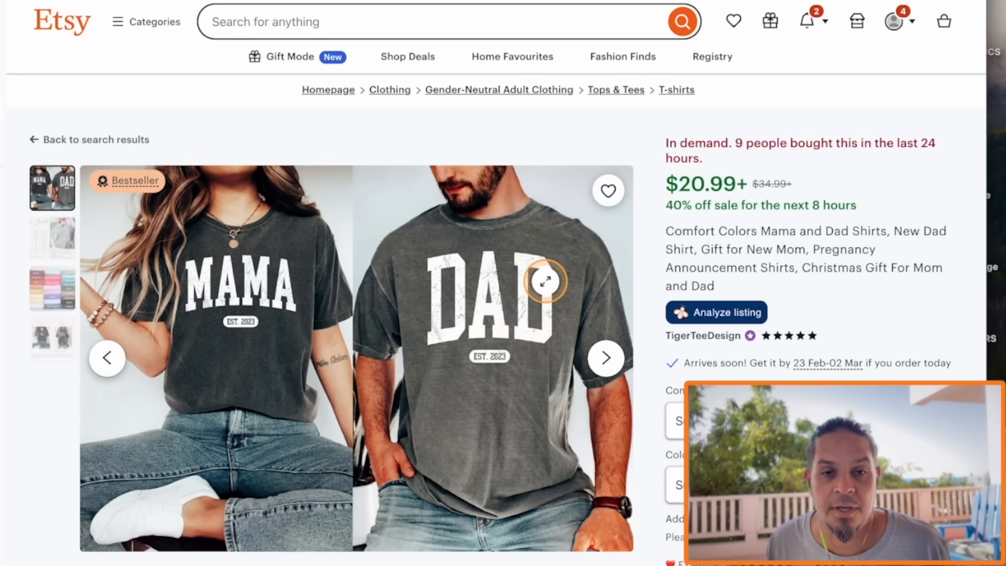
scroll(545, 281, "down", 1)
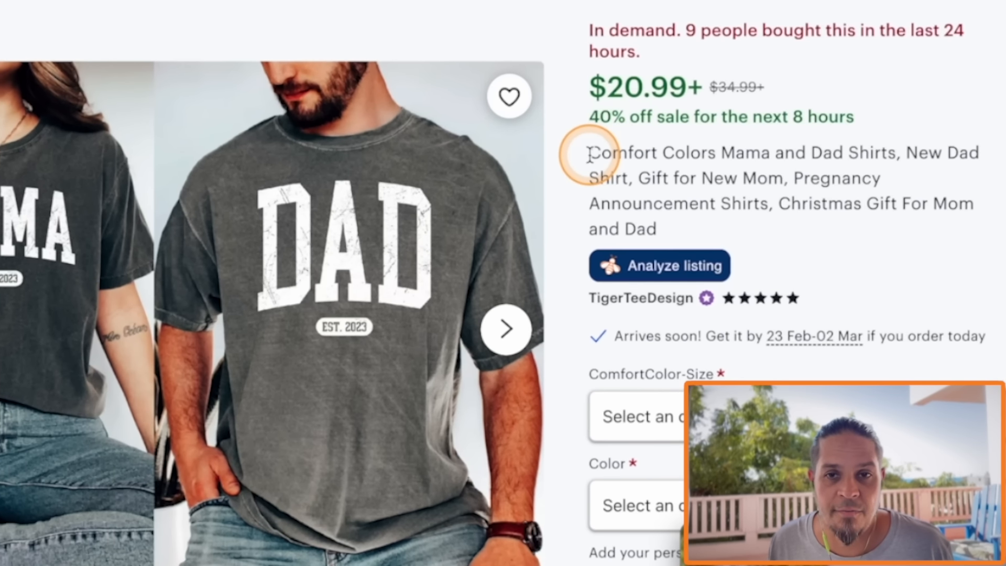
left_click_drag(591, 154, 770, 150)
scroll(346, 287, "up", 1)
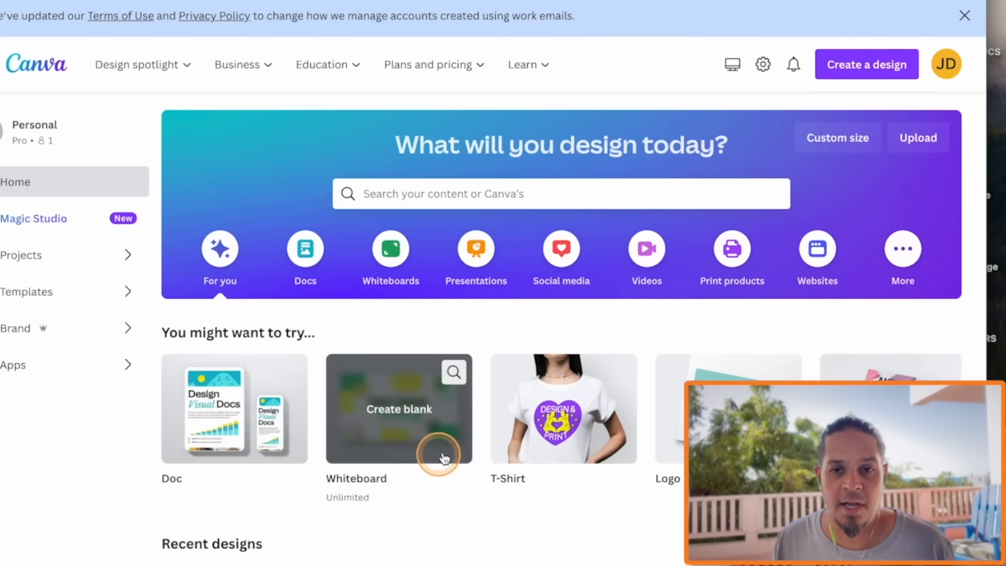
Switch to Canva and create a new blank T-Shirt design at 14 x 18 in
left_click(897, 54)
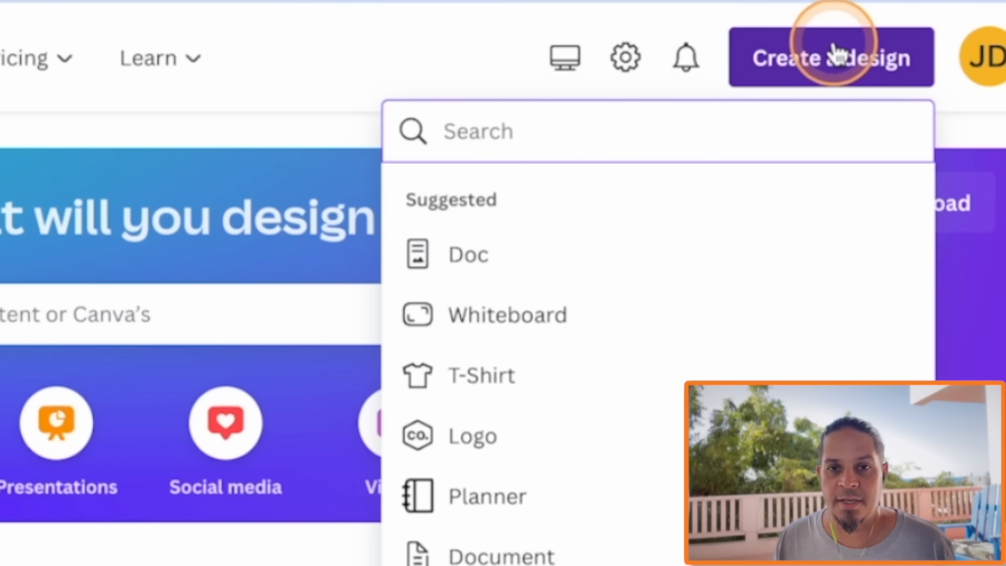
left_click(699, 227)
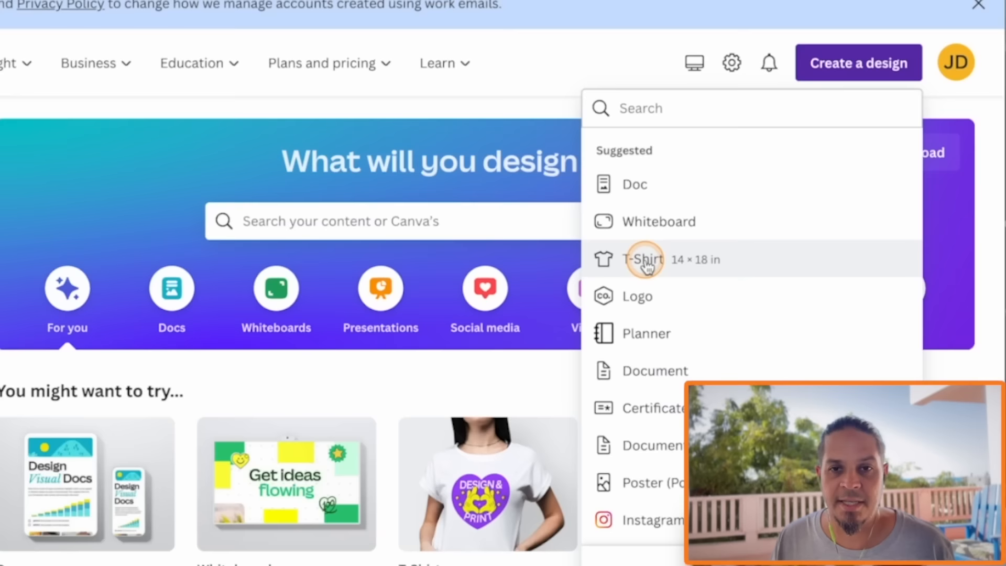
left_click(485, 386)
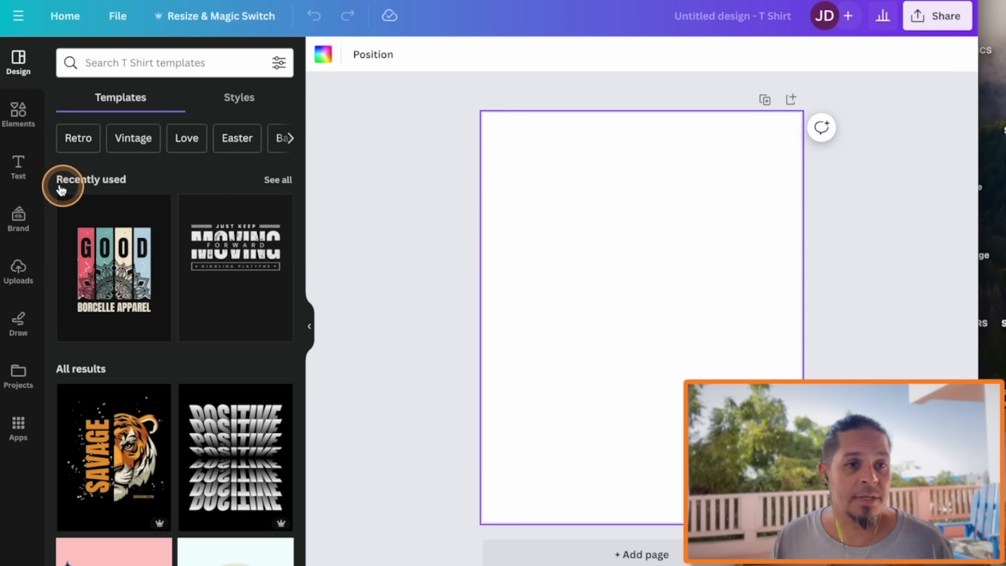
Add a text box reading DAD and enlarge it to about size 479 across the upper part of the page
left_click(24, 168)
left_click(186, 107)
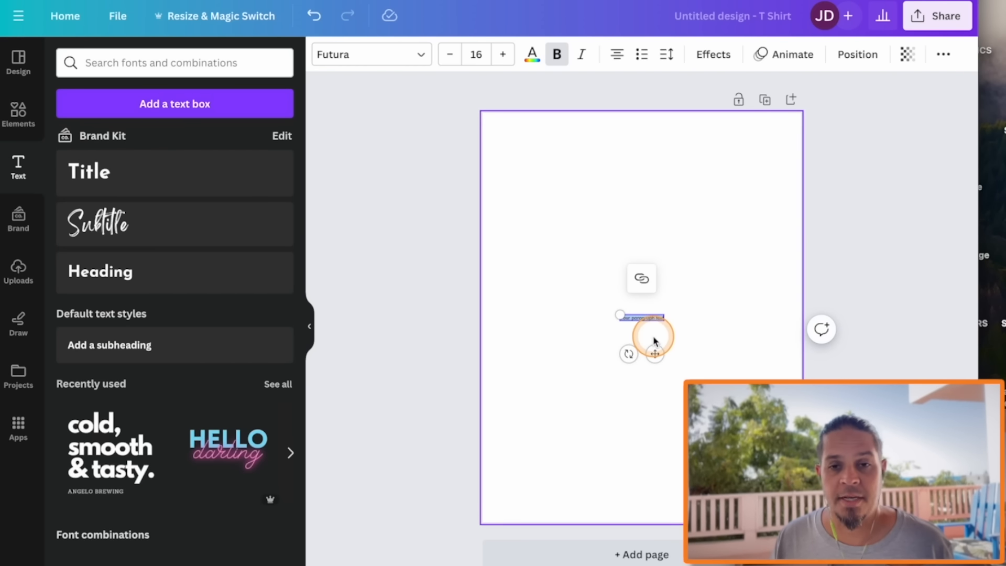
left_click(503, 53)
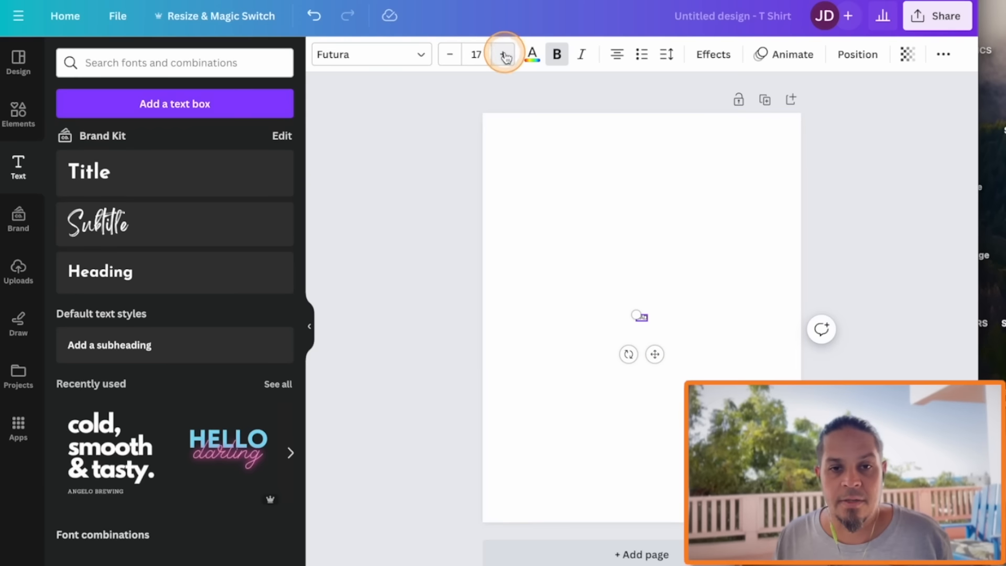
left_click(476, 54)
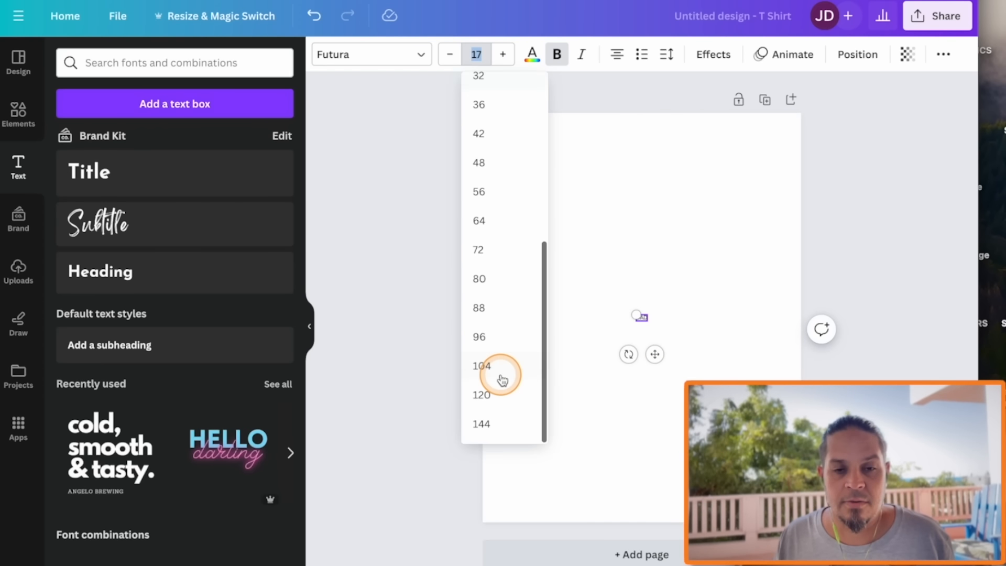
left_click(481, 422)
left_click_drag(687, 313, 777, 247)
left_click_drag(651, 356, 651, 249)
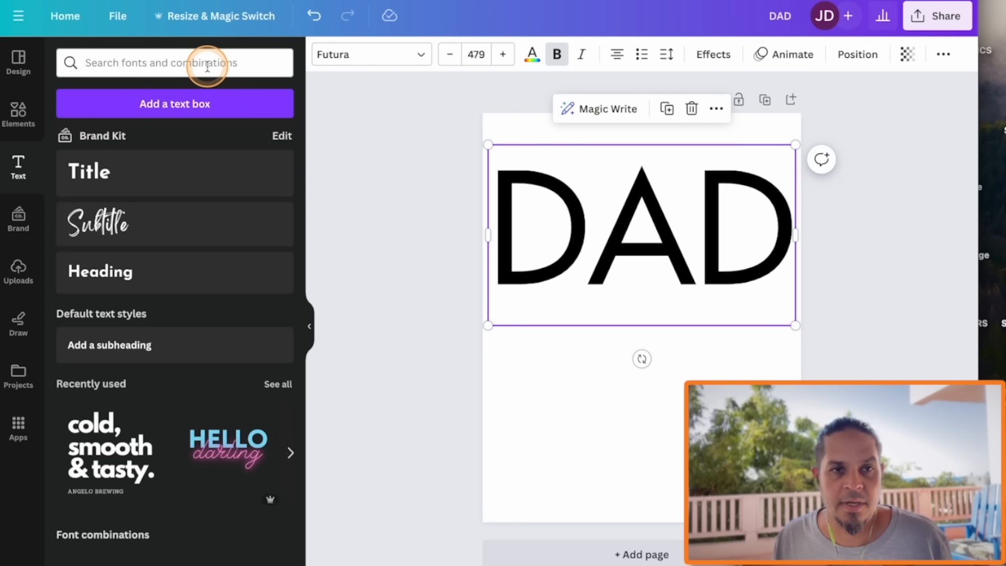
Change the DAD text's font to Impact and scale it to about size 688, nearly filling the page width
left_click(86, 451)
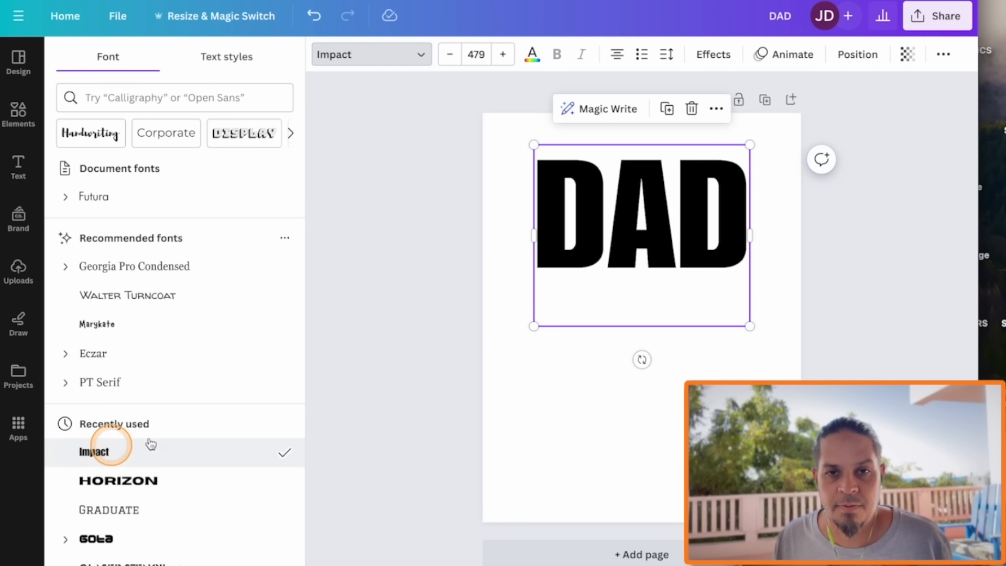
left_click(544, 286)
left_click_drag(749, 144, 790, 115)
left_click_drag(788, 359, 796, 365)
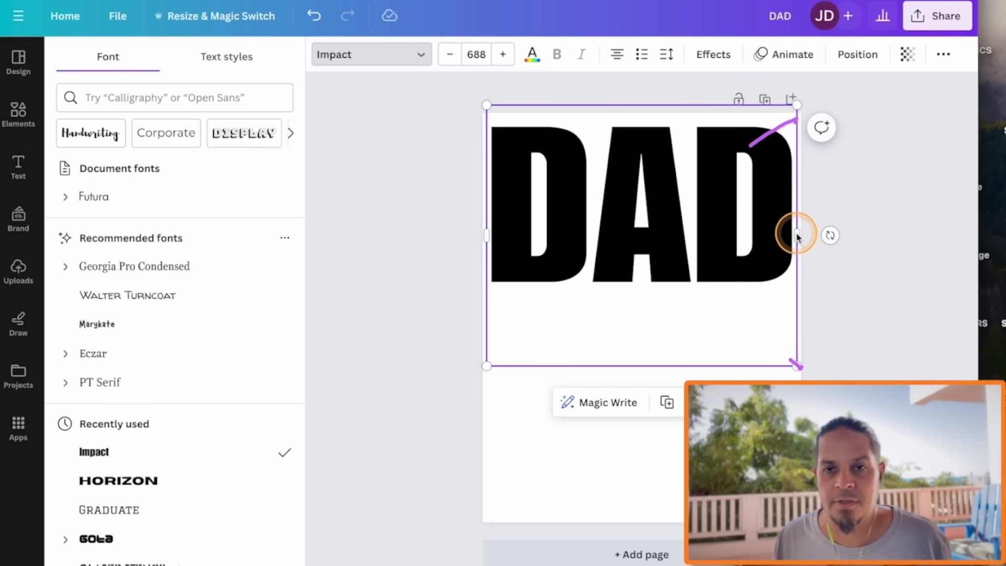
Look through the recently used elements and search the element library for father, showing the full set of graphics
left_click(18, 113)
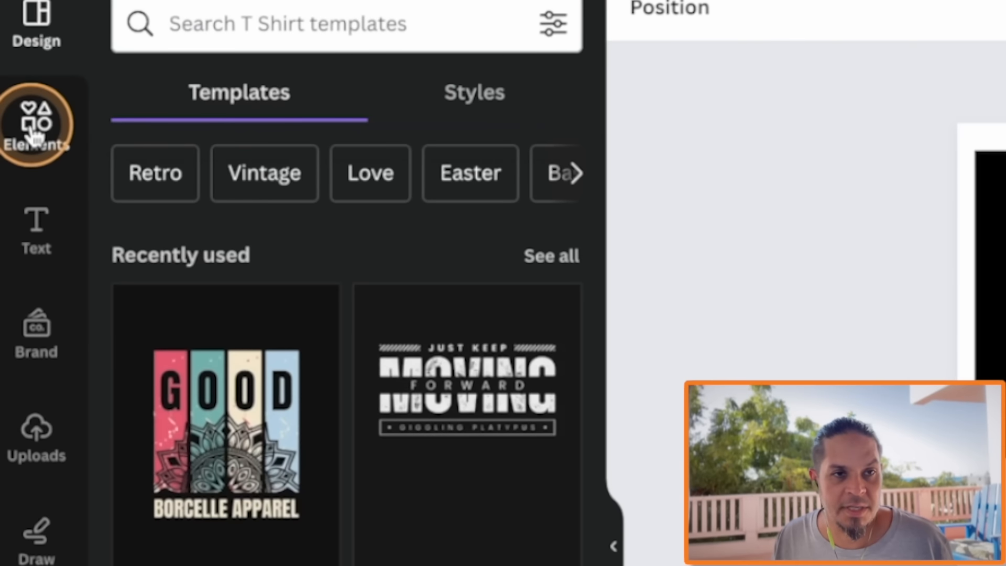
left_click(20, 114)
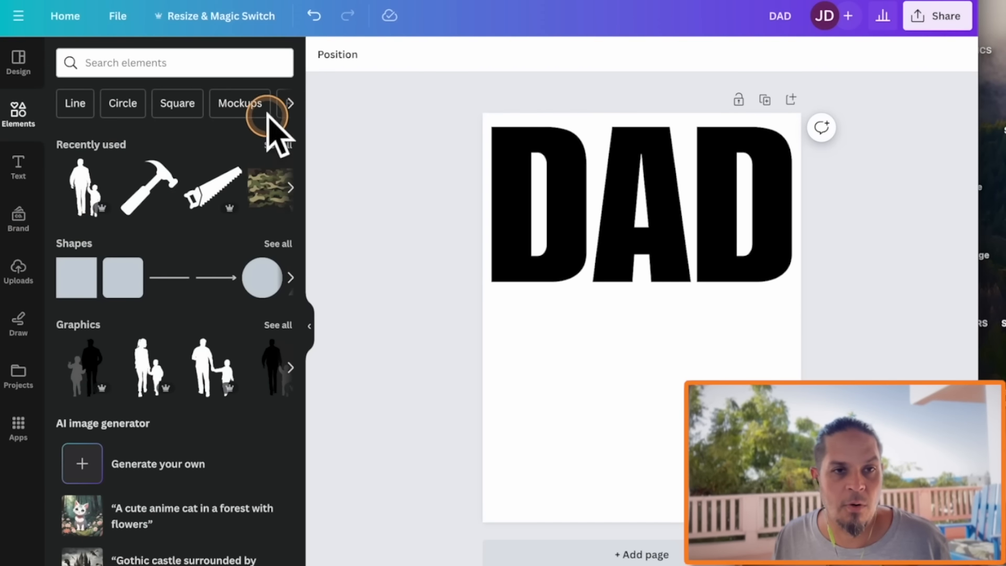
left_click(276, 145)
scroll(220, 398, "down", 5)
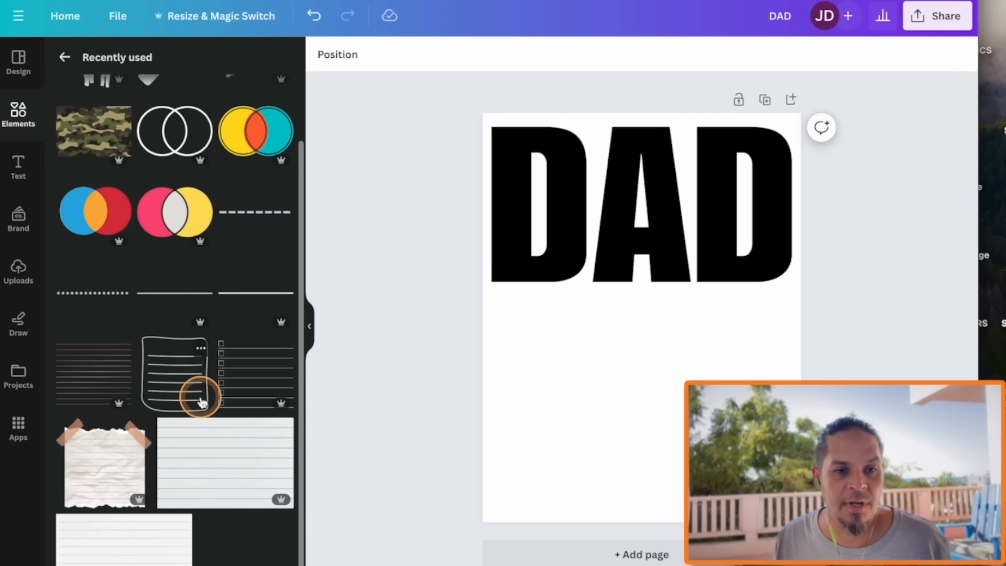
scroll(197, 396, "up", 5)
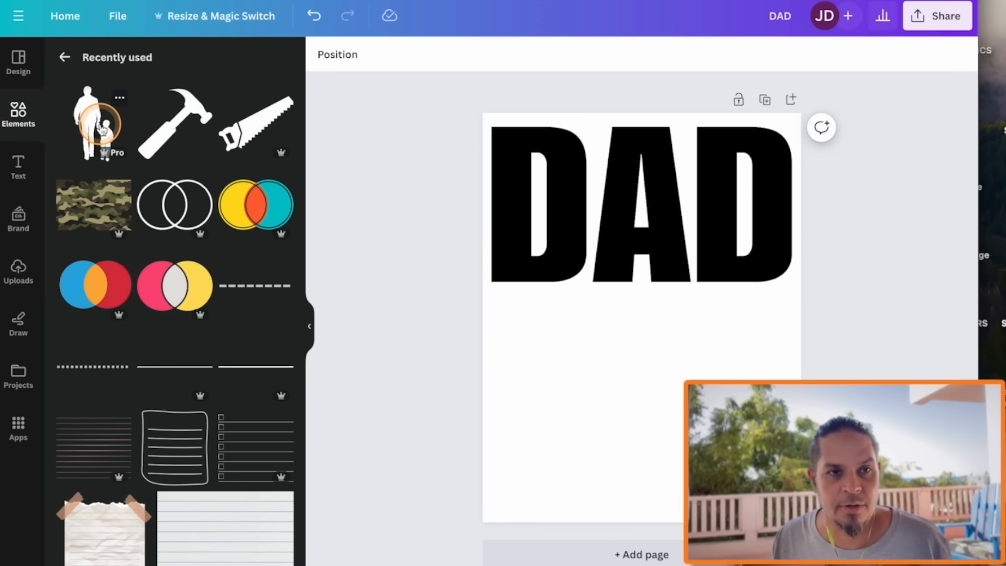
left_click(68, 56)
left_click(119, 62)
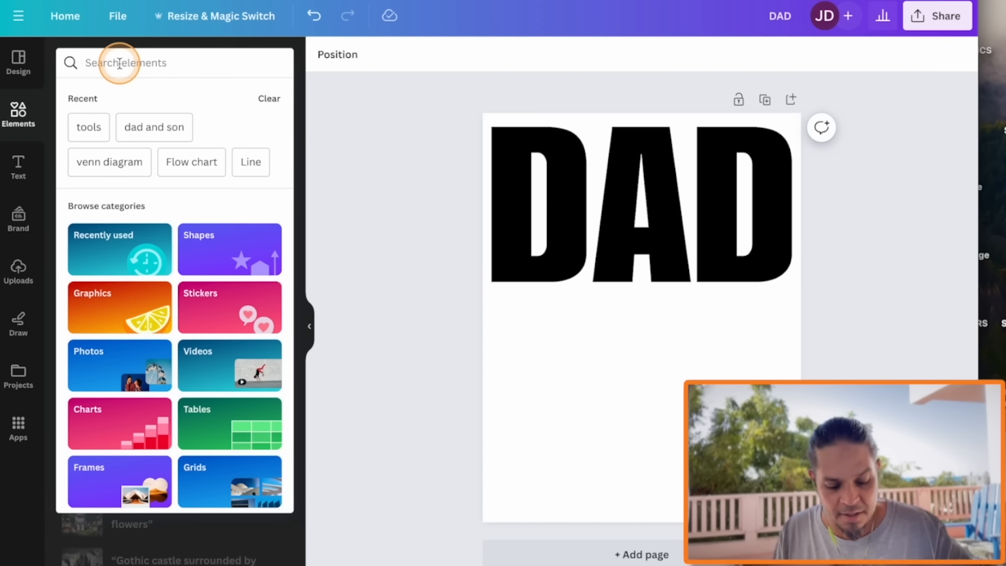
type("father")
key("Return")
left_click(278, 178)
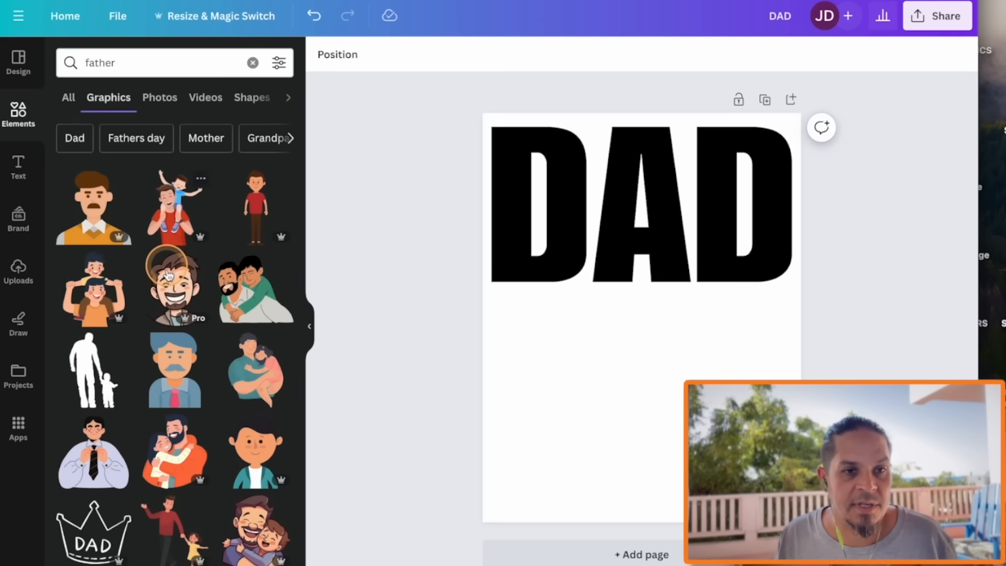
Add the father-and-child silhouette graphic, move it over the lower part of the first D, and color it white
left_click(94, 373)
left_click_drag(637, 370, 547, 377)
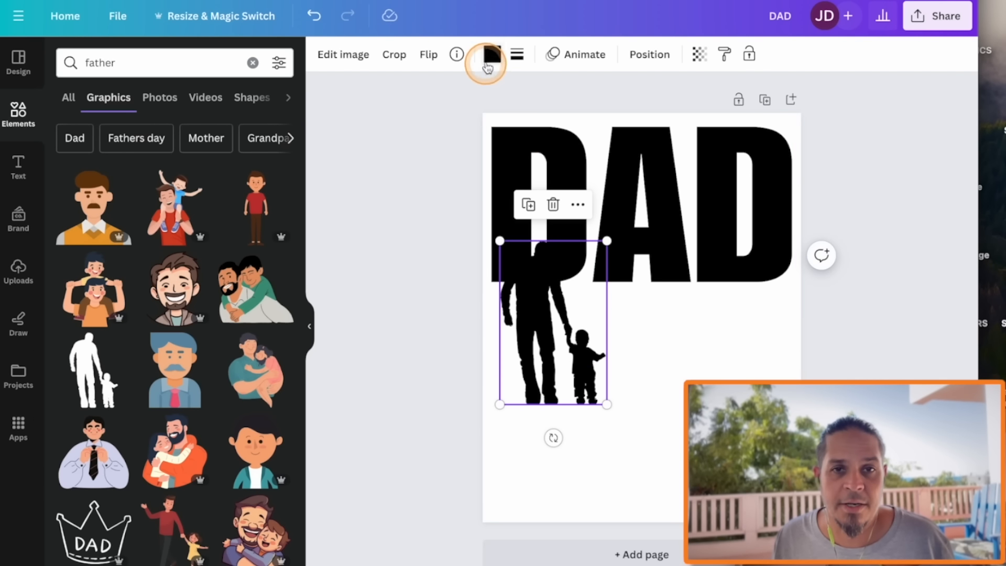
left_click(490, 57)
left_click(154, 142)
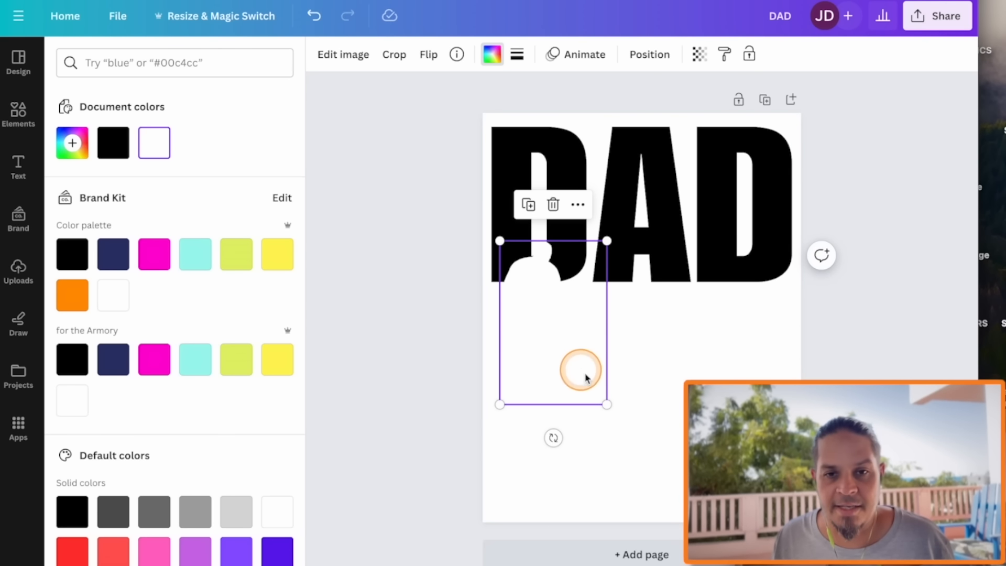
Shrink the white silhouette and fit it into the lower-left corner of the first D
left_click_drag(606, 404, 517, 269)
left_click_drag(534, 221, 493, 215)
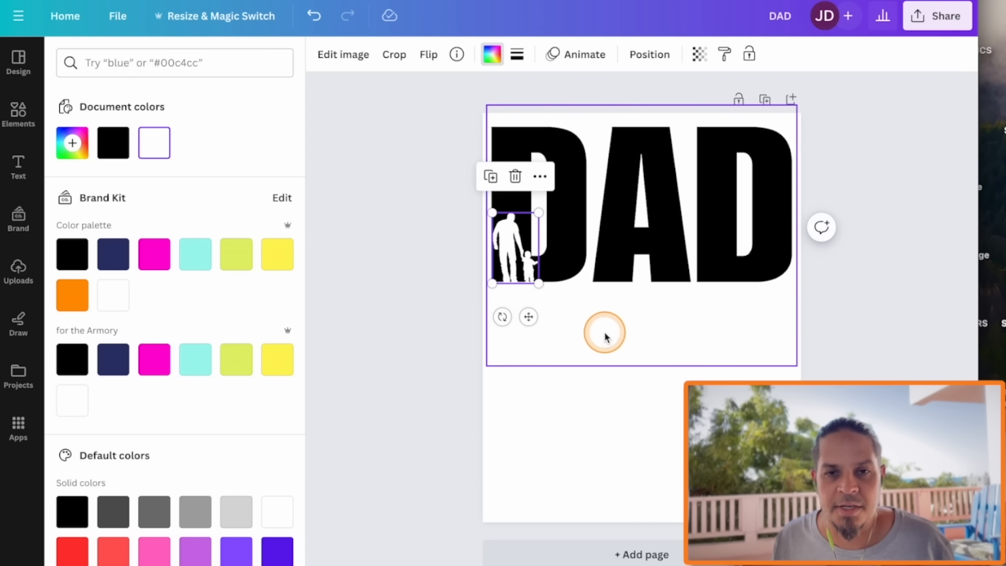
left_click(437, 287)
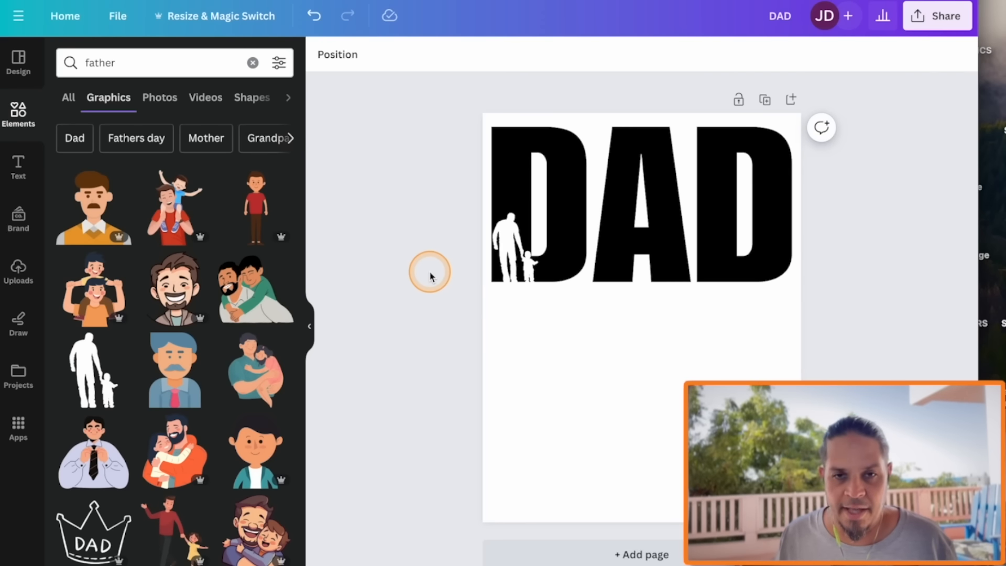
Fine-tune the silhouette's position so it lines up with the left and bottom edges of the first D
key("super+plus")
key("super+plus")
scroll(427, 411, "up", 3)
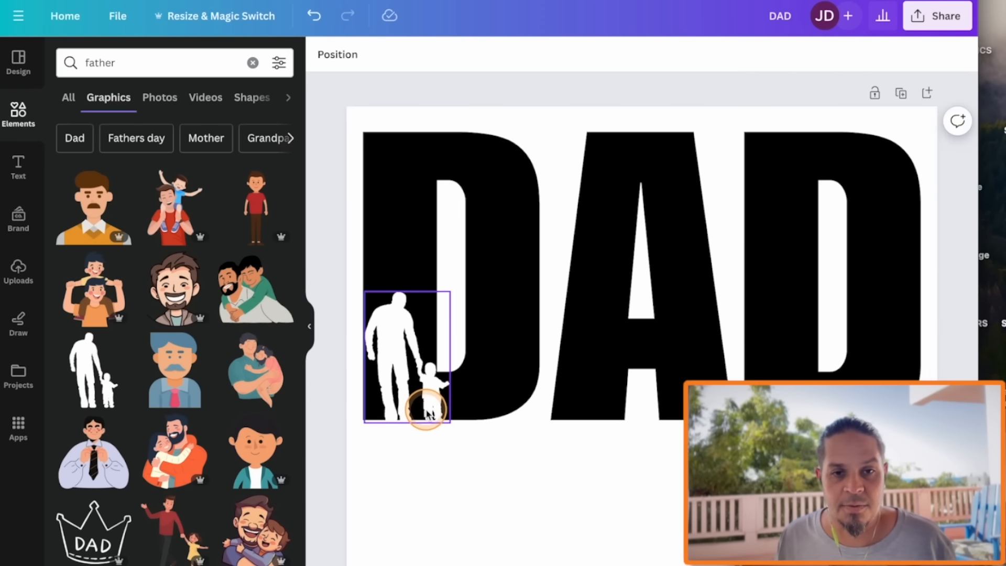
scroll(426, 413, "down", 2)
left_click(384, 299)
left_click(335, 284)
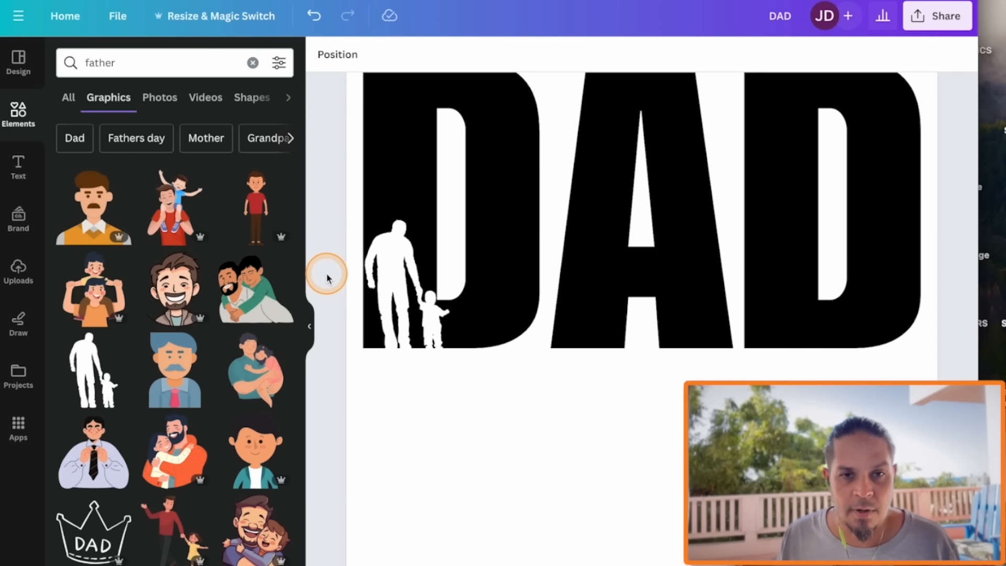
left_click(391, 297)
left_click(327, 298)
left_click_drag(398, 290, 404, 295)
left_click(332, 292)
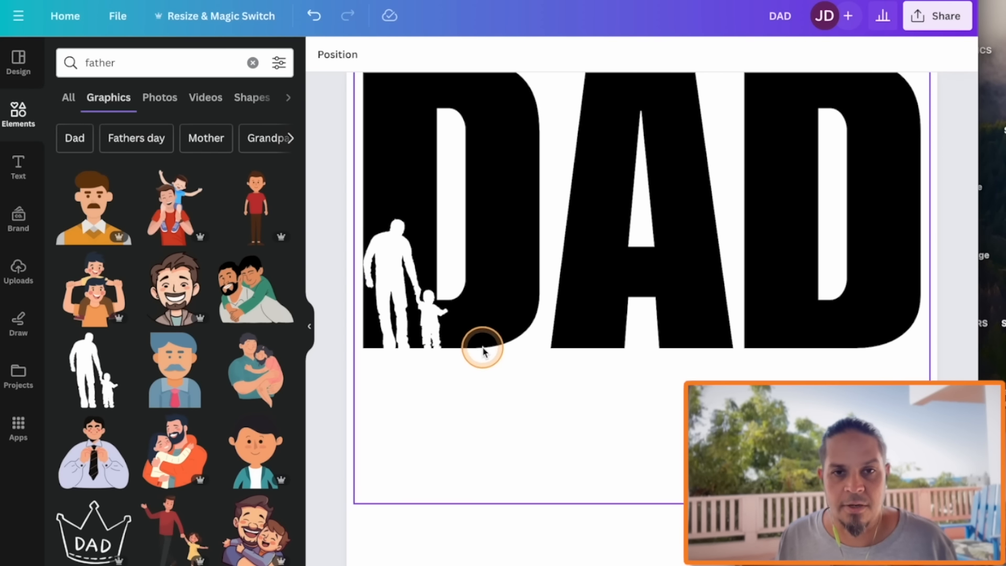
scroll(451, 373, "up", 1)
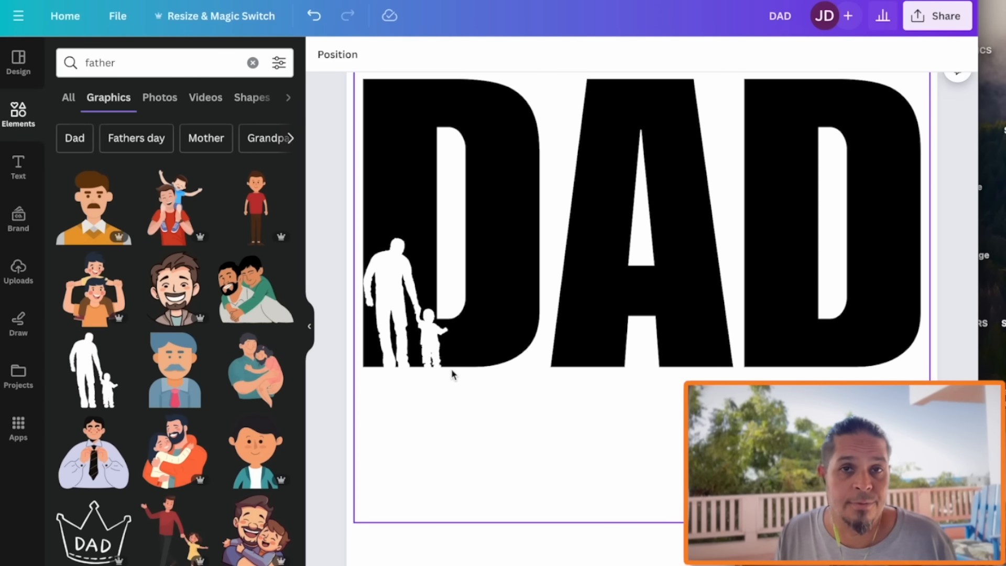
left_click(325, 413)
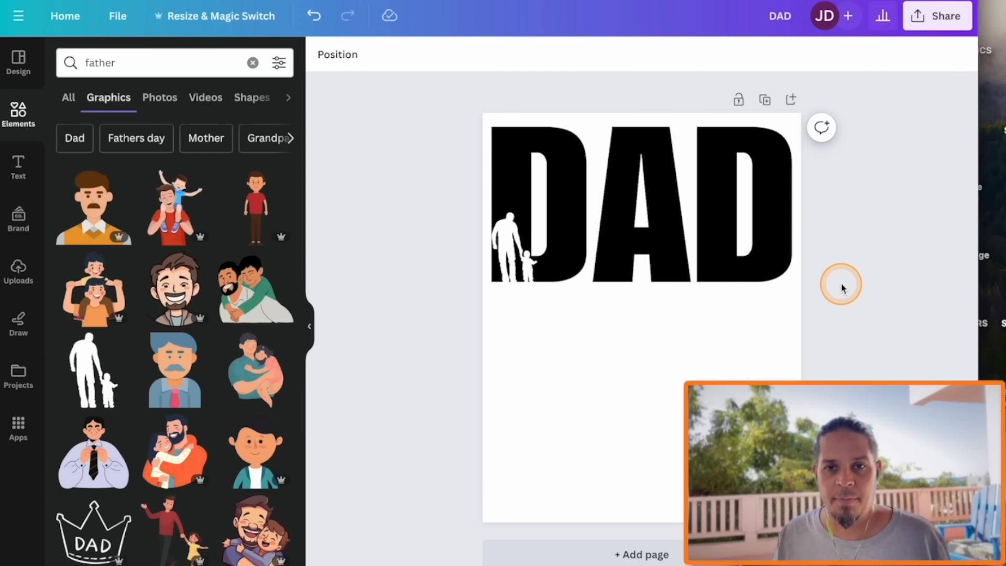
Try a turquoise page background to check how the white silhouette looks on a colored shirt
left_click(506, 255)
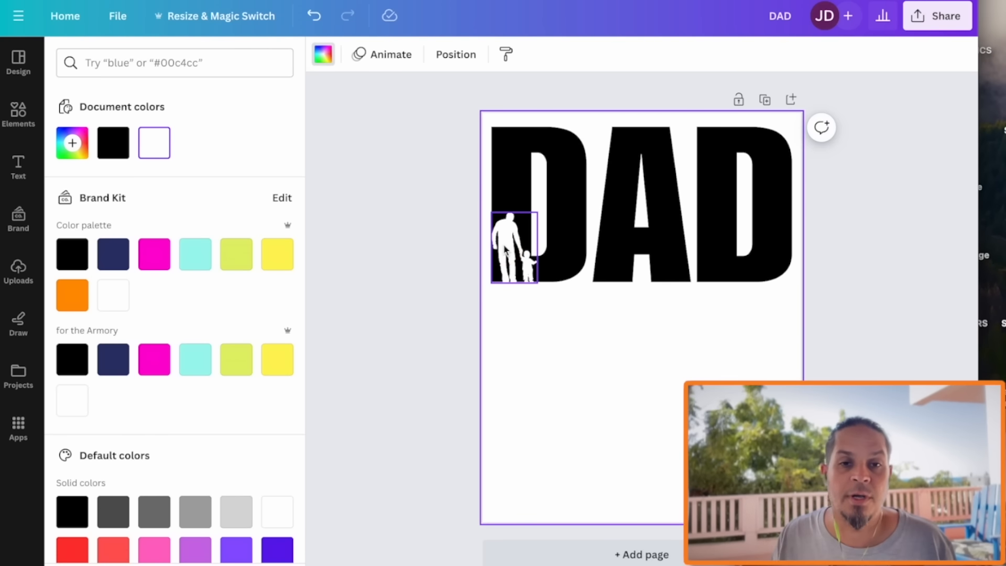
left_click(579, 428)
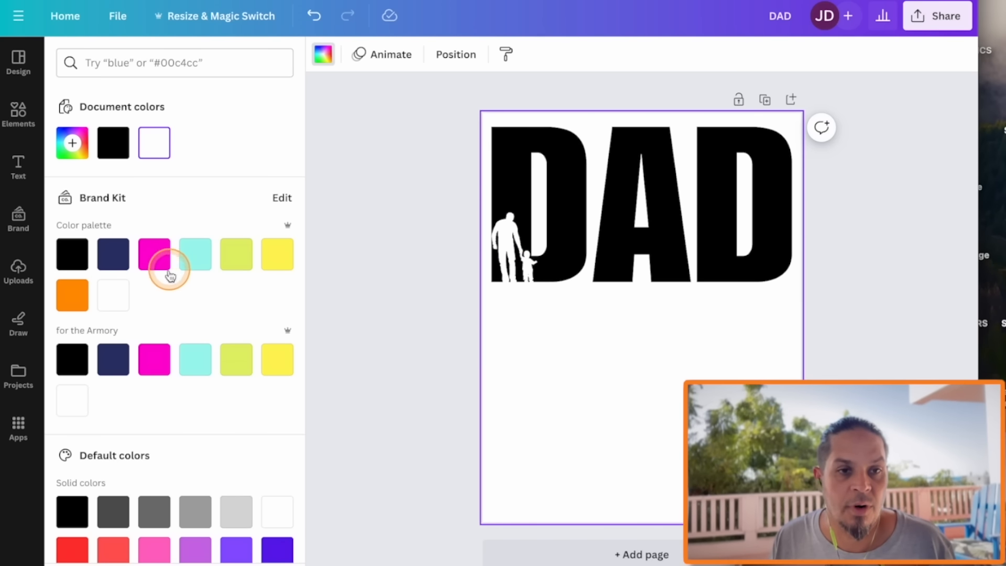
left_click(203, 256)
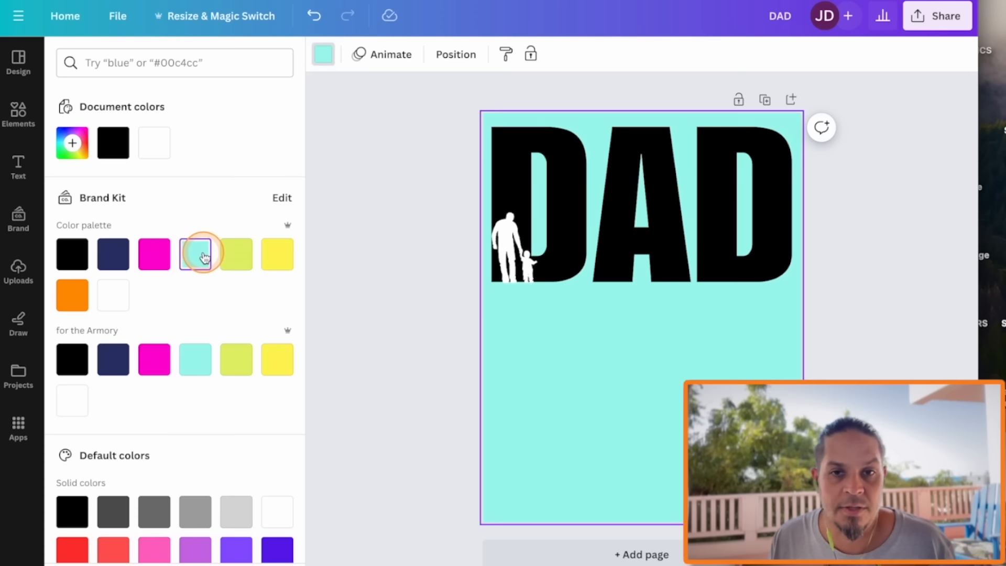
left_click(501, 236)
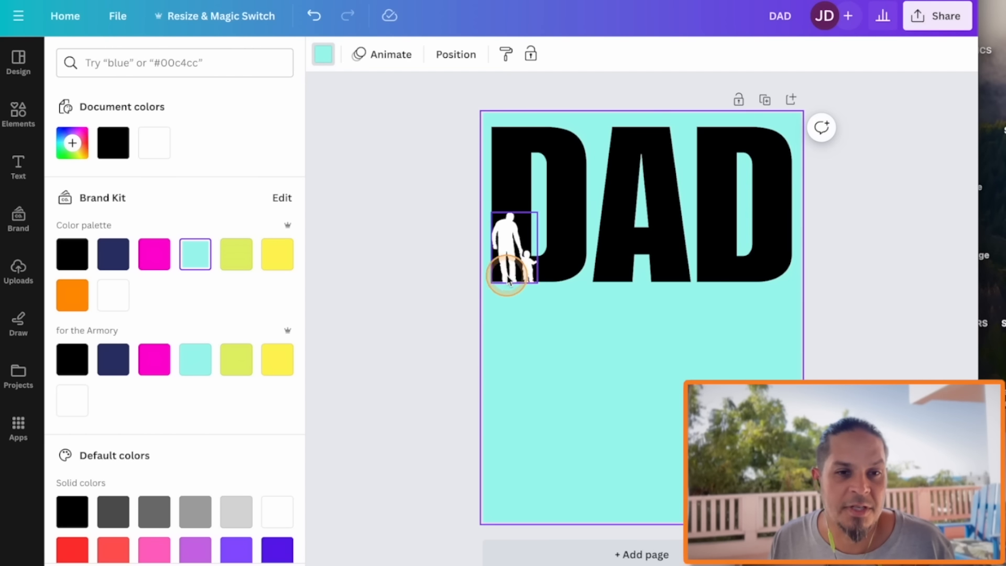
left_click(155, 512)
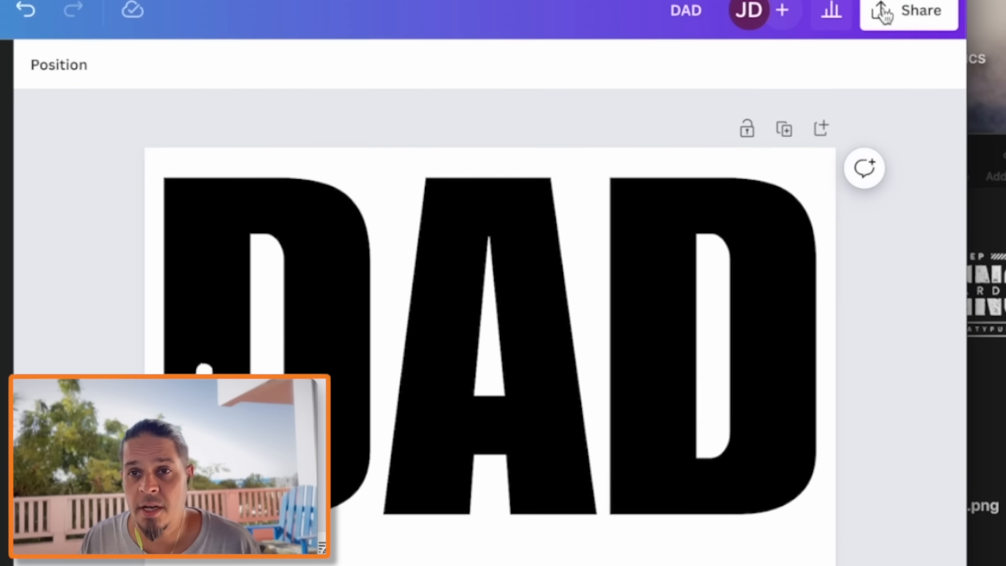
Download the design as a PNG at size 2.5 (3,889 × 5,000 px)
left_click(917, 15)
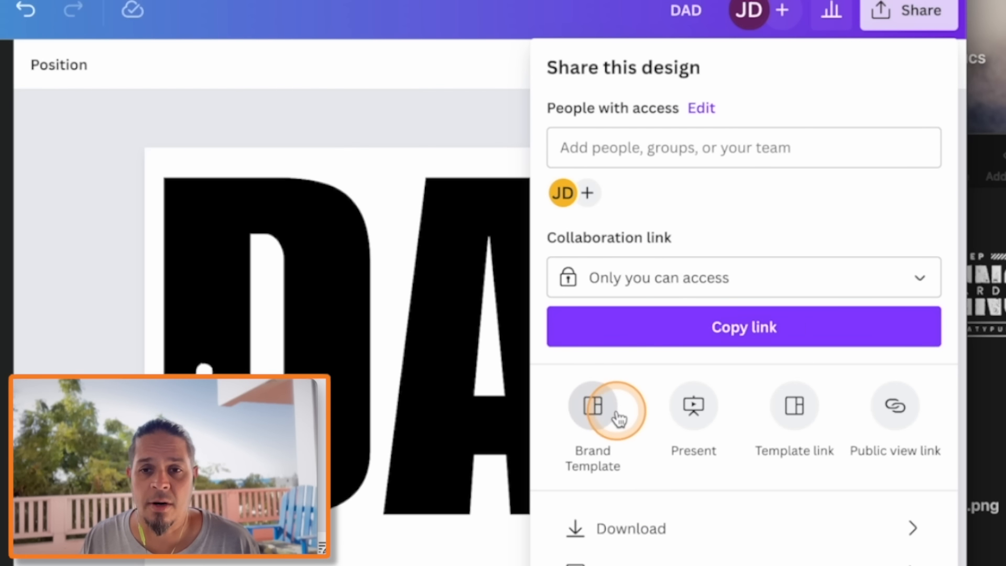
left_click(628, 539)
left_click_drag(620, 225, 845, 226)
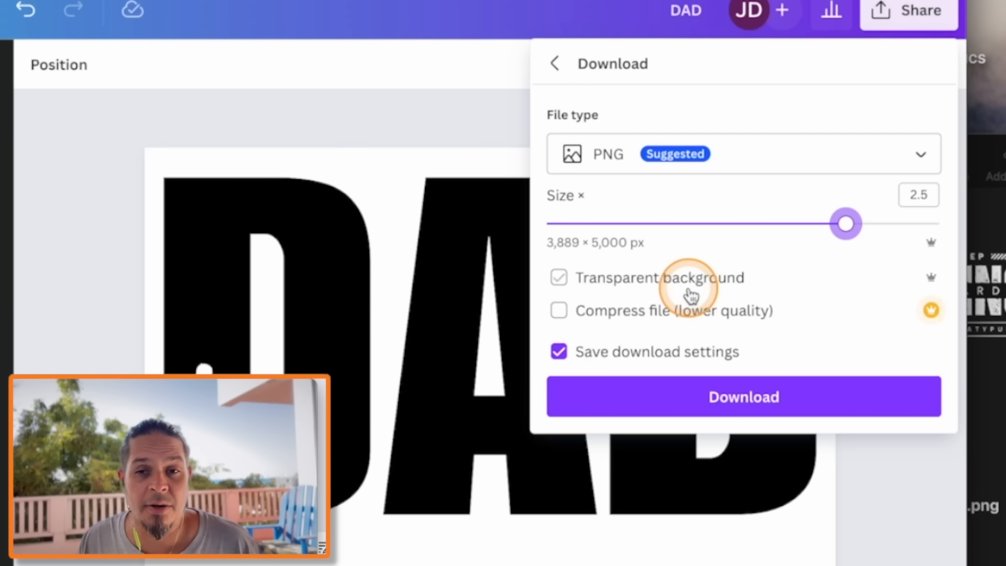
left_click(741, 410)
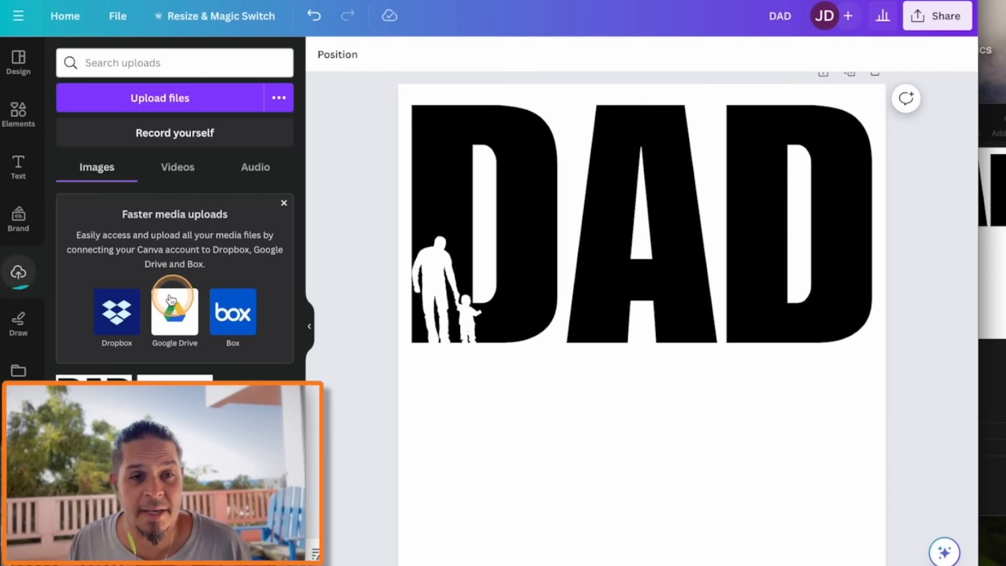
Add a second page below the DAD design and set its background to turquoise
scroll(445, 359, "up", 1)
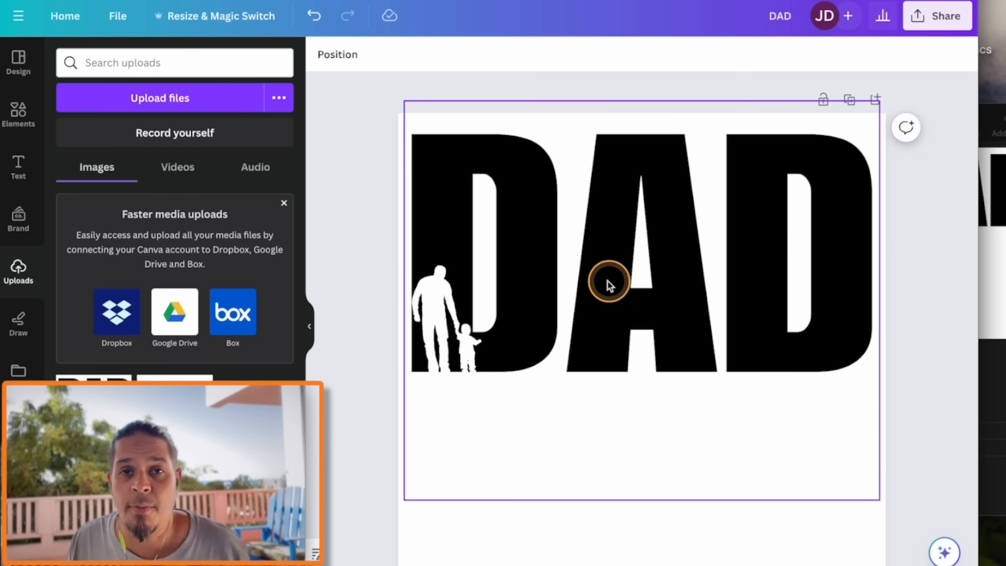
scroll(626, 308, "down", 4)
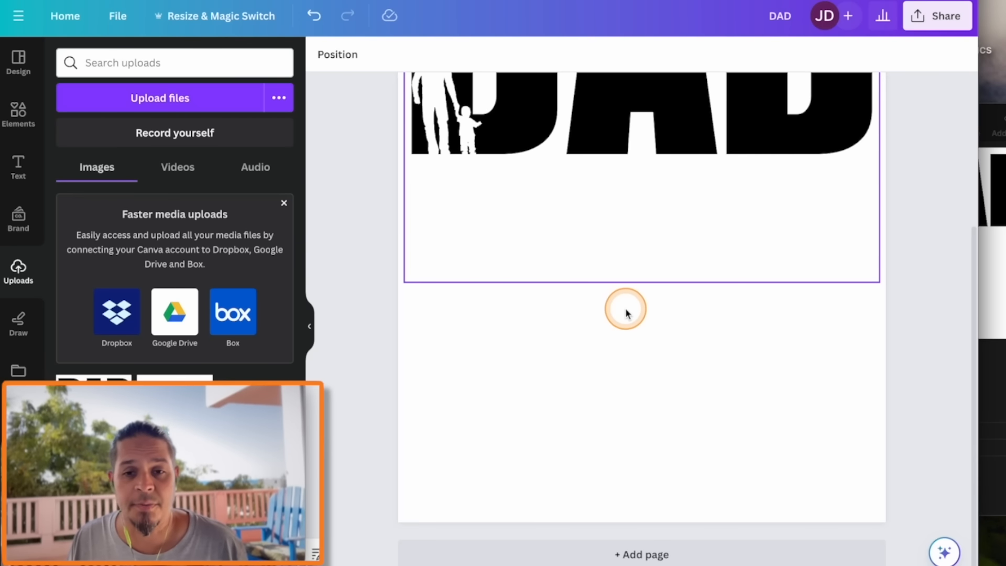
left_click(646, 556)
left_click(324, 54)
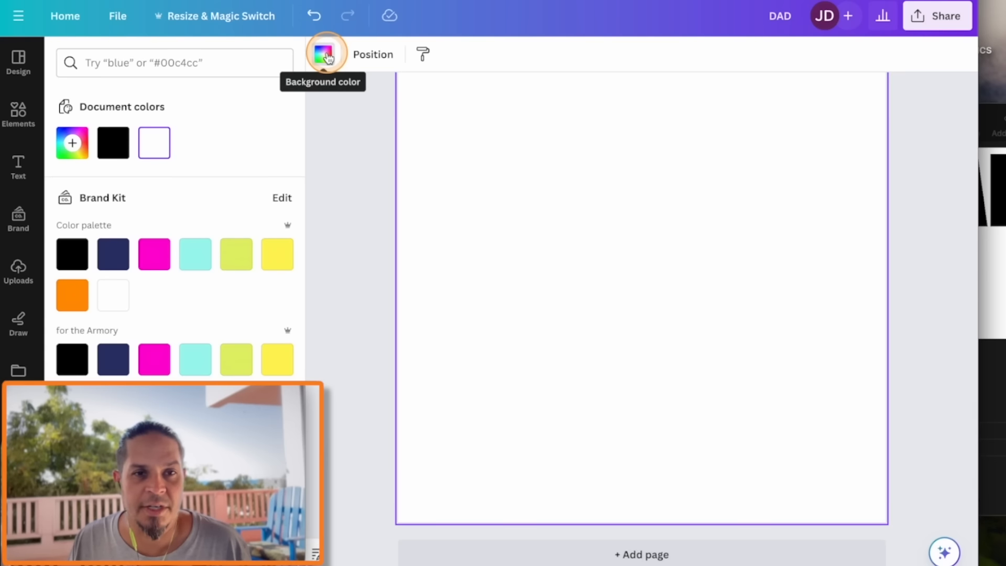
left_click(201, 262)
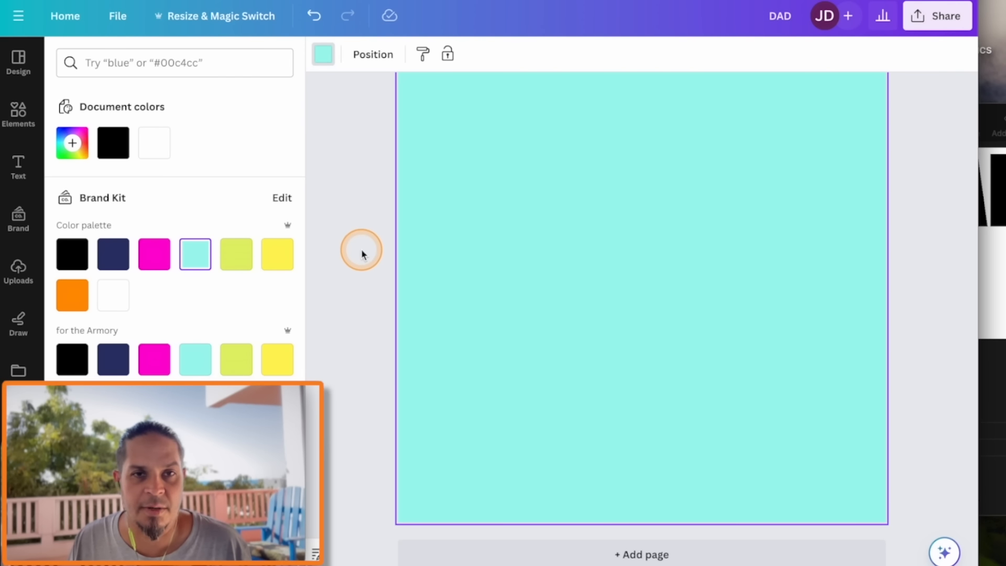
left_click(345, 254)
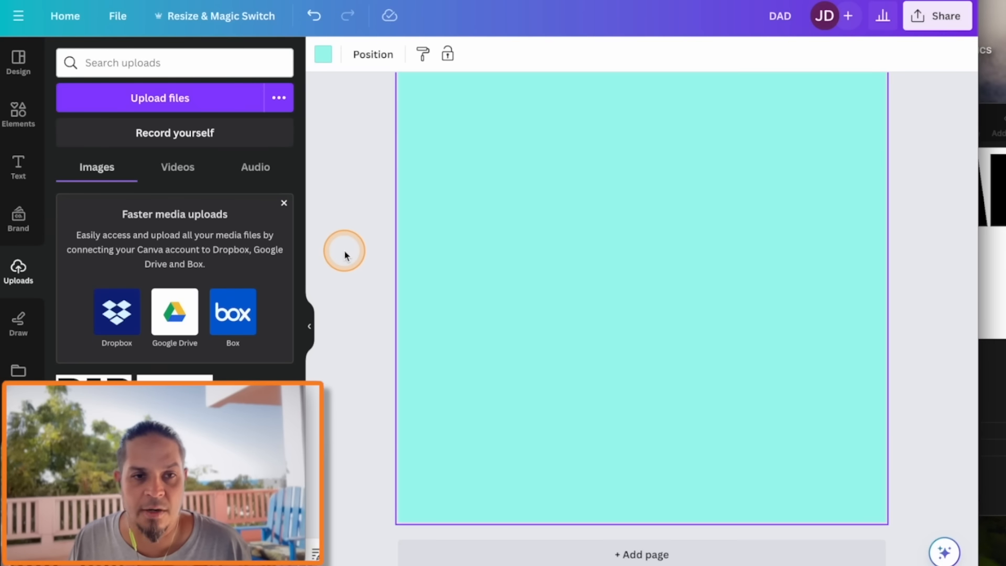
Place the uploaded DAD image on the turquoise page and remove its white background with BG Remover
left_click(93, 408)
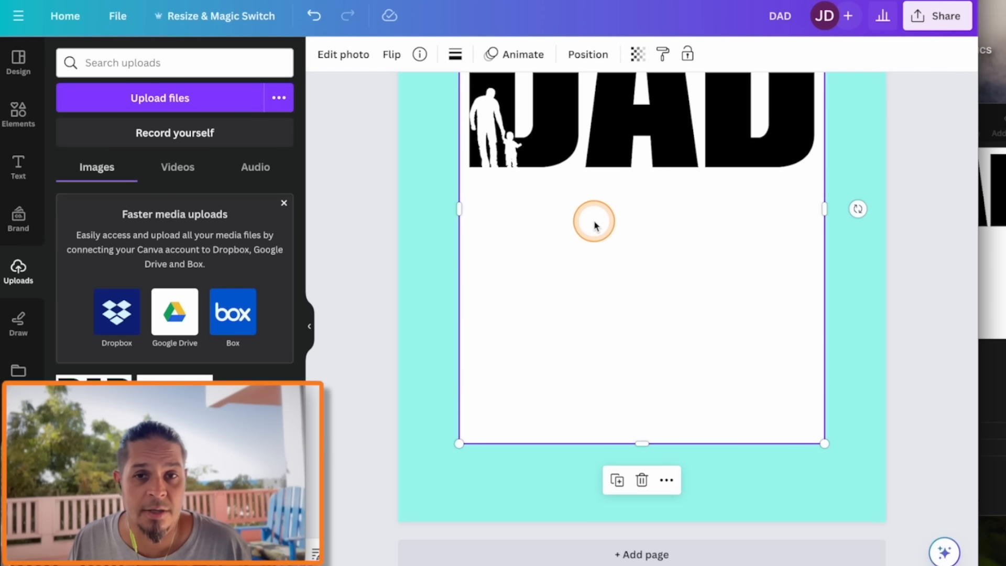
scroll(594, 225, "up", 3)
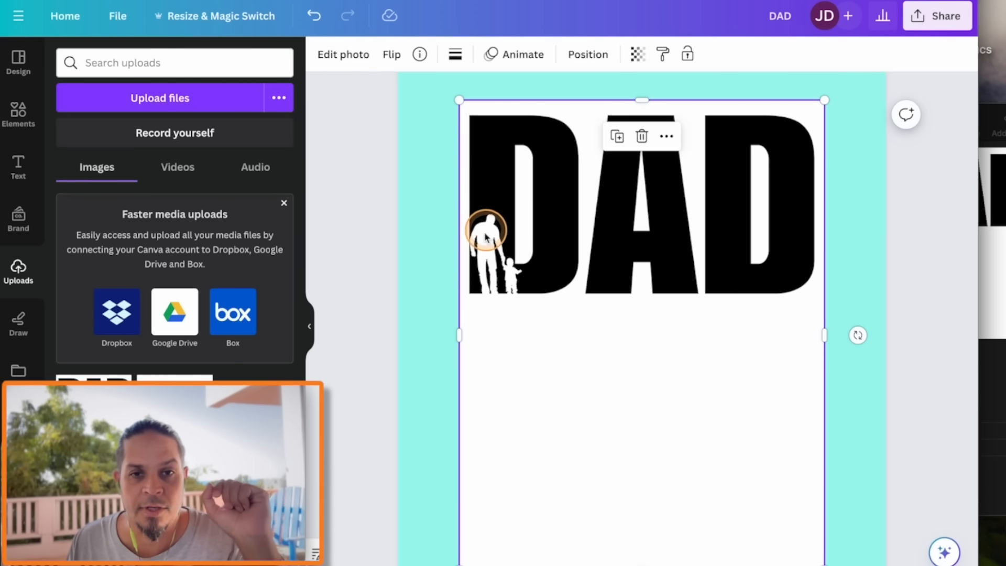
left_click(343, 56)
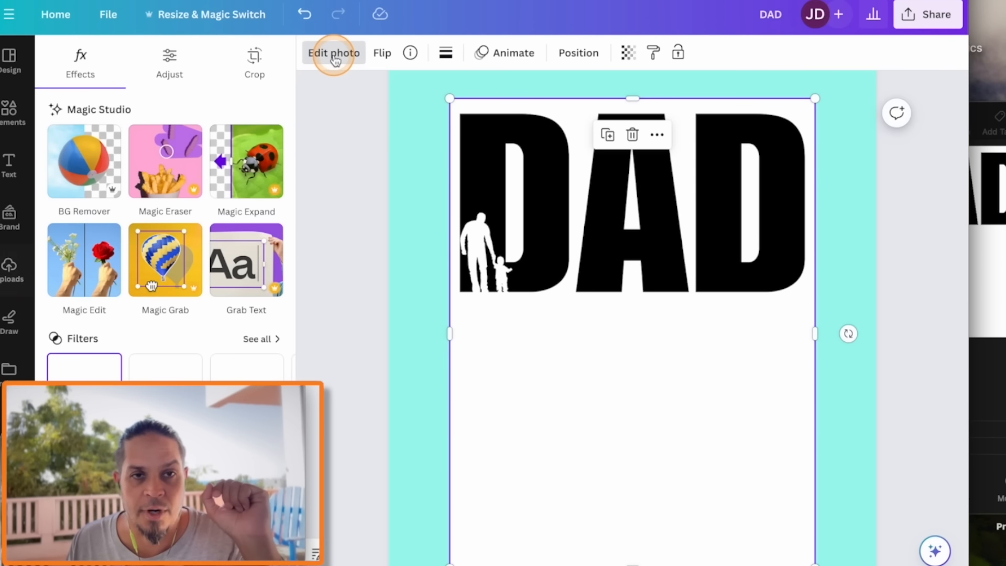
left_click(86, 171)
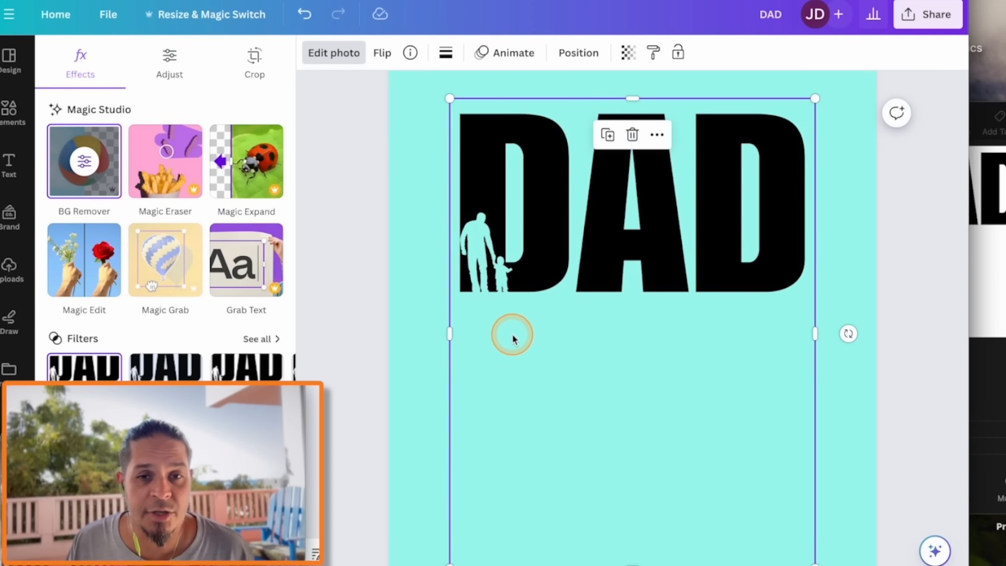
Try magenta as the second page's background and replace it with white
left_click(420, 348)
left_click(322, 60)
left_click(146, 363)
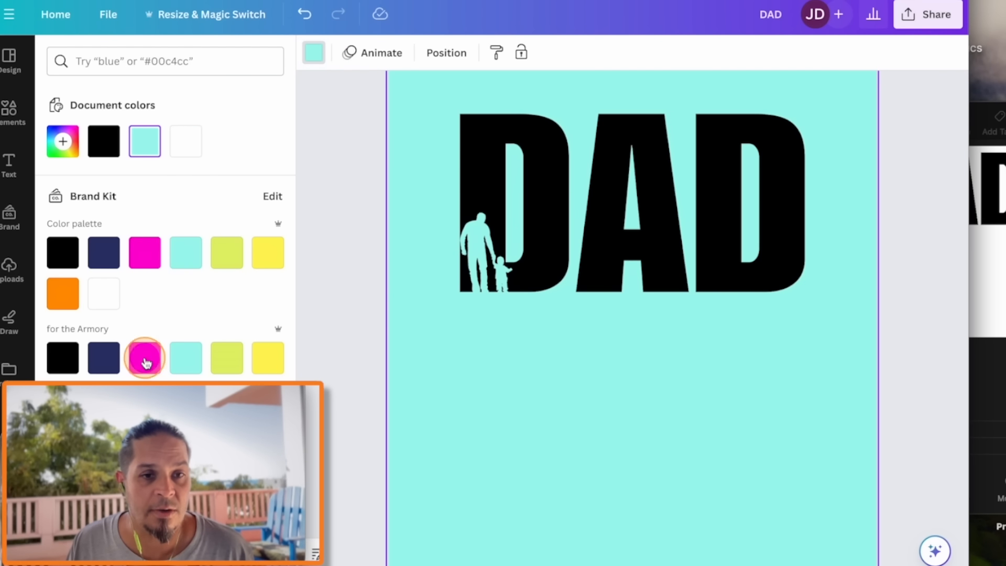
left_click(103, 293)
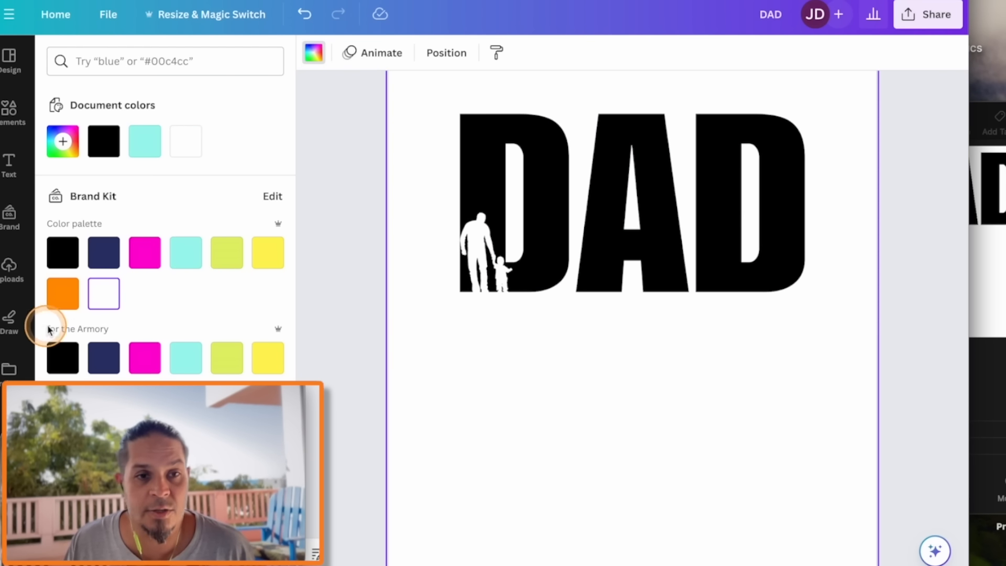
Set the second page's background to a custom light blue, #62AFFF, behind the DAD cut-out
left_click(66, 141)
left_click(162, 326)
left_click(174, 303)
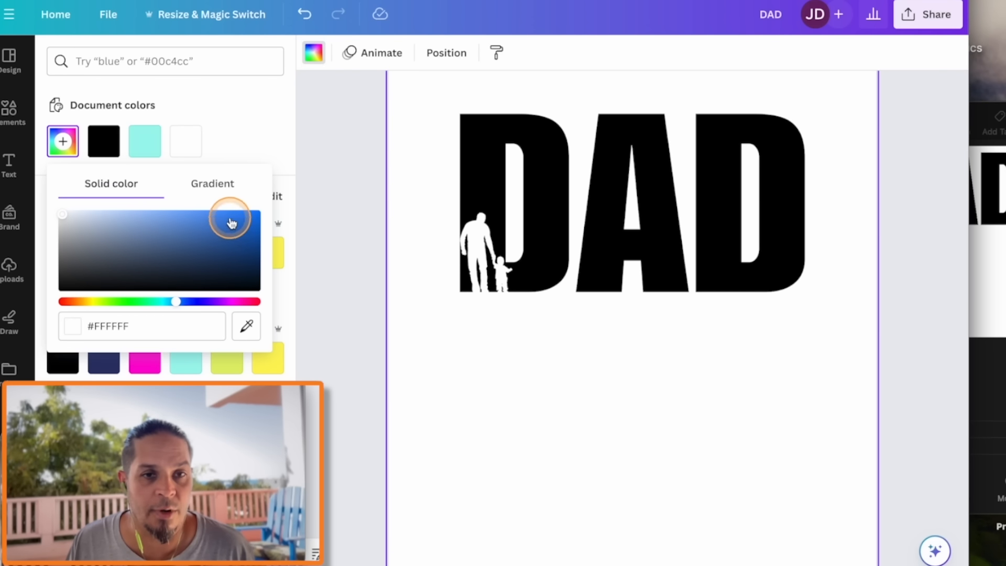
left_click(252, 212)
left_click_drag(215, 218, 197, 211)
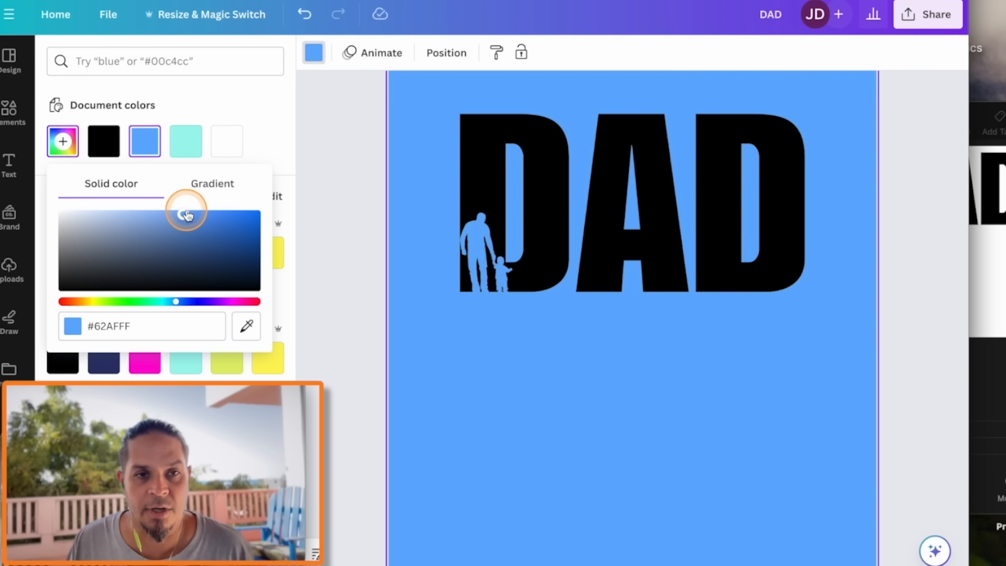
left_click(306, 226)
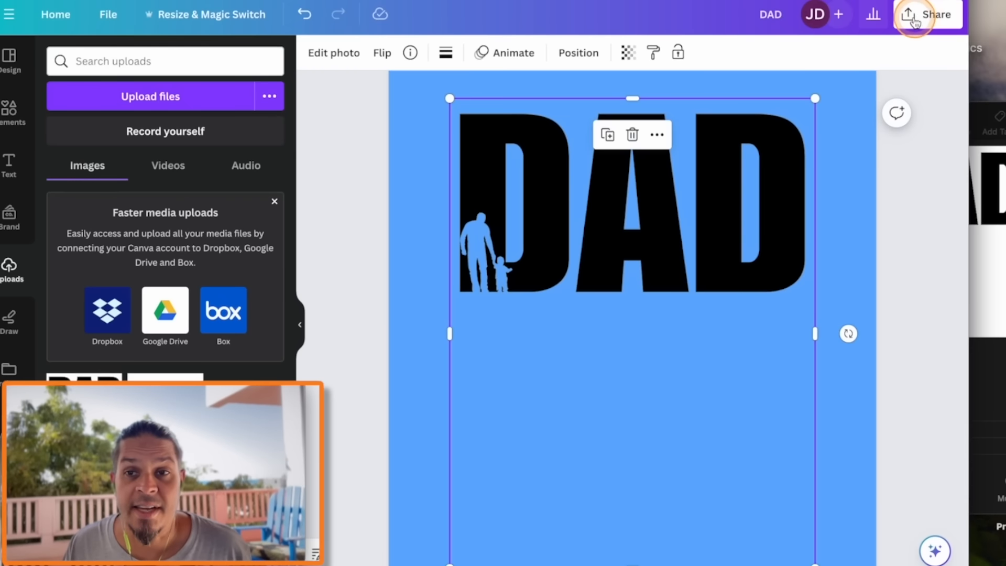
Download all pages as PNG at size 2.5 (3,889 × 5,000 px) with a transparent background
left_click(911, 23)
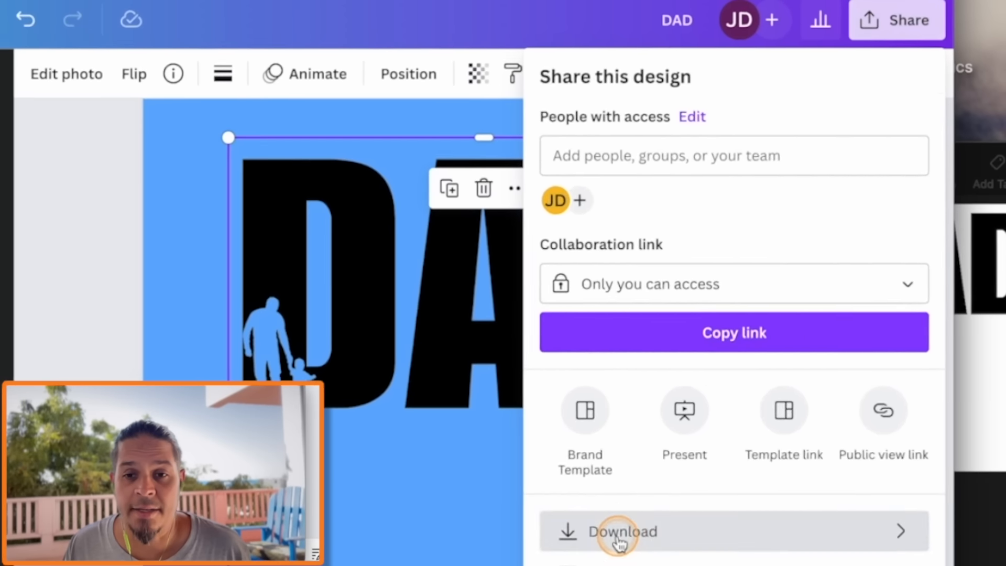
left_click(728, 381)
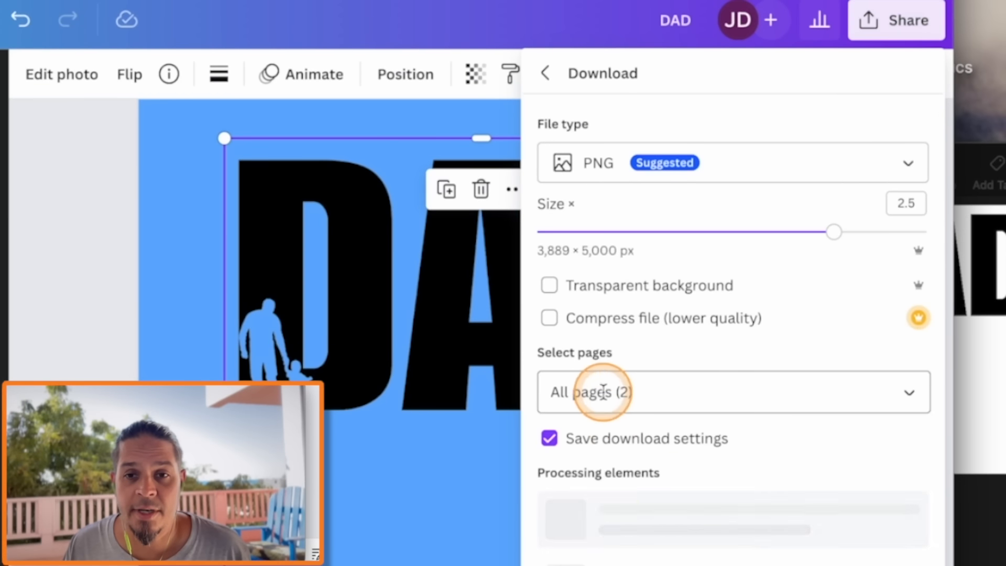
left_click(548, 286)
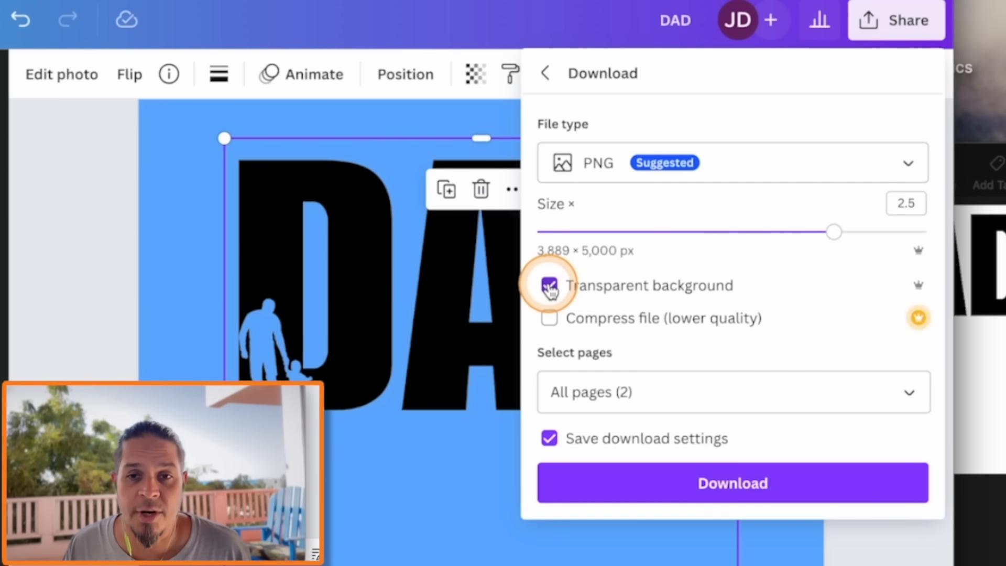
left_click(731, 483)
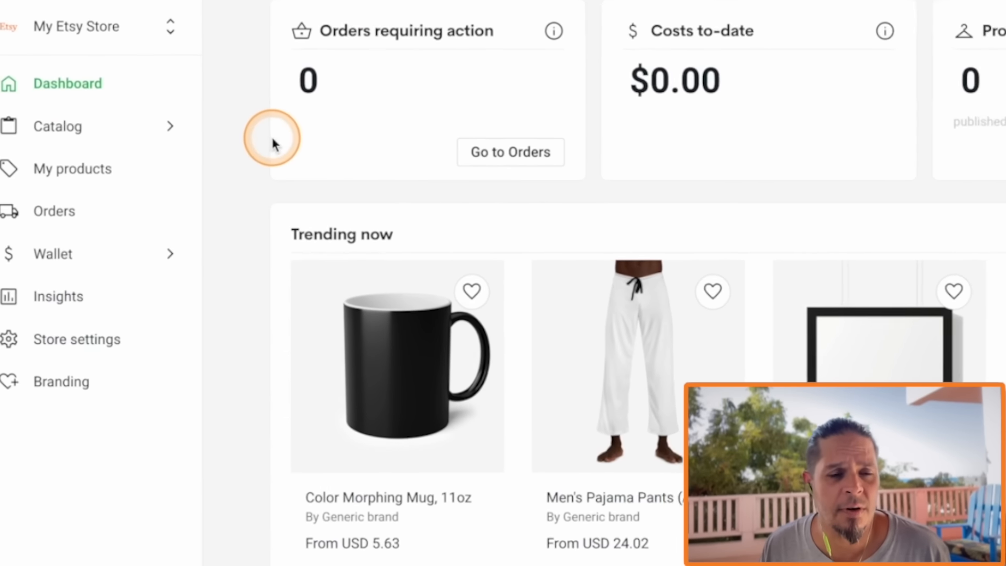
In Printify, browse the men's T-shirts in the catalog and open the Comfort Colors 1717 Unisex Garment-Dyed T-shirt
left_click(58, 125)
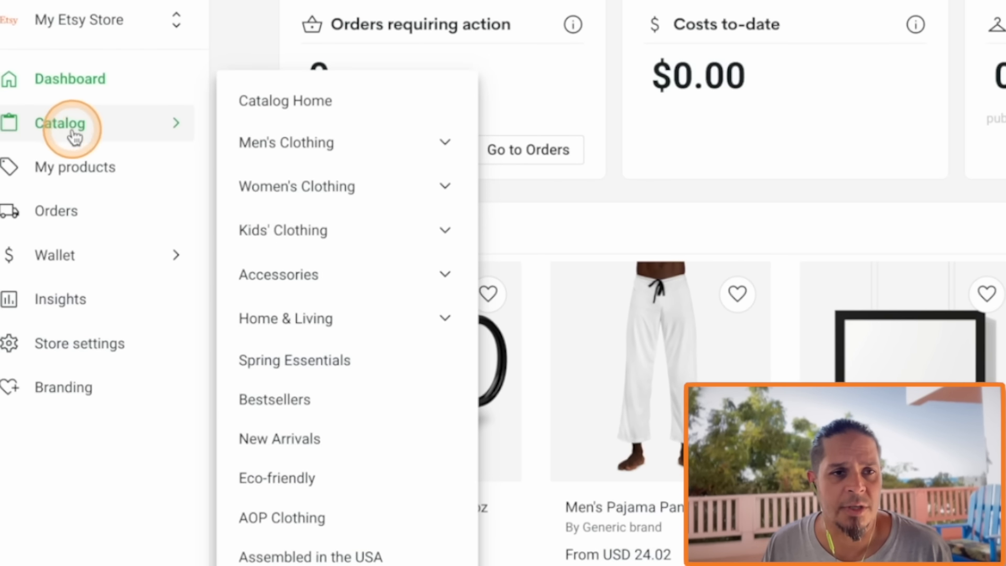
left_click(311, 147)
left_click(276, 225)
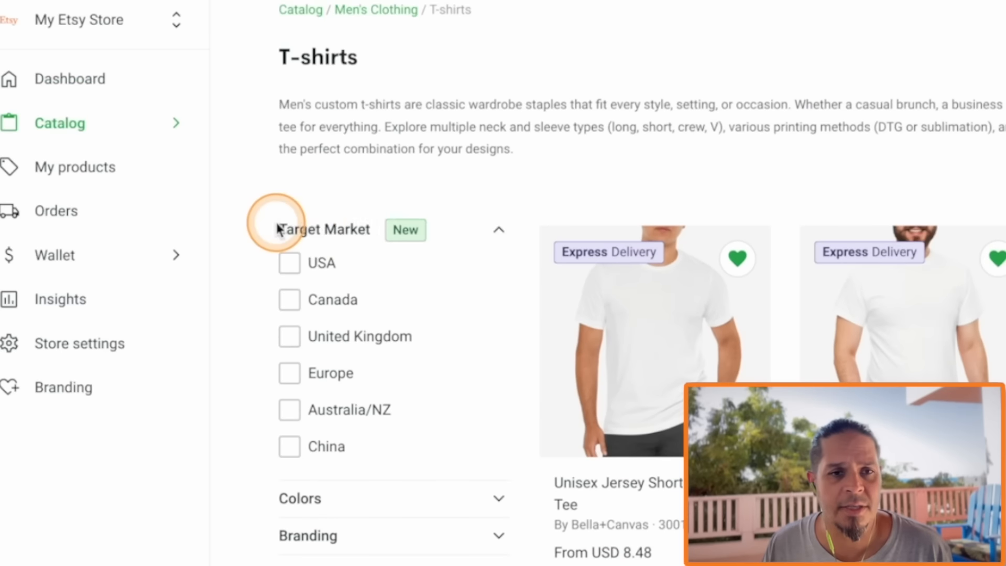
scroll(824, 289, "down", 2)
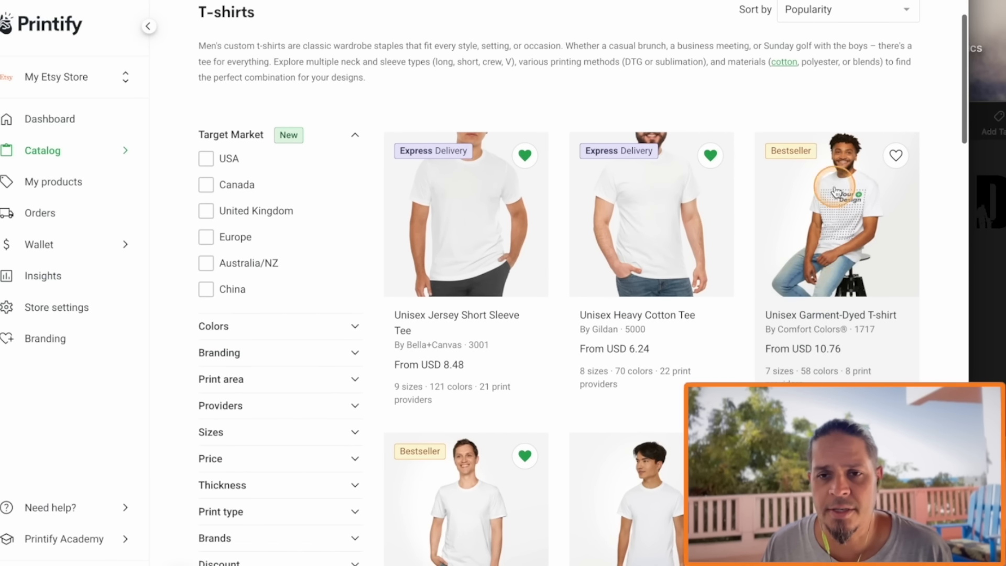
left_click(830, 230)
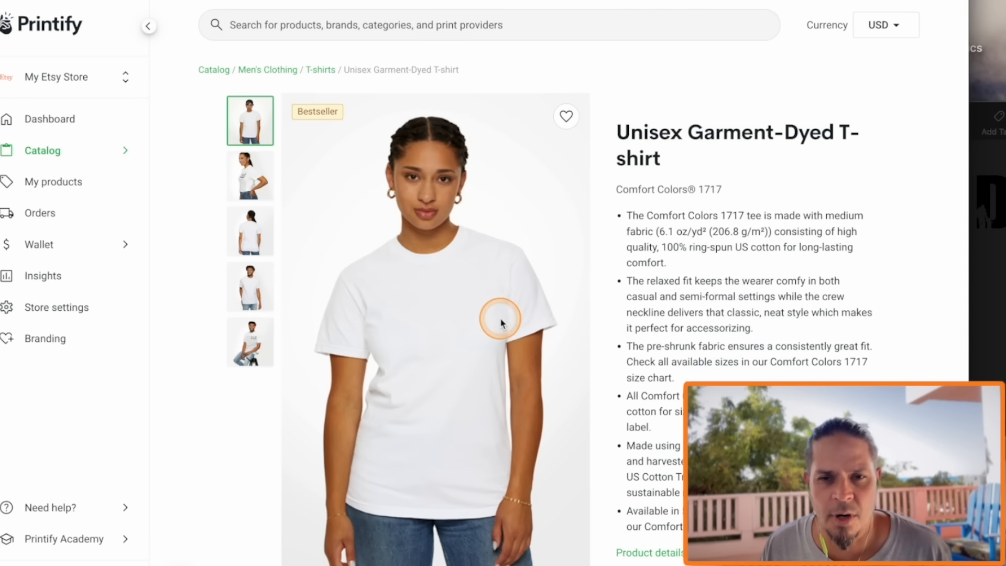
Compare the shirt's print providers by rating, price, shipping cost, sizes and available colors
scroll(500, 323, "down", 15)
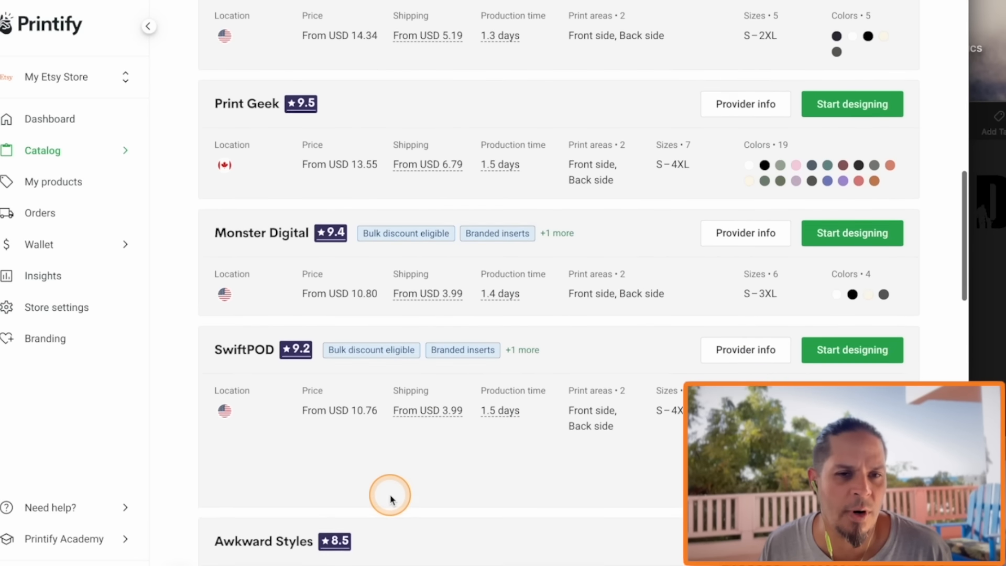
scroll(390, 499, "down", 10)
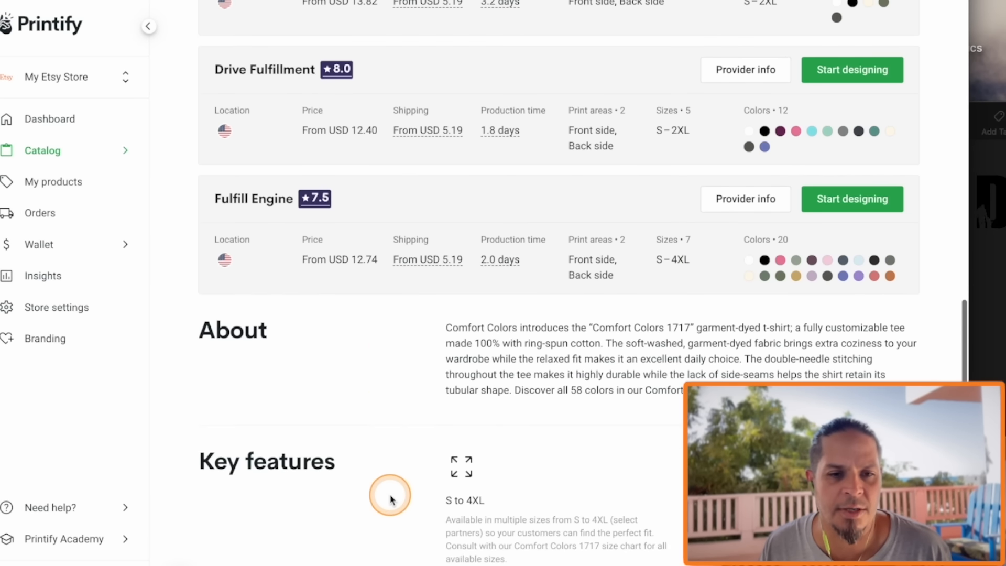
scroll(388, 487, "up", 15)
scroll(669, 248, "down", 6)
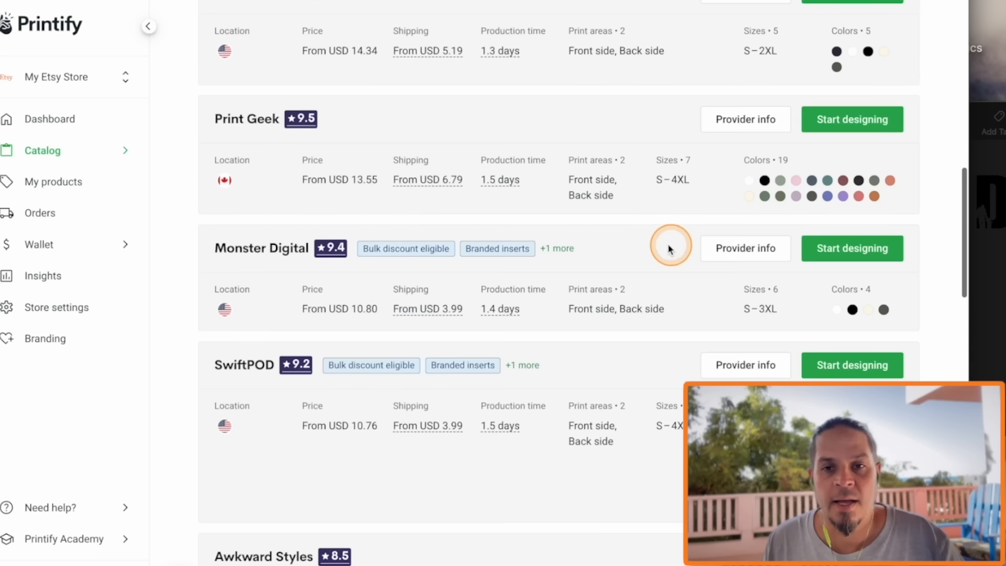
scroll(563, 403, "down", 1)
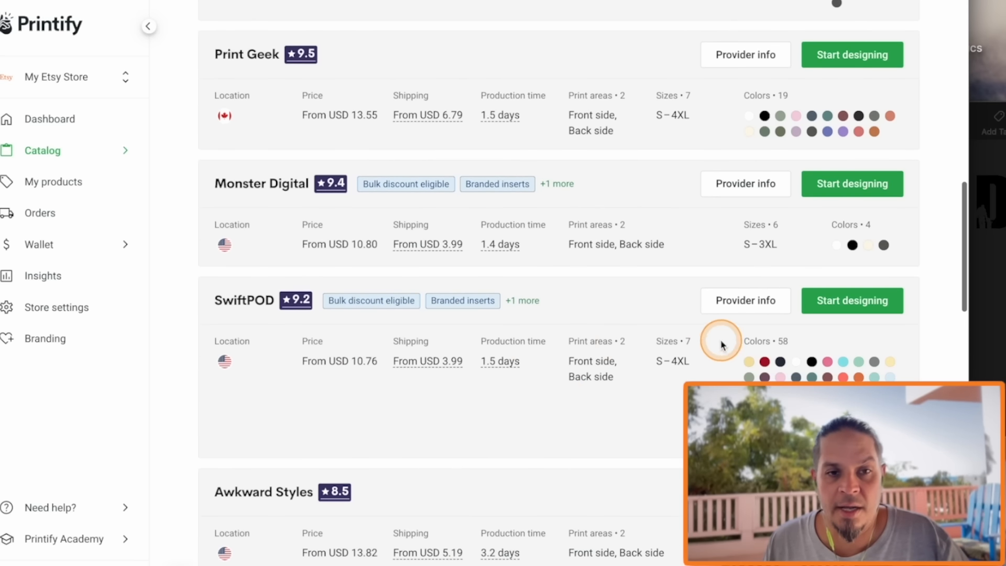
scroll(721, 344, "down", 1)
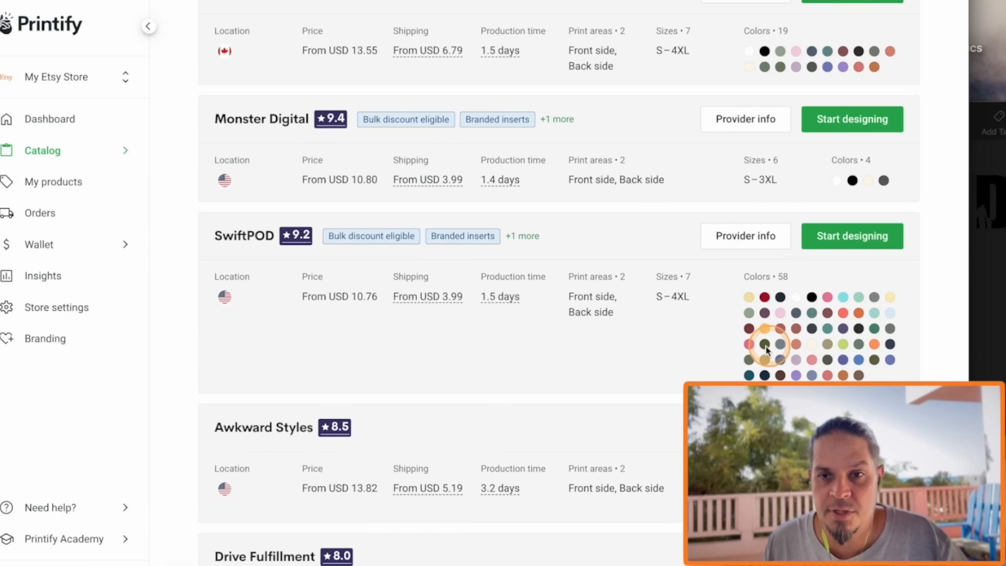
Examine SwiftPOD's stock and standard versus Printify Premium prices by color, including the individual sizes of Lagoon Blue
left_click(742, 234)
scroll(588, 291, "down", 2)
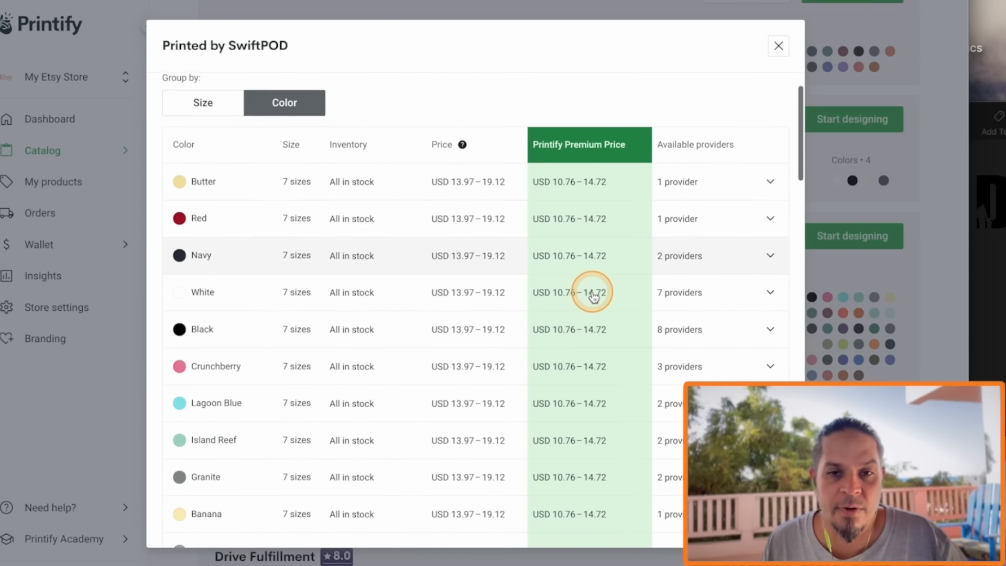
scroll(592, 261, "up", 1)
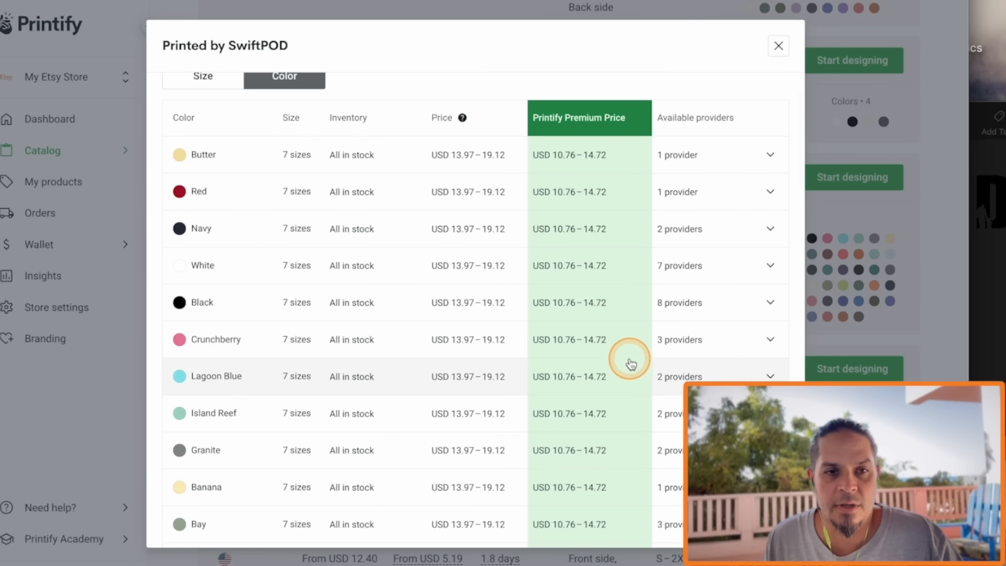
scroll(393, 495, "down", 5)
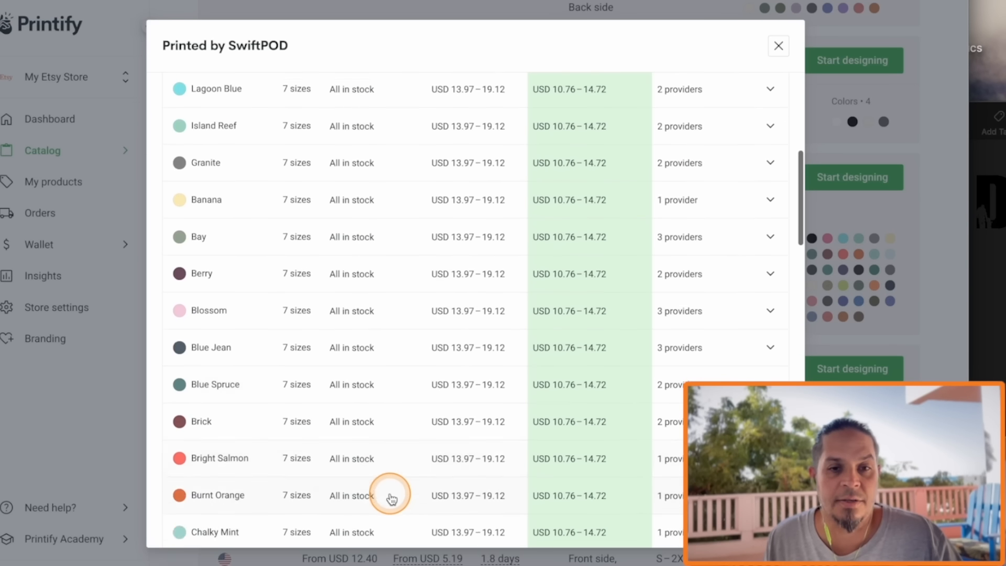
scroll(392, 497, "up", 3)
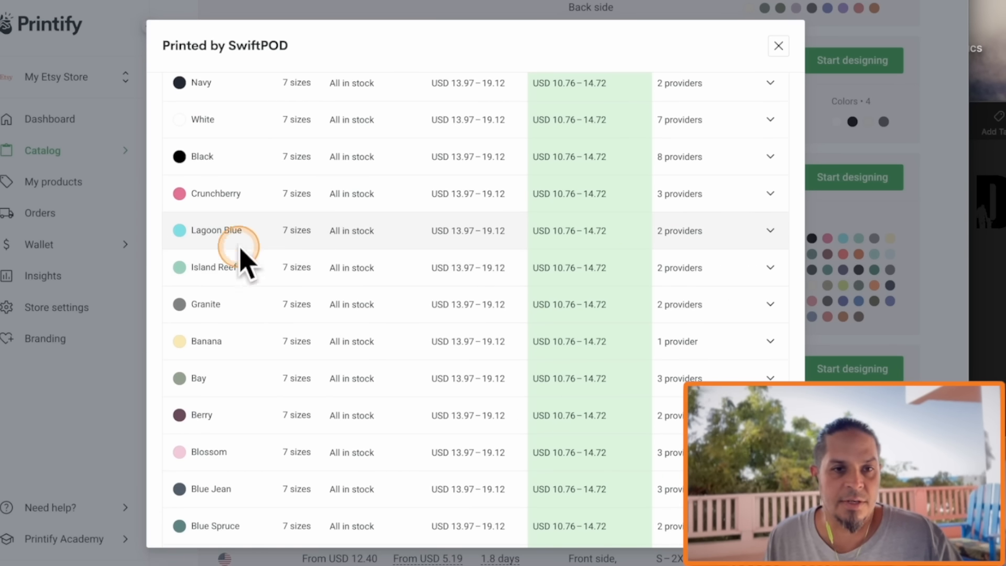
left_click(622, 232)
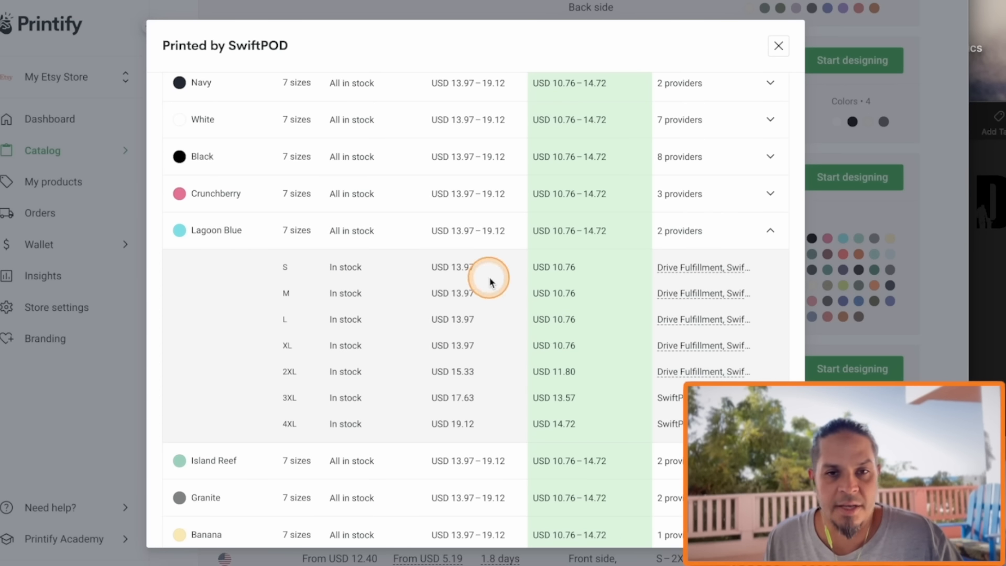
scroll(579, 269, "up", 5)
scroll(616, 386, "down", 3)
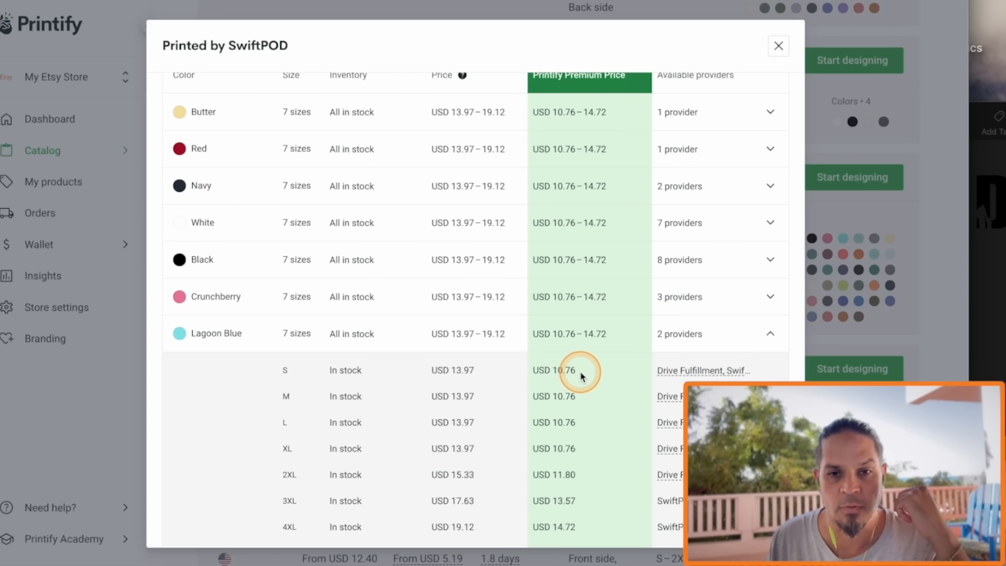
scroll(594, 414, "up", 3)
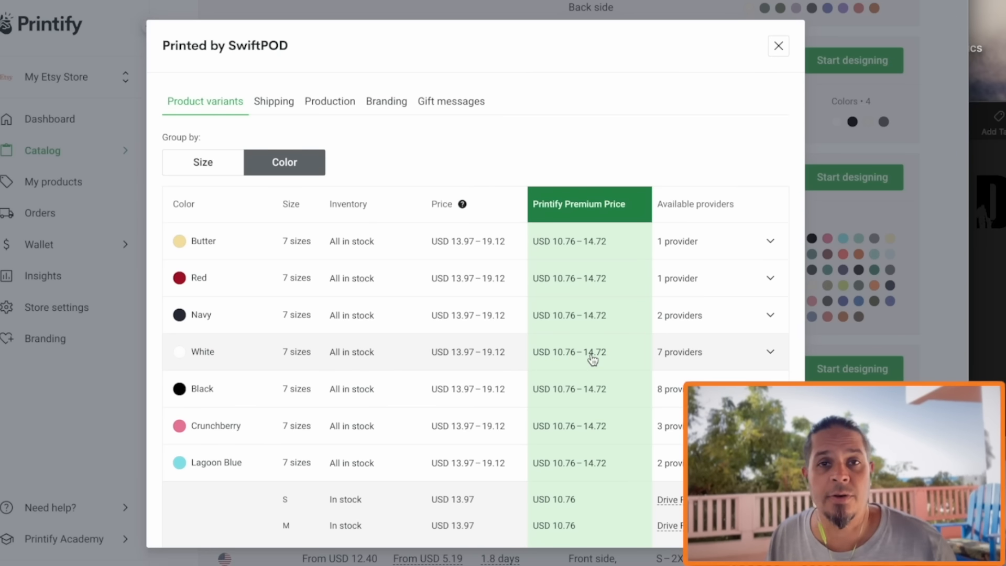
scroll(592, 359, "down", 5)
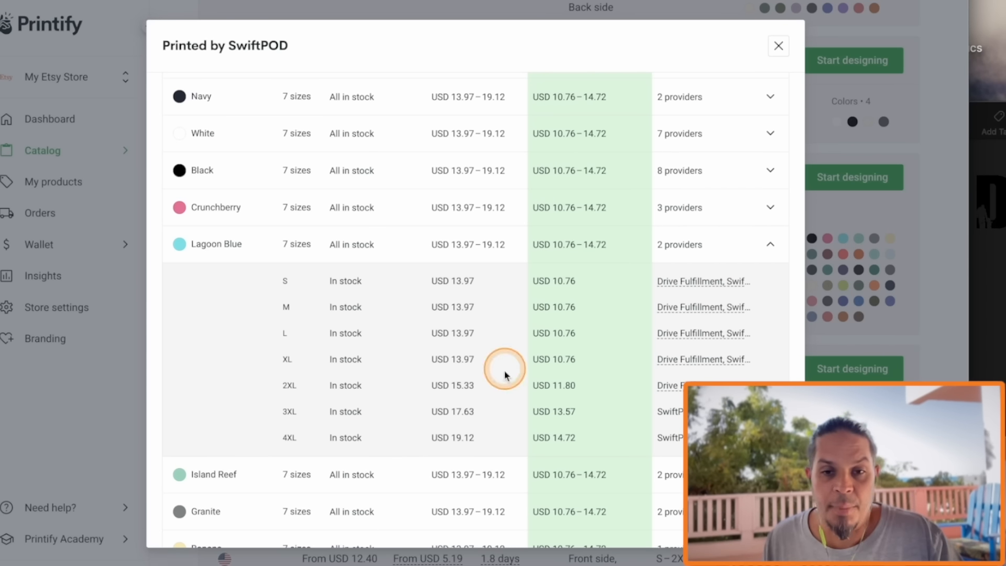
left_click(777, 46)
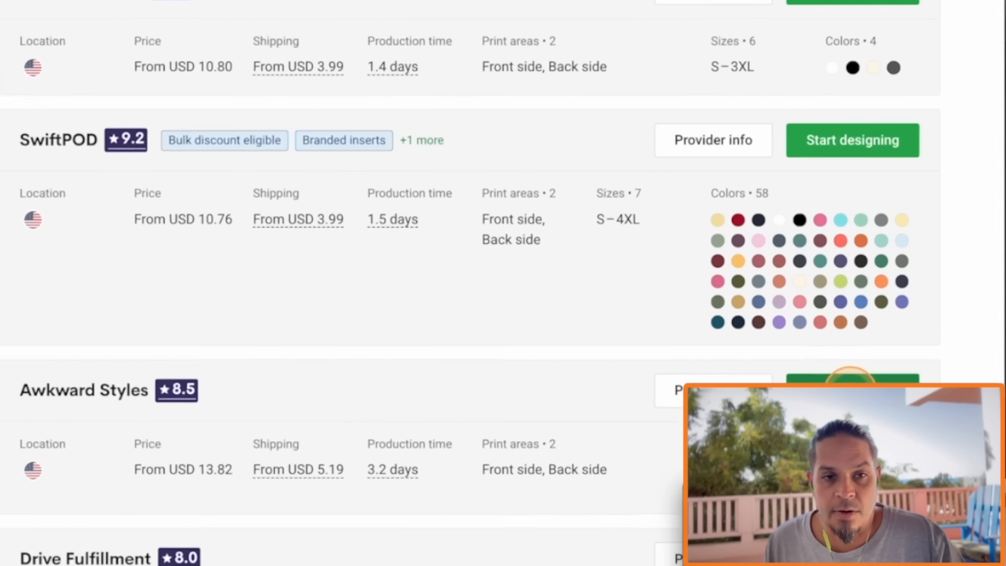
Start designing the shirt with 2.png on its front side and enlarge the artwork to 16.18 × 20.8 in
left_click(838, 136)
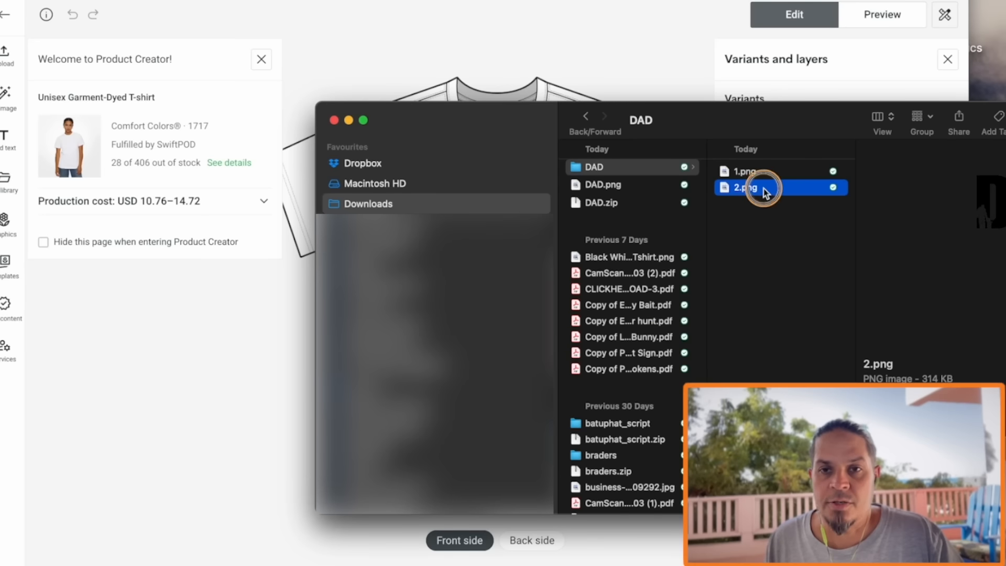
left_click_drag(759, 189, 498, 262)
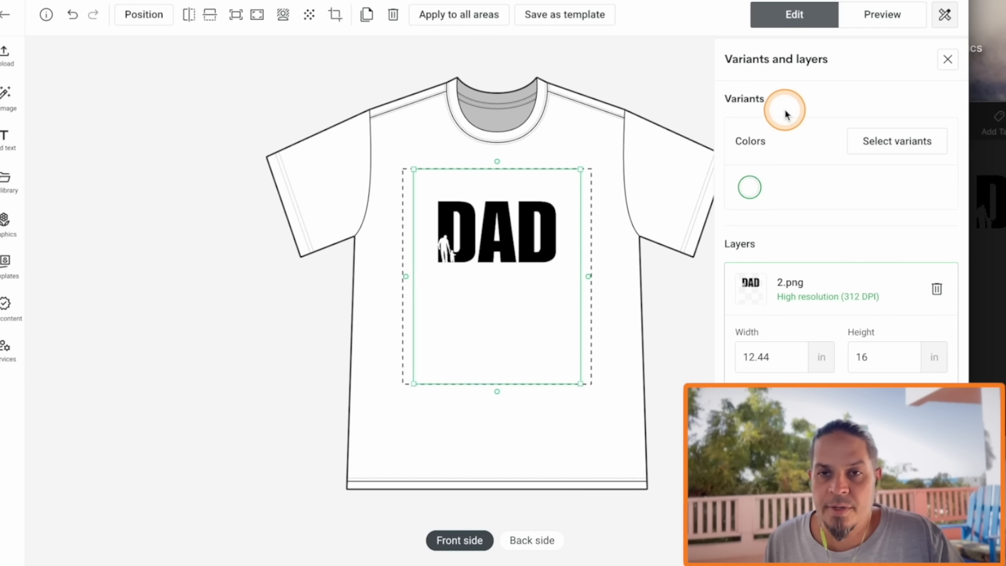
left_click_drag(580, 169, 651, 120)
left_click_drag(523, 206, 510, 239)
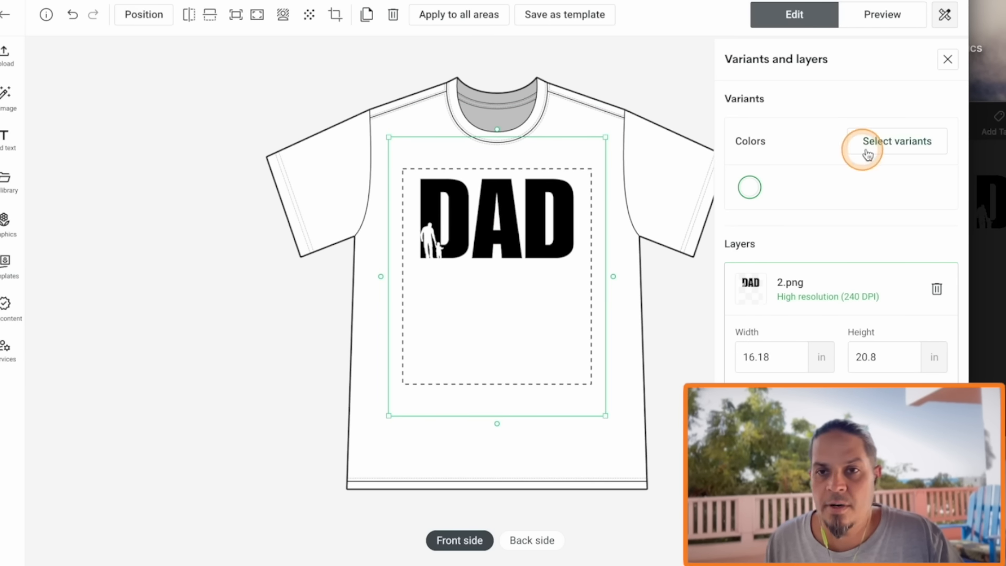
In the product variants, deselect White and select Pepper as a shirt color
left_click(848, 149)
scroll(366, 382, "down", 2)
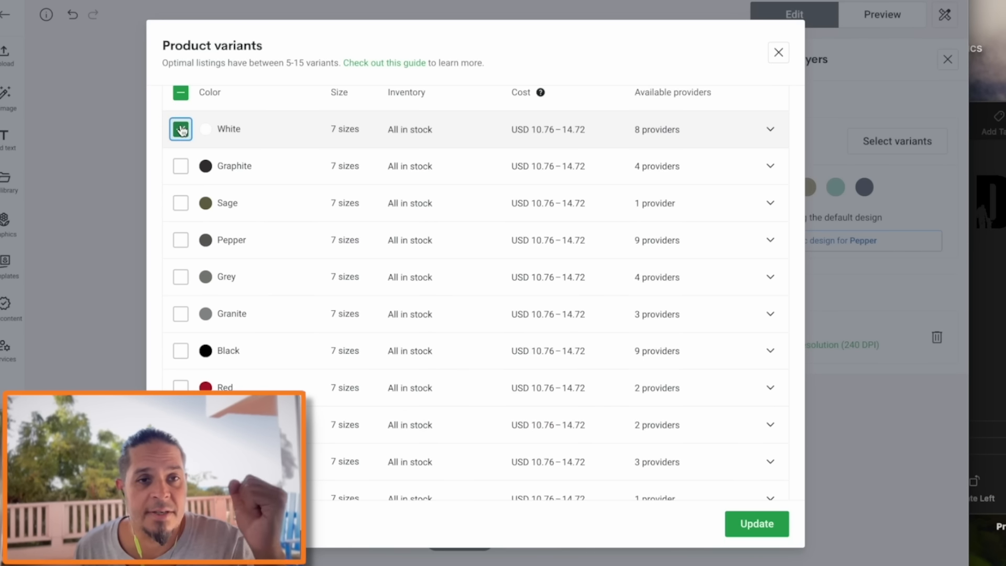
left_click(181, 129)
scroll(220, 253, "down", 1)
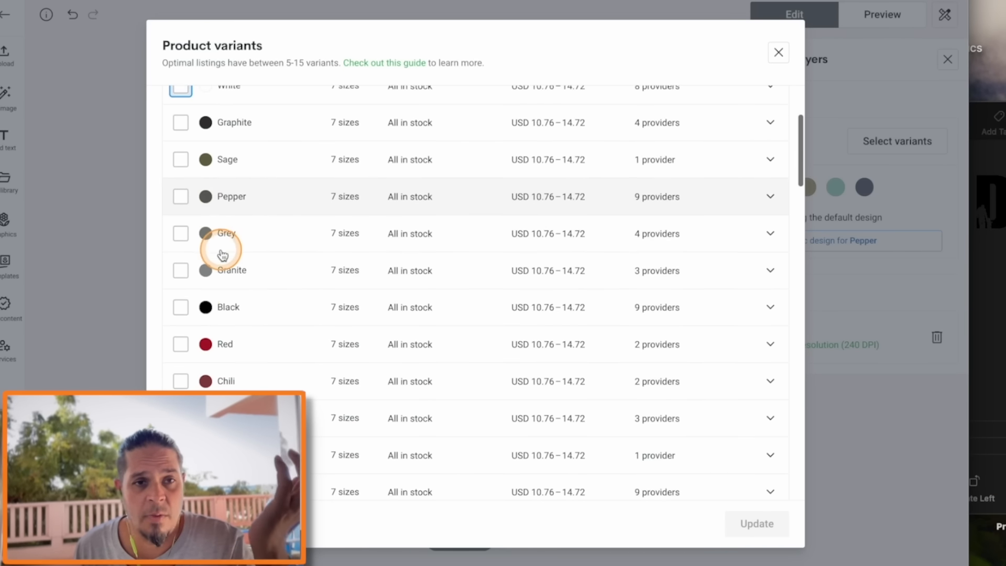
scroll(215, 290, "down", 1)
left_click(181, 153)
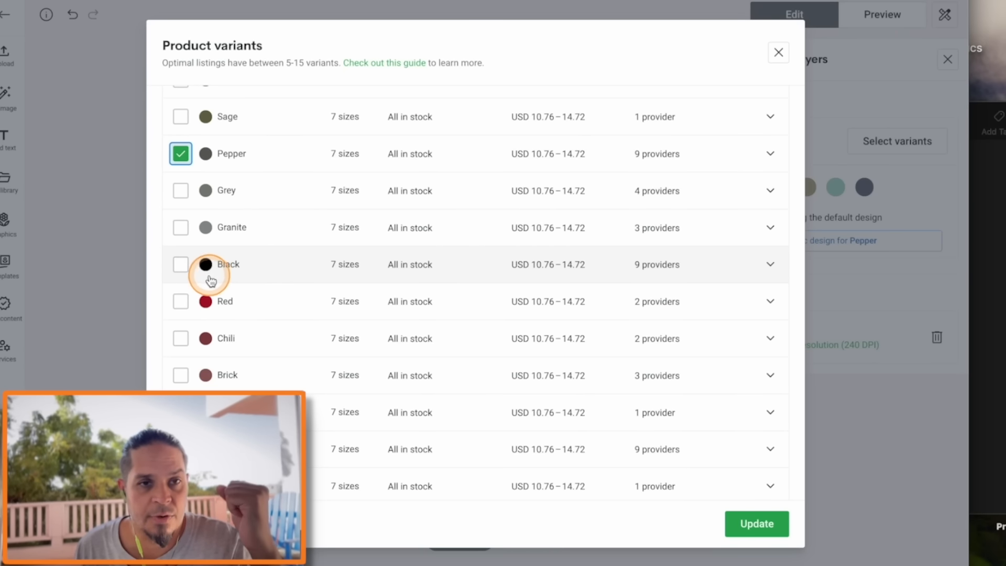
Add Khaki, Island Reef, Lagoon Blue and Washed Denim to the selected shirt colors
scroll(211, 281, "down", 4)
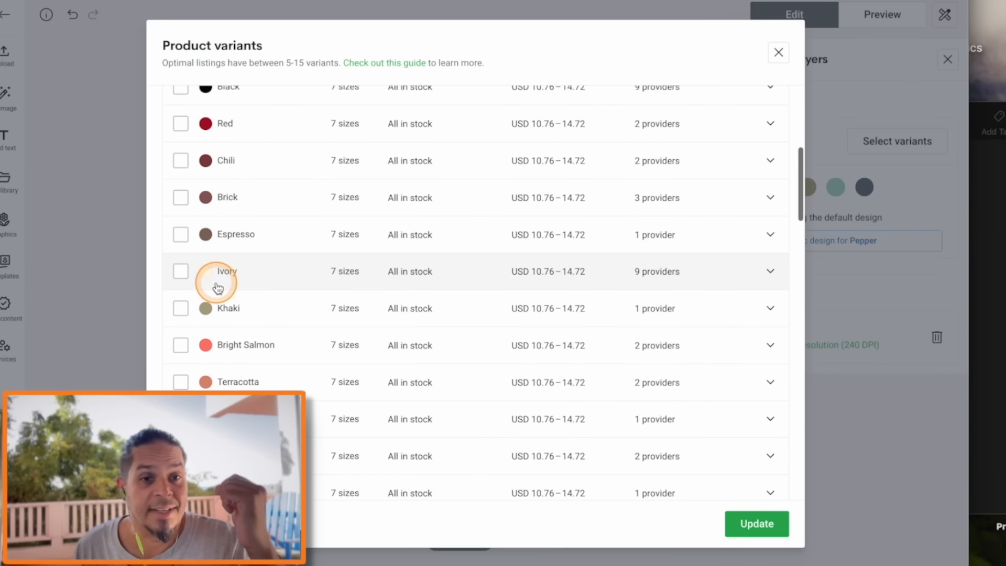
scroll(194, 293, "down", 1)
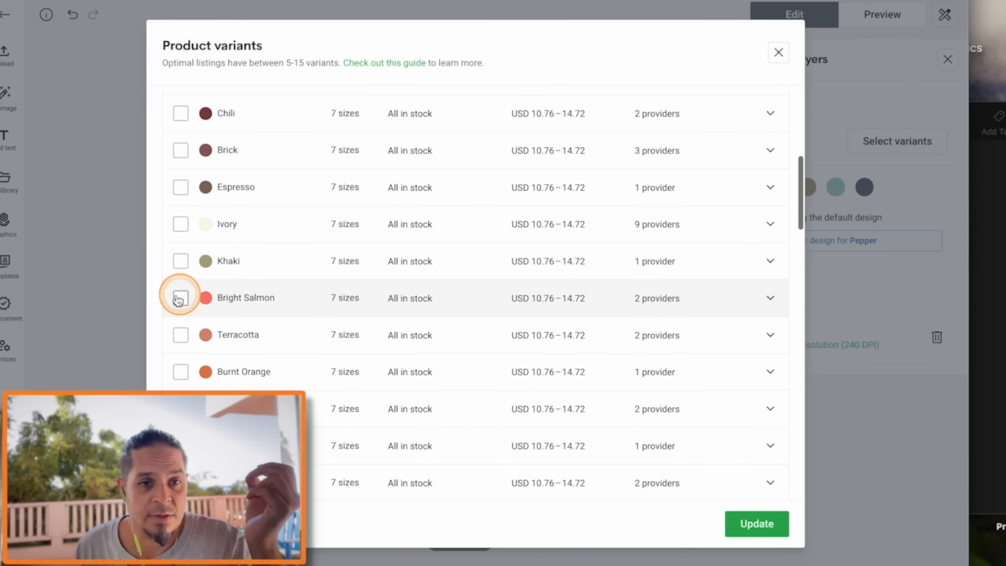
left_click(180, 261)
scroll(252, 310, "down", 12)
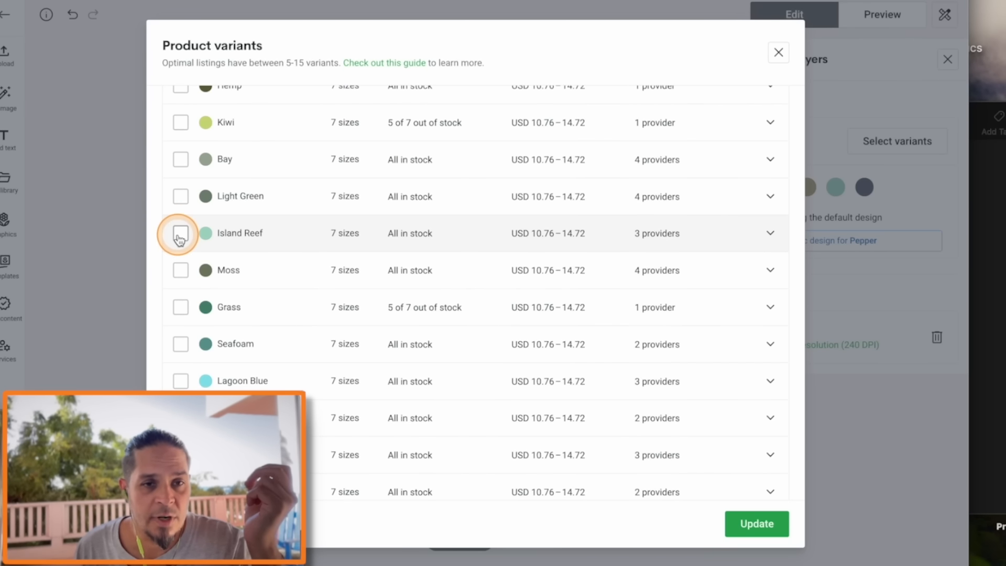
scroll(262, 293, "down", 5)
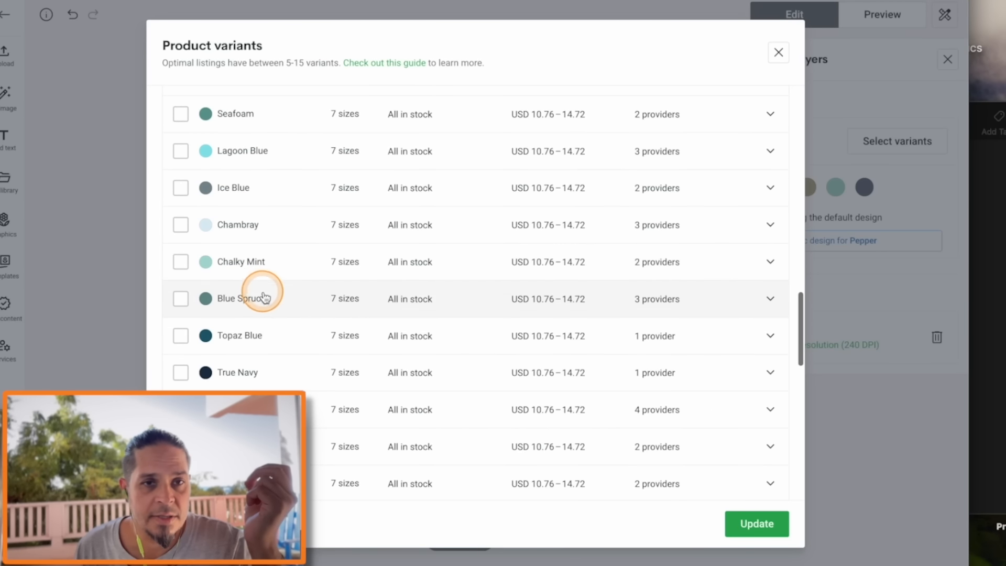
scroll(305, 332, "down", 1)
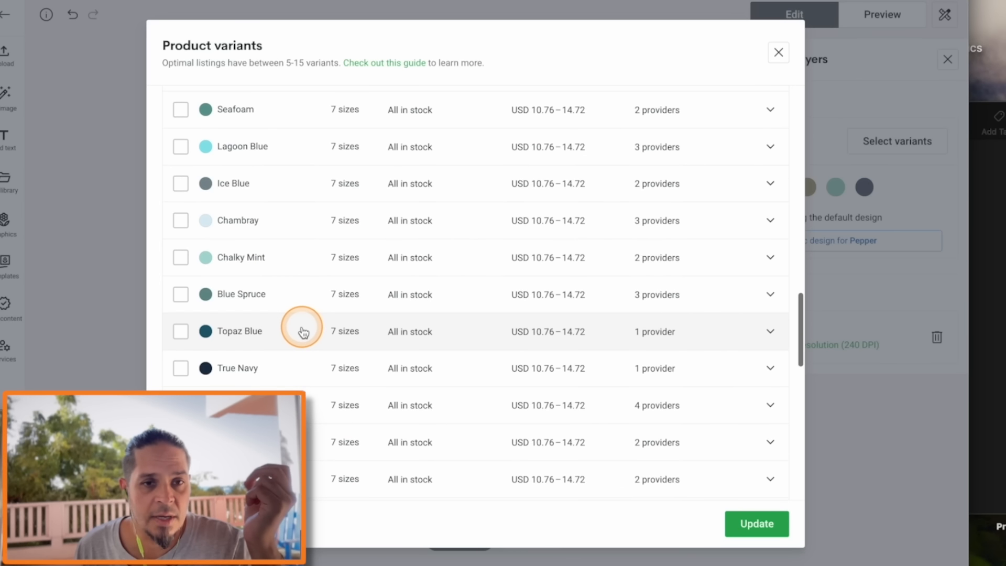
left_click(174, 146)
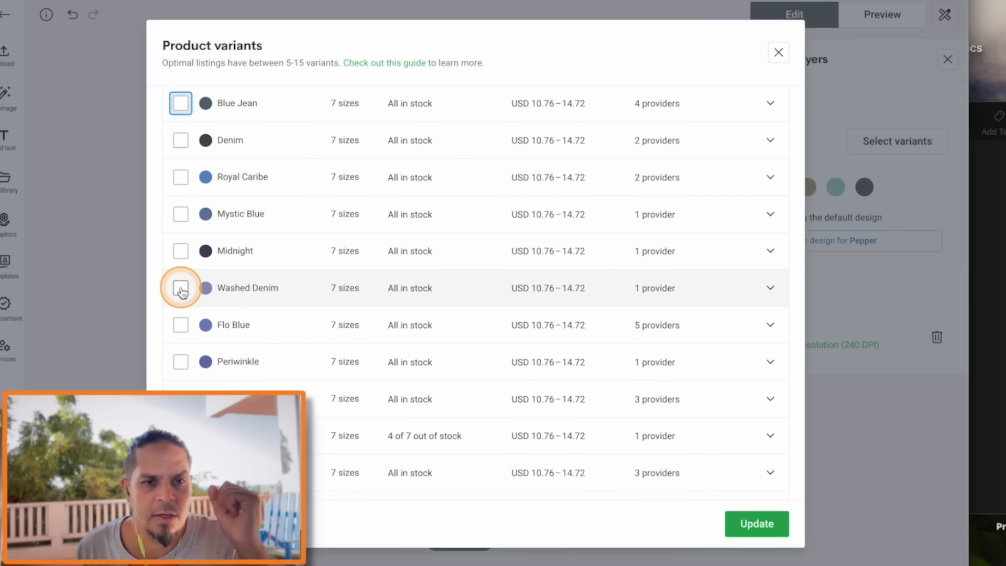
left_click(181, 288)
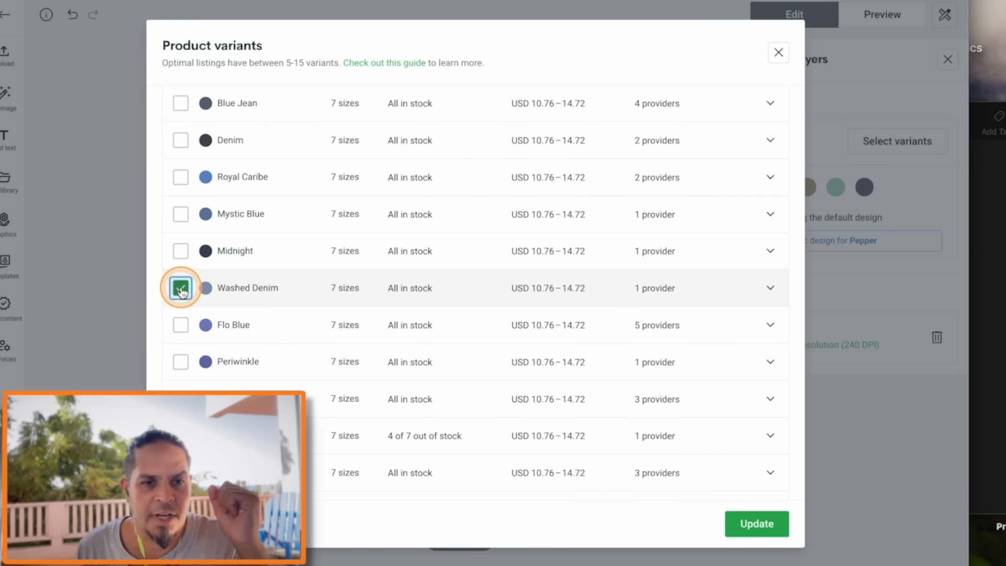
scroll(770, 195, "down", 10)
scroll(770, 198, "up", 2)
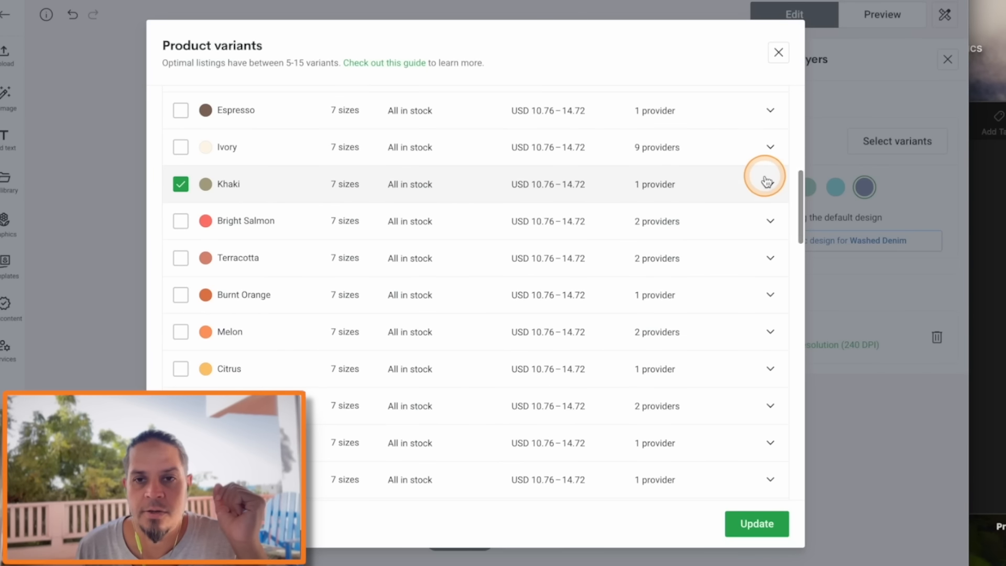
Try excluding the 4XL size from the Khaki variants
left_click(769, 185)
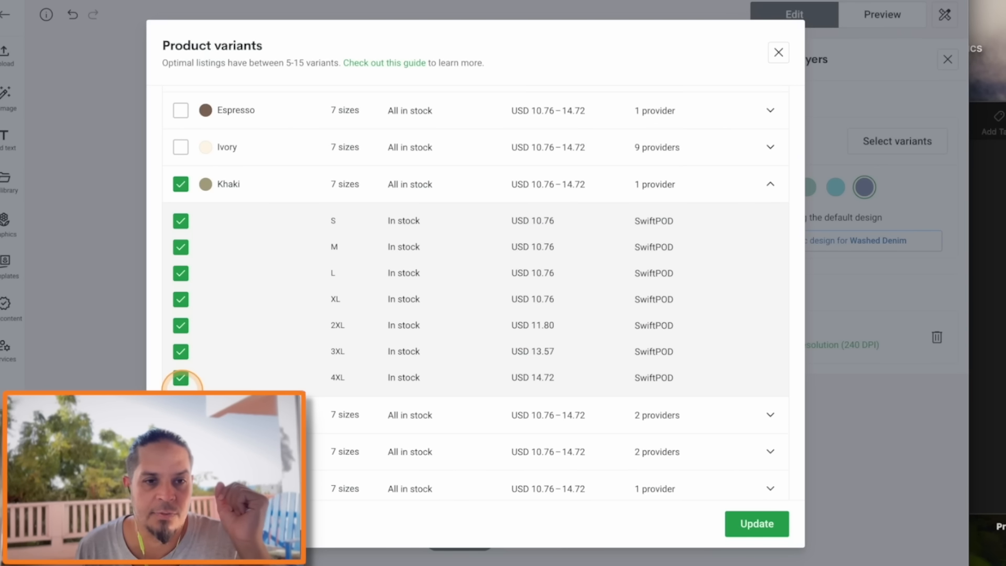
left_click(181, 378)
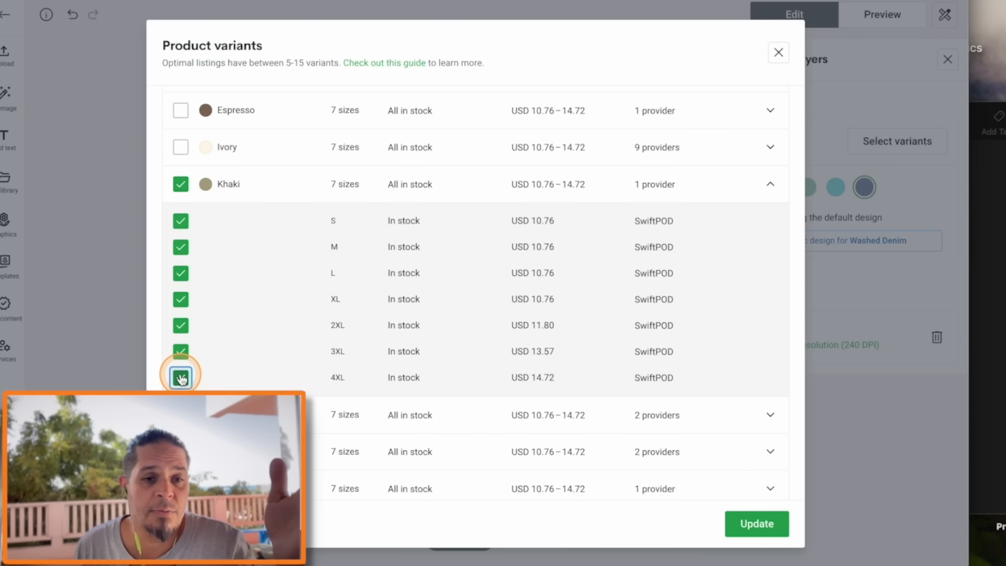
left_click(181, 378)
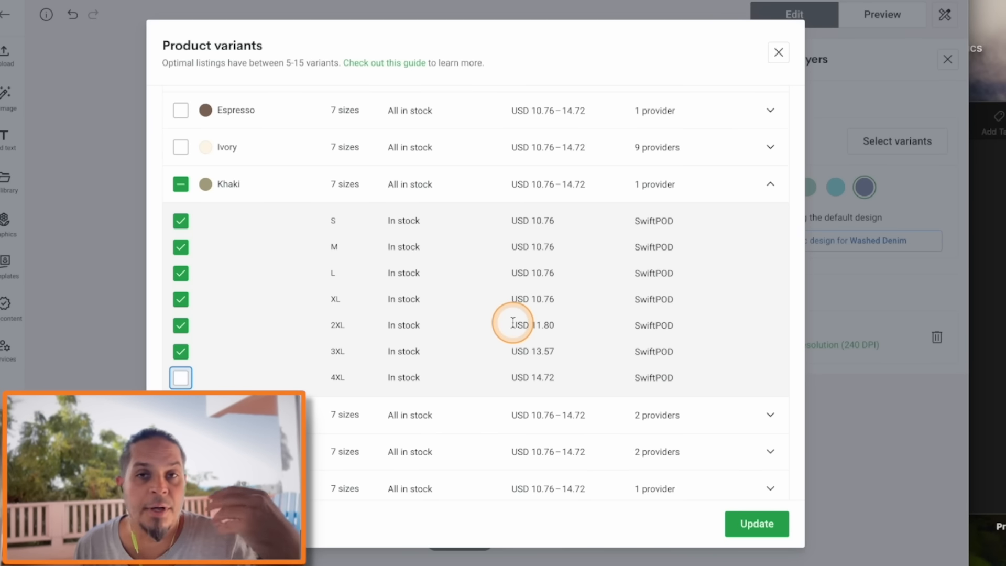
left_click(181, 377)
Apply the selected color variants and save the product
left_click(758, 523)
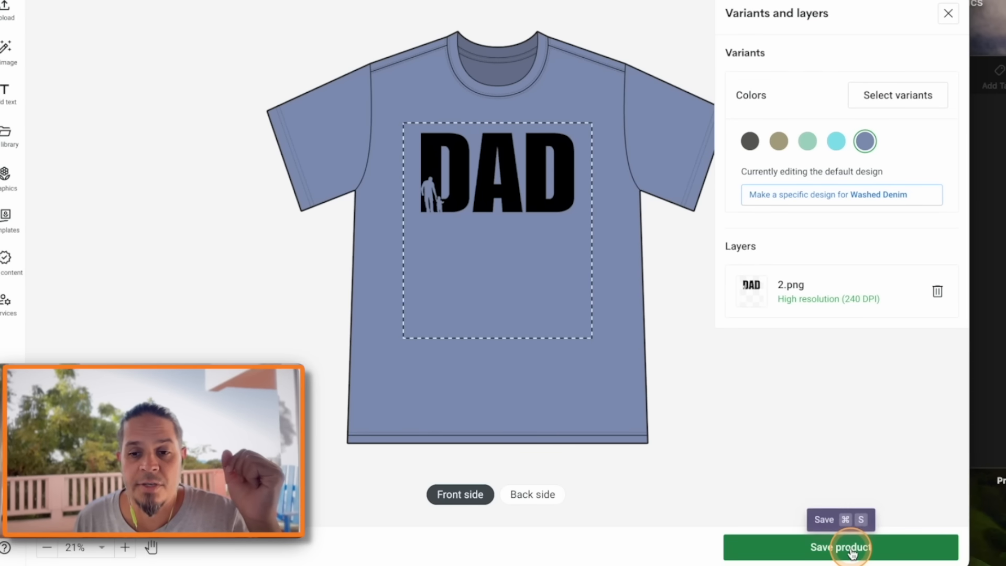
left_click(847, 548)
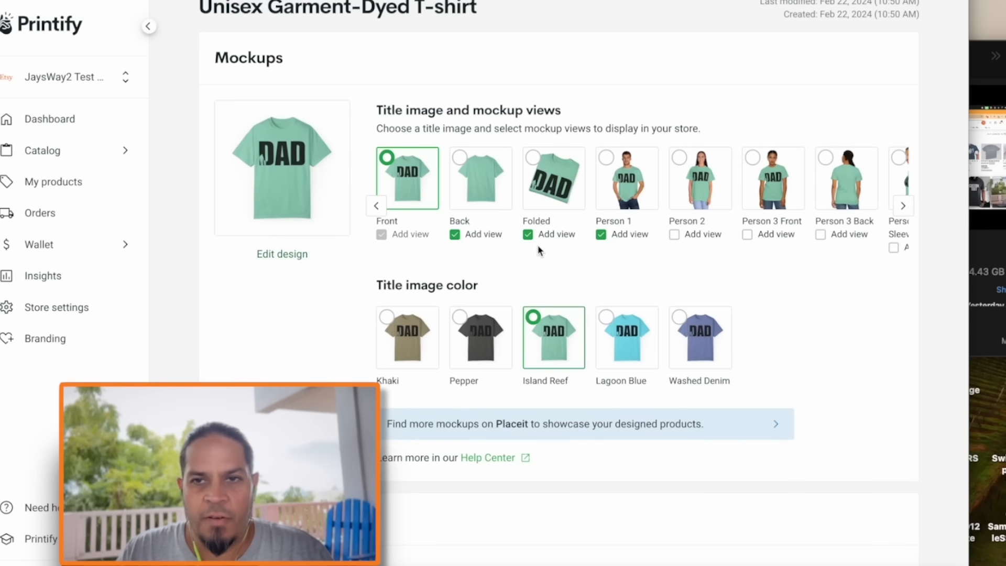
Remove the Folded and Person 1 views from the product's store mockups
scroll(539, 252, "down", 2)
scroll(538, 251, "up", 3)
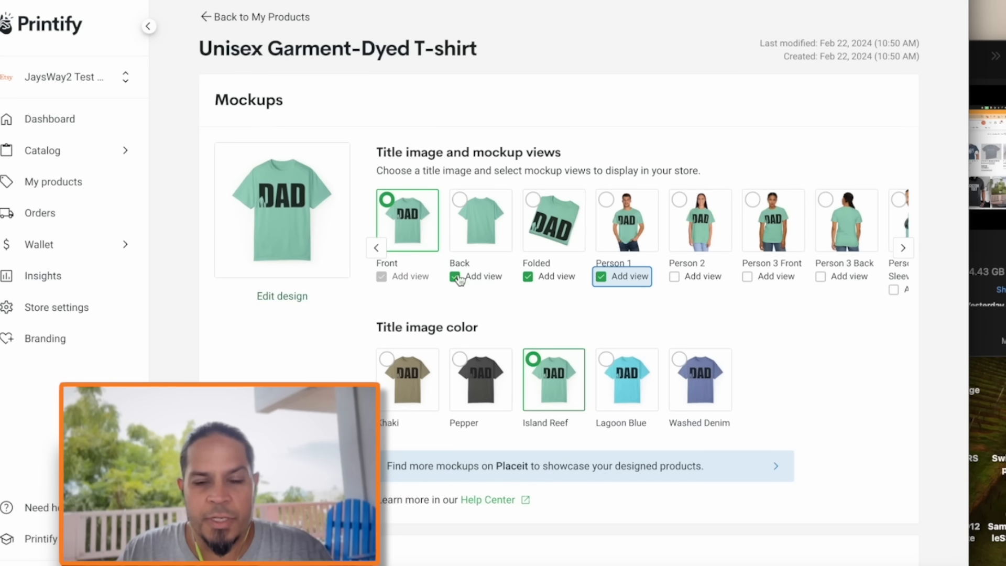
left_click(528, 276)
left_click(601, 277)
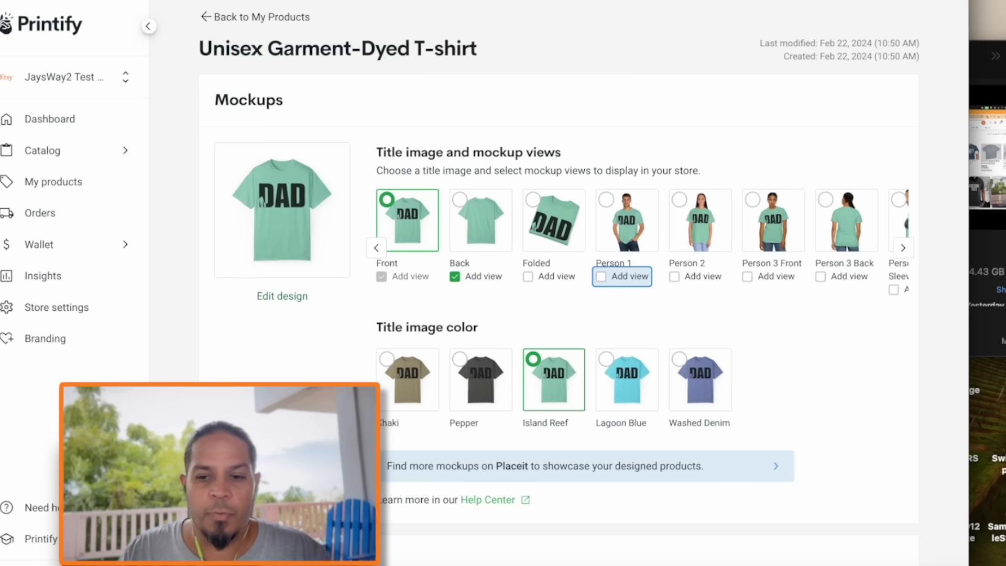
Review the product's listing details and publish it to the Etsy store
scroll(558, 314, "down", 8)
triple_click(398, 238)
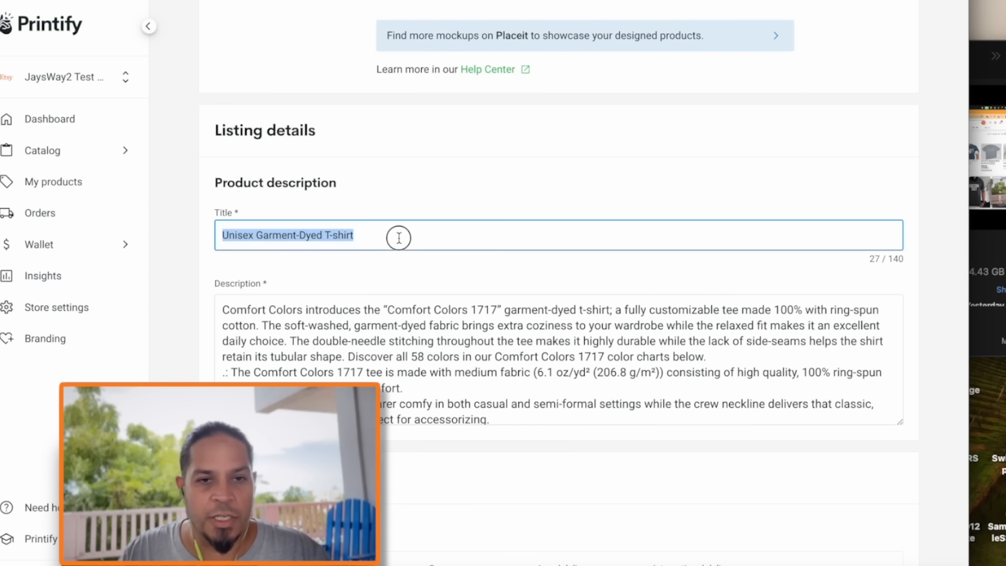
scroll(418, 303, "down", 3)
scroll(419, 304, "up", 3)
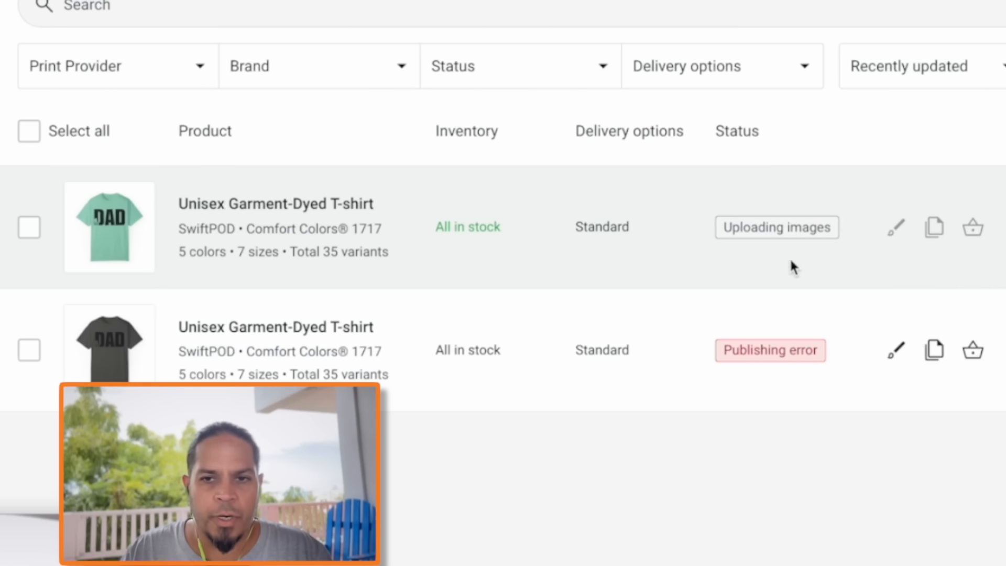
mouse_move(759, 233)
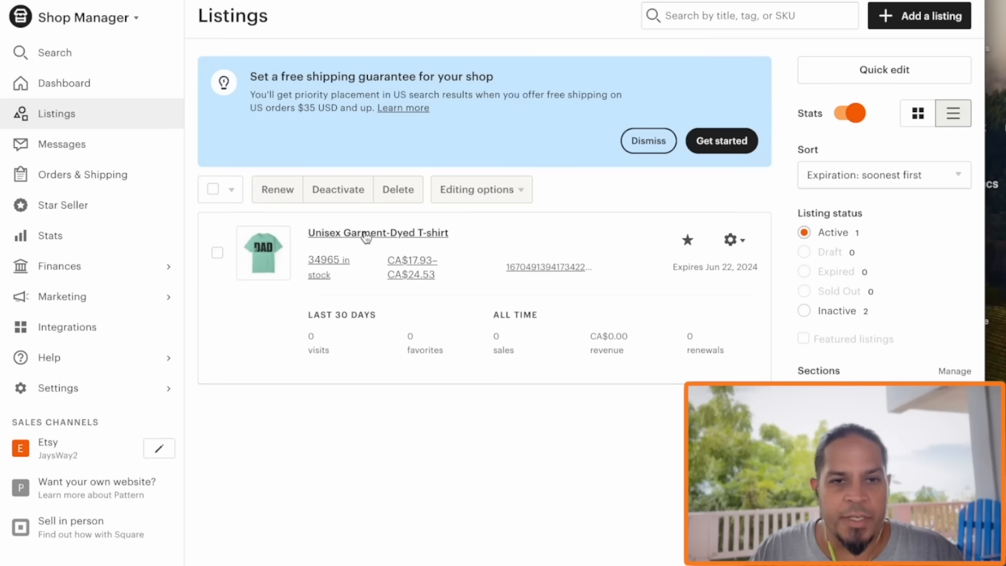
In Etsy Shop Manager, open the shirt's listing and turn on personalization with instructions asking buyers to add the date
left_click(366, 234)
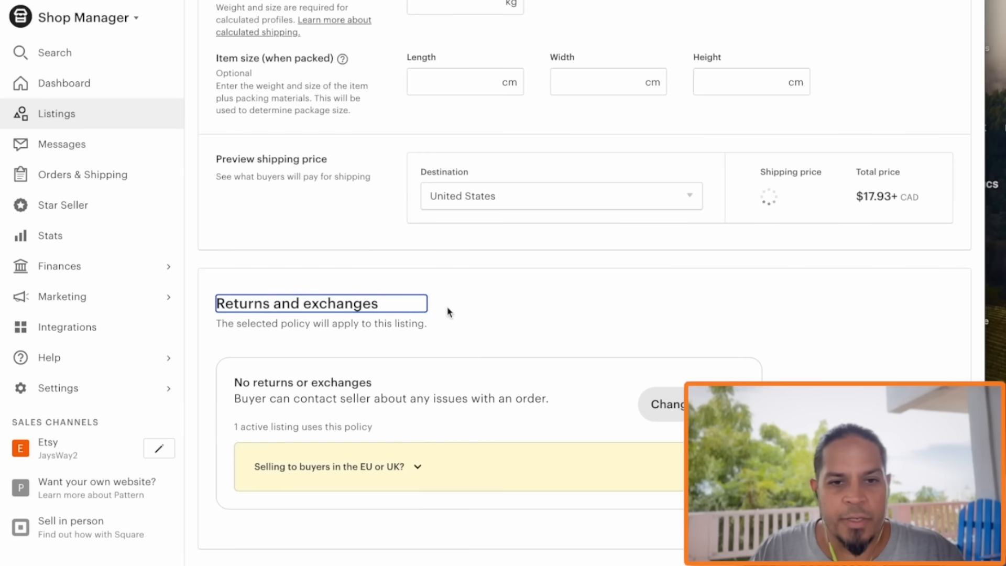
scroll(523, 312, "up", 12)
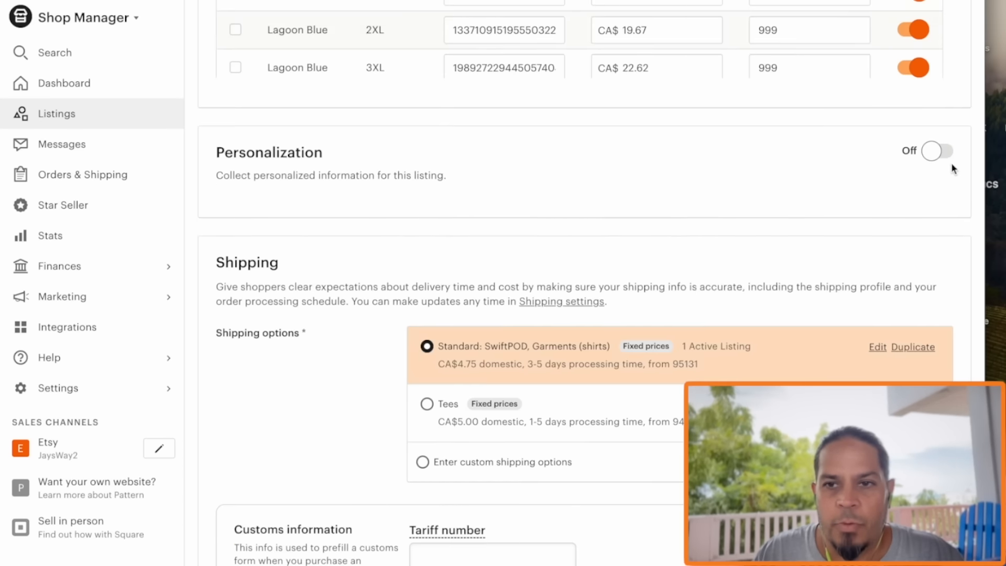
left_click(939, 152)
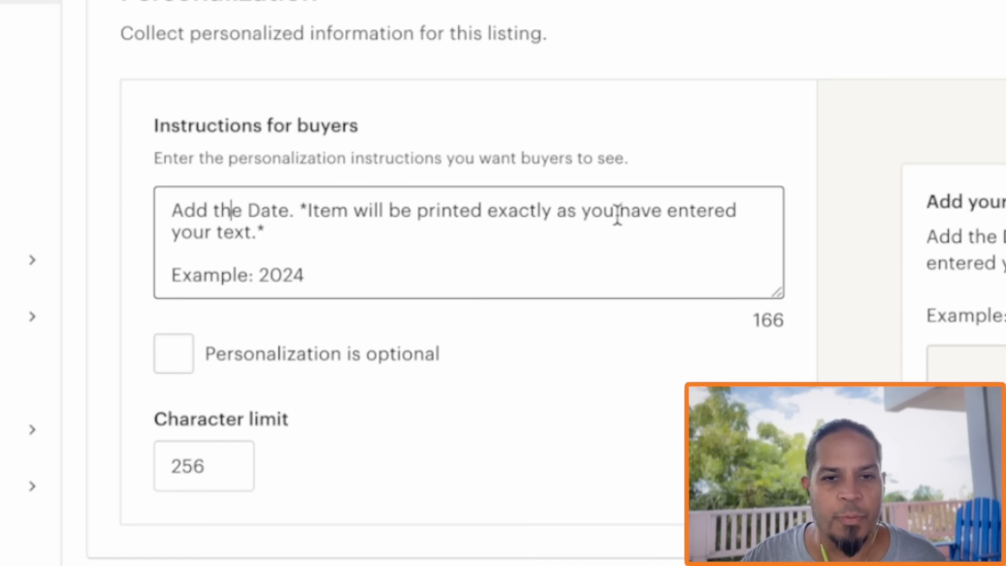
Change the example date in the personalization instructions to 02.22.2024 and check the preview of what the buyer will see
left_click(321, 273)
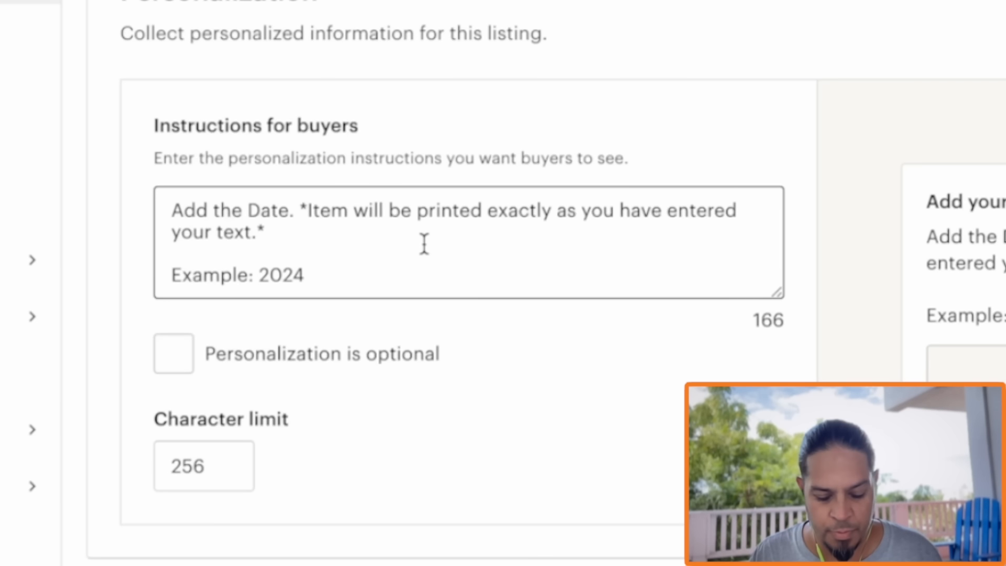
type("02.")
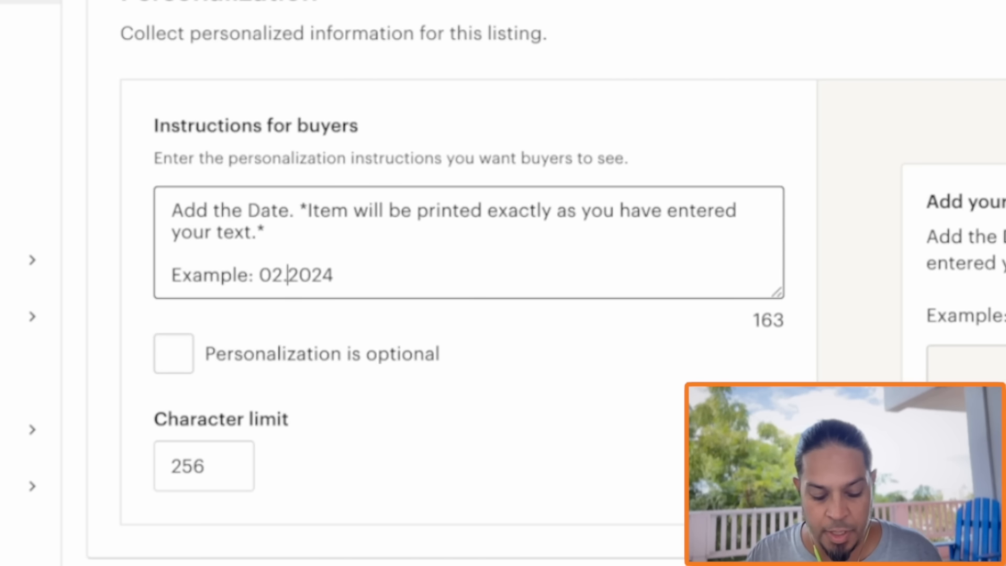
type("22.")
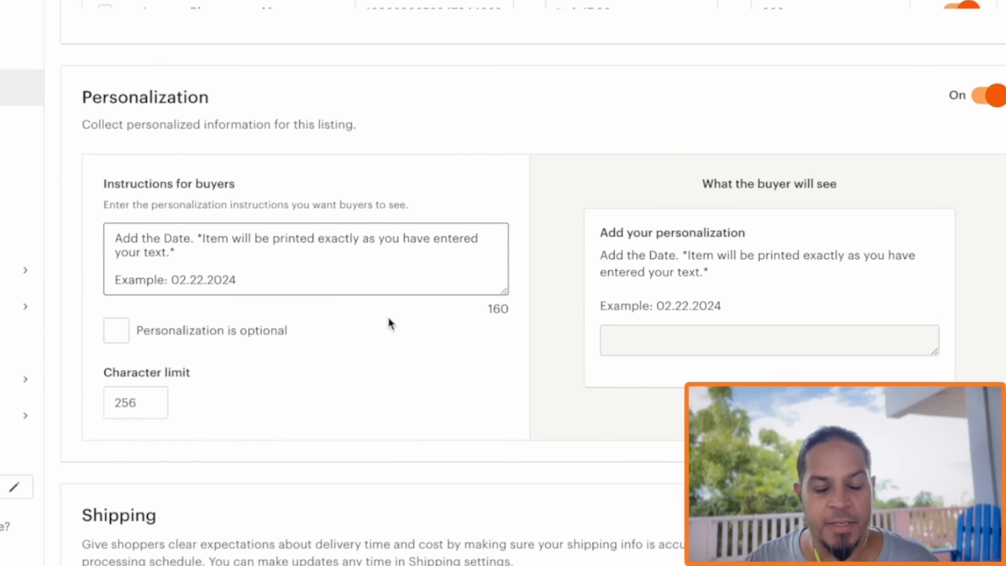
left_click_drag(600, 232, 722, 243)
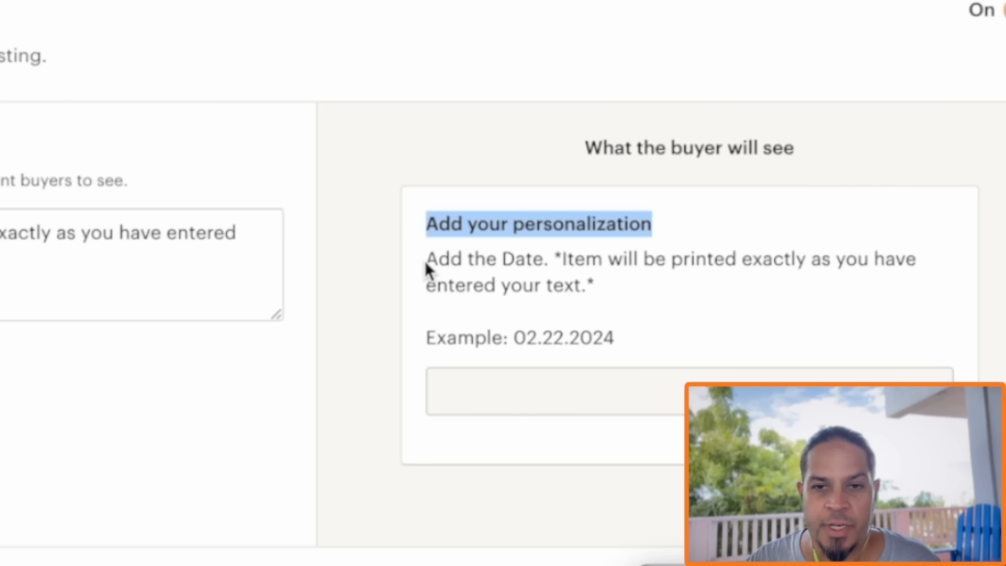
left_click_drag(426, 264, 918, 288)
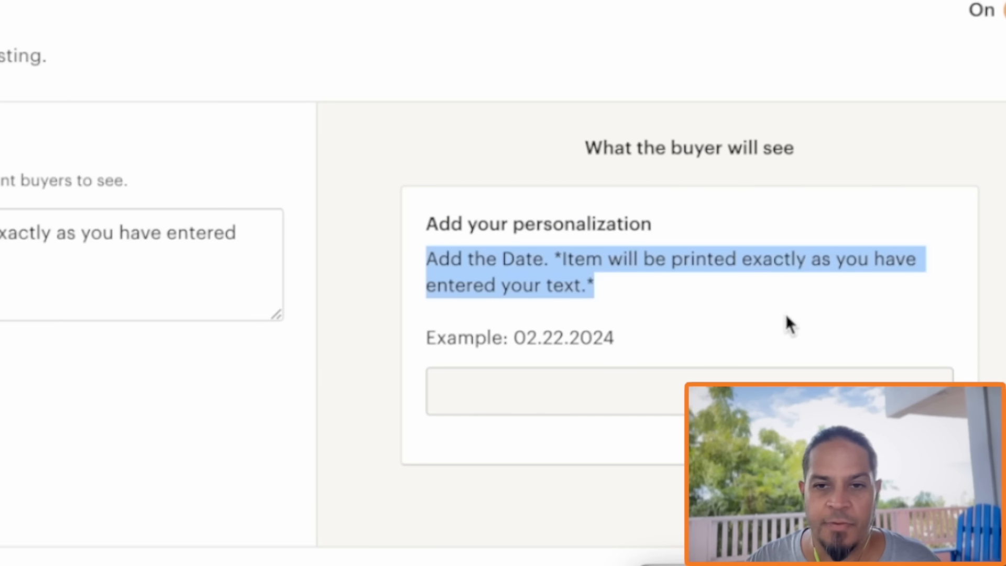
Look over the listing's tags, pricing and variations and save the listing changes
scroll(400, 279, "up", 20)
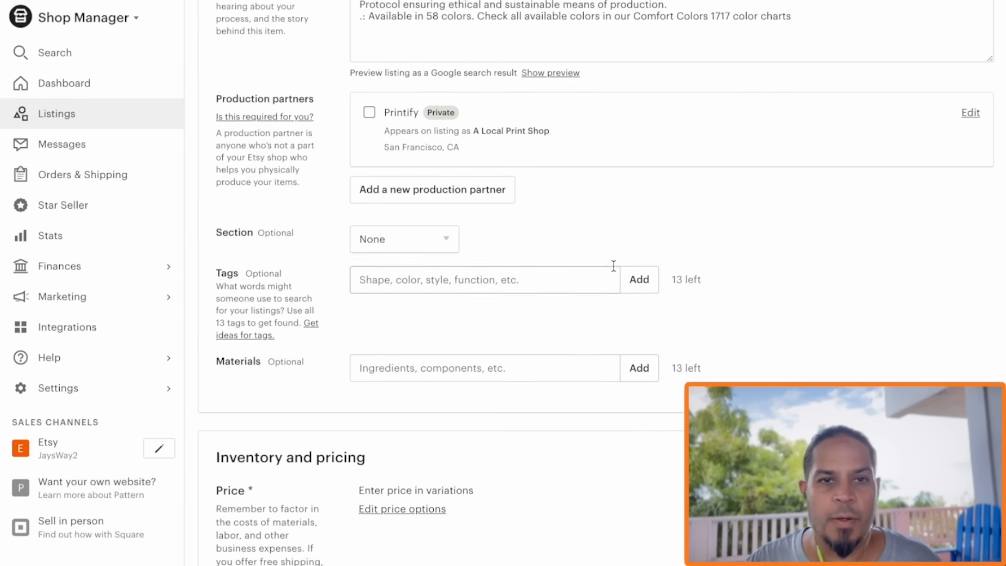
scroll(730, 198, "down", 20)
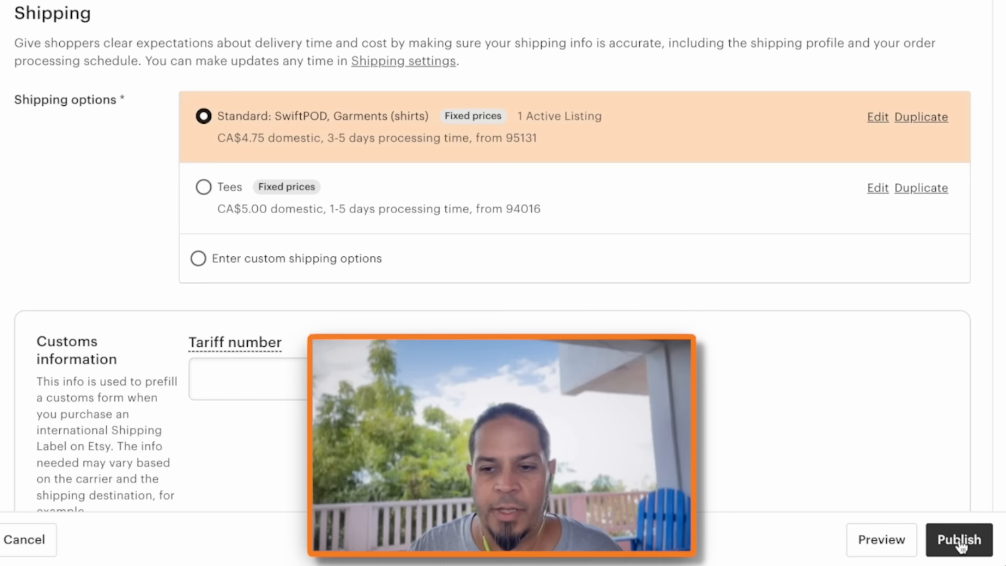
left_click(959, 541)
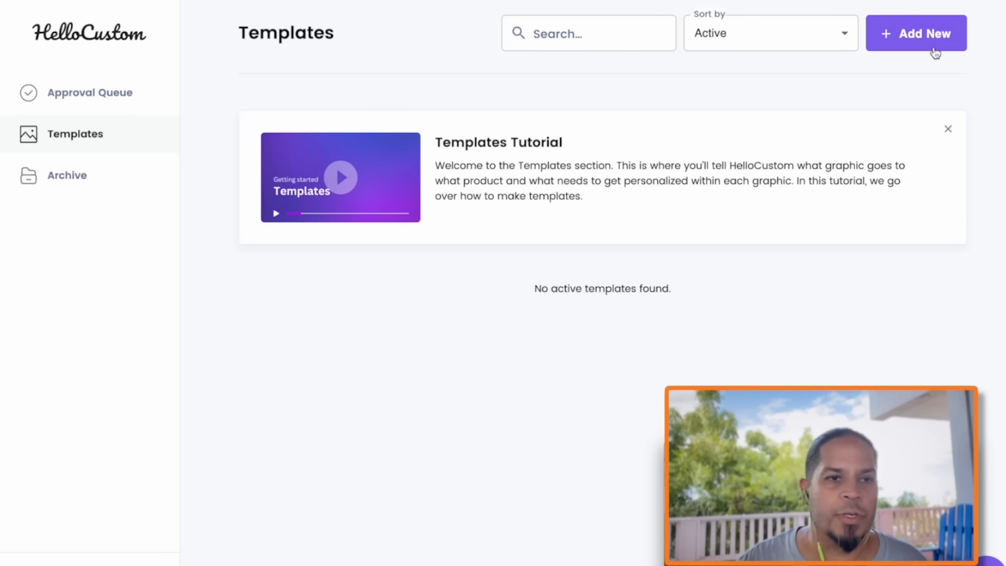
In HelloCustom, create a new template for the DAD artwork and insert lines of text on it
left_click(899, 38)
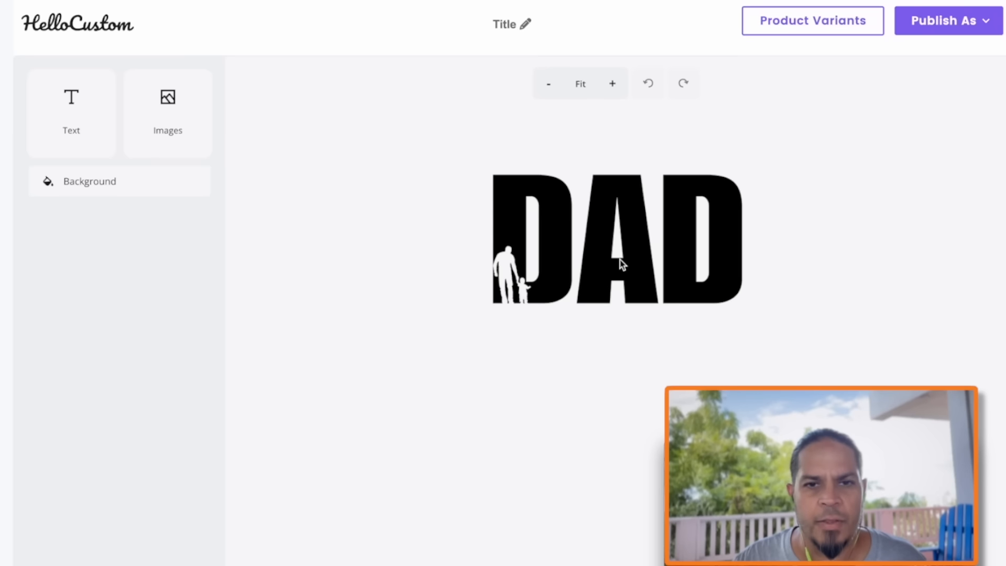
left_click(79, 116)
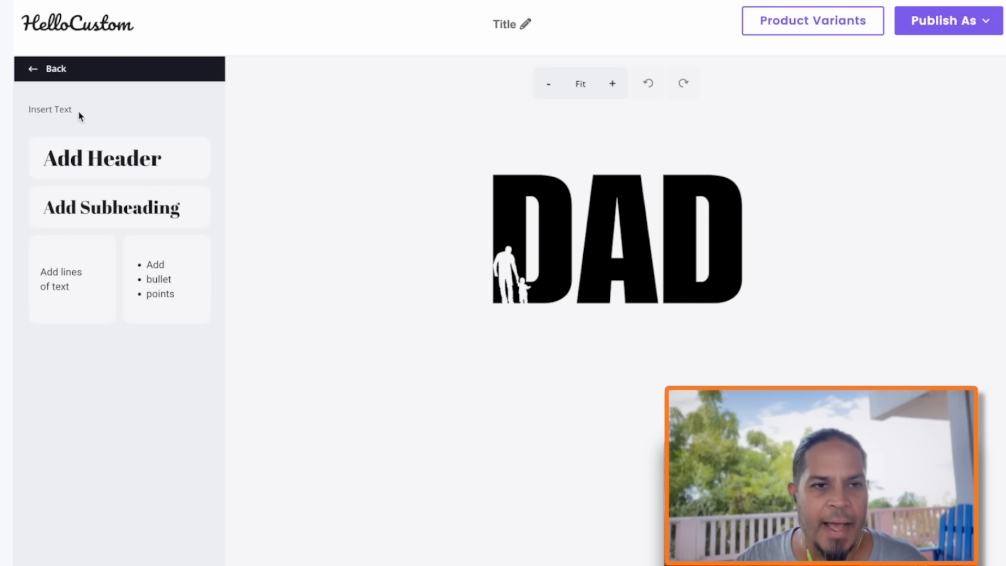
left_click(62, 278)
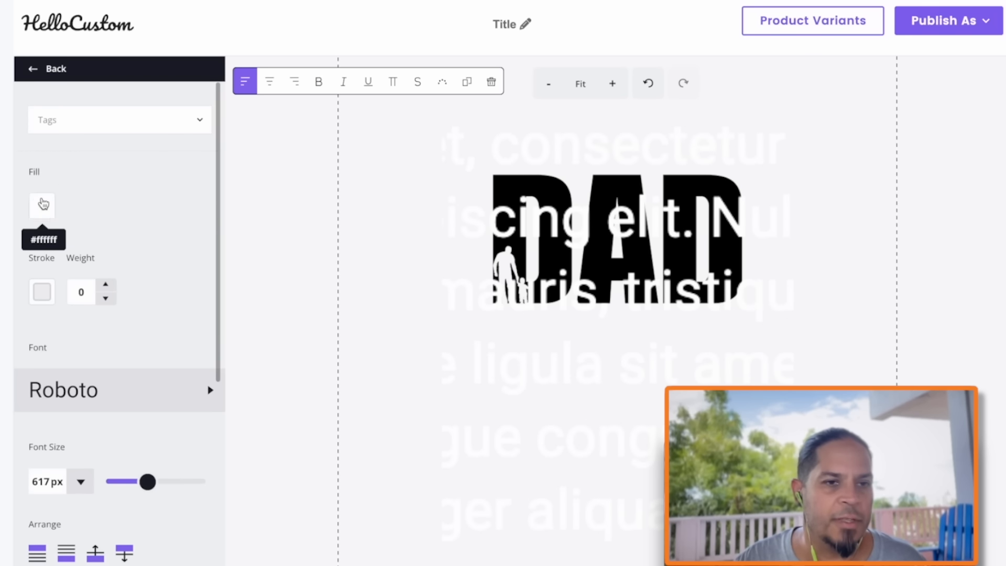
Set the placeholder text's fill to black (#000000) and replace its entire content with 02.22.24
left_click(43, 204)
left_click(192, 411)
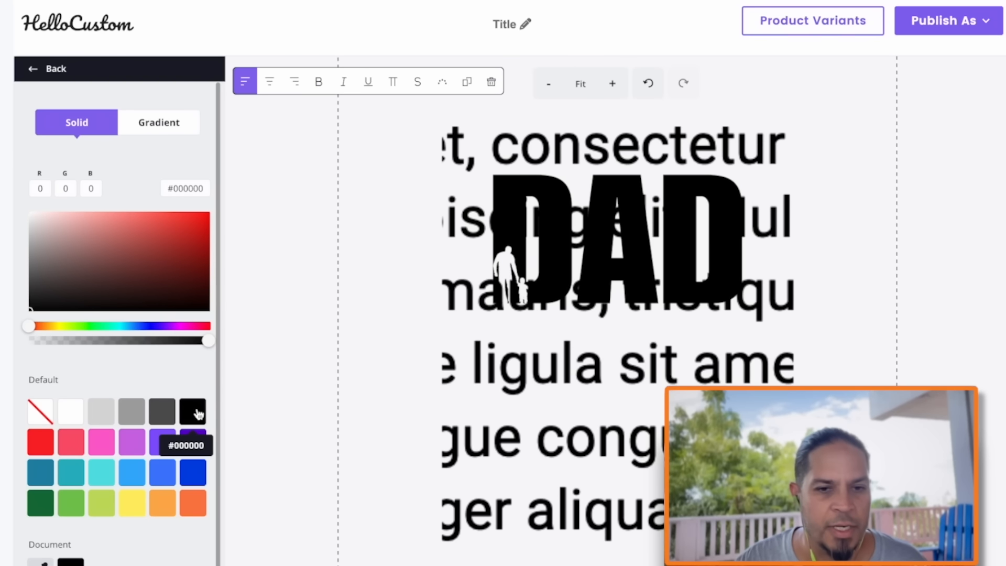
double_click(611, 386)
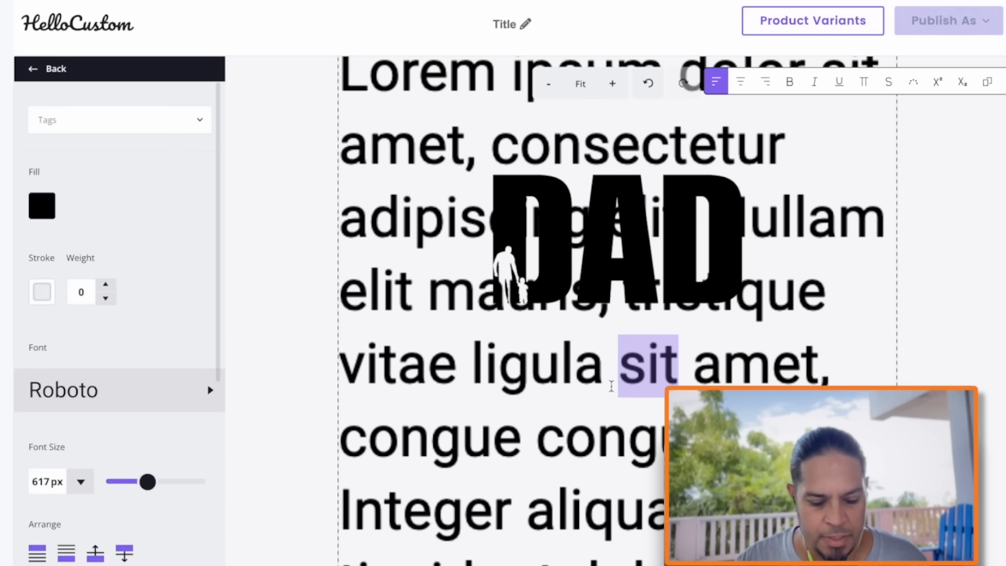
key("ctrl+a")
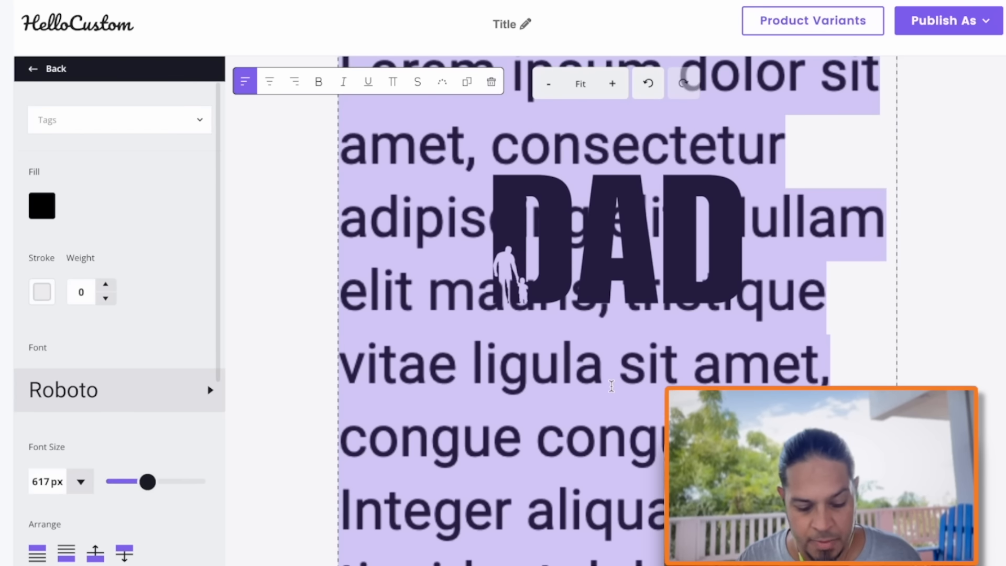
type("2.22.")
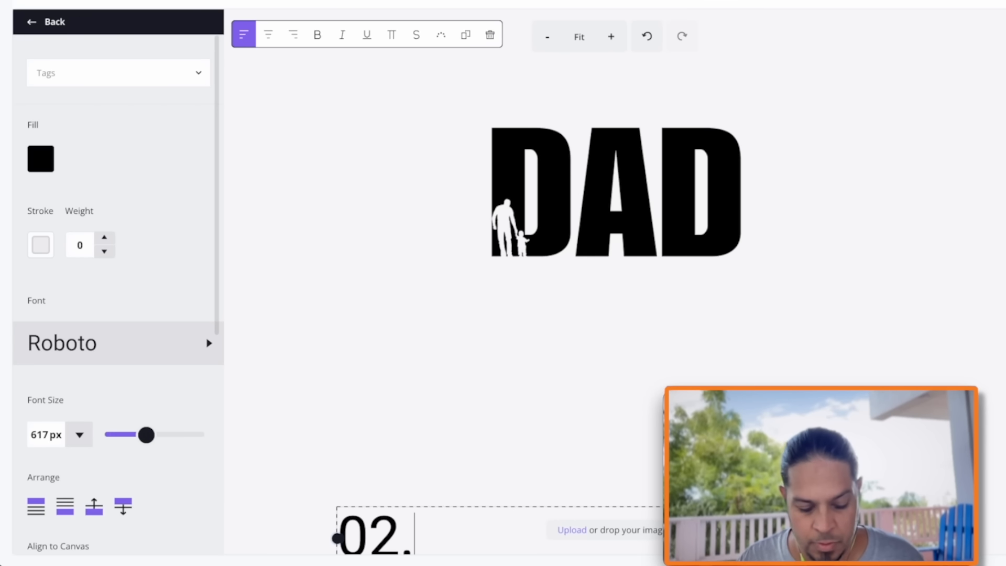
type("24")
Move the date below the DAD artwork, center-align it, and narrow its text box to match the artwork's width
left_click_drag(503, 533, 551, 307)
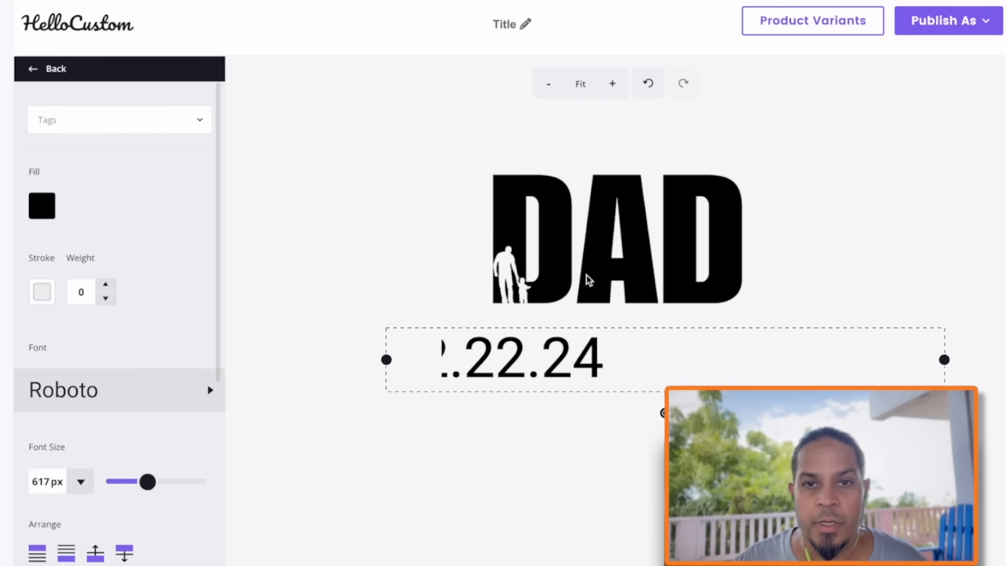
left_click(421, 303)
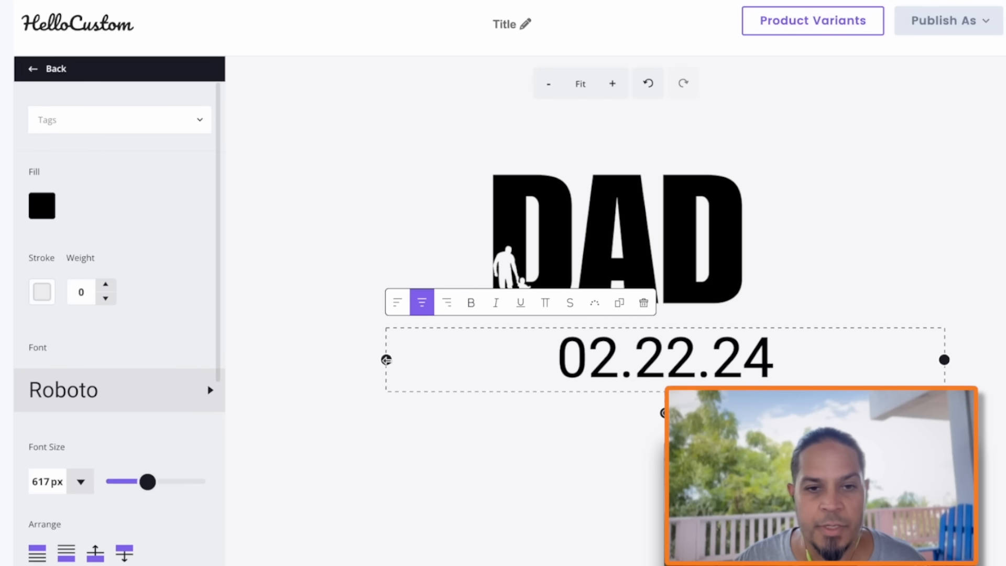
left_click_drag(386, 360, 490, 356)
left_click_drag(840, 359, 769, 356)
left_click_drag(684, 351, 637, 343)
left_click_drag(729, 352, 745, 352)
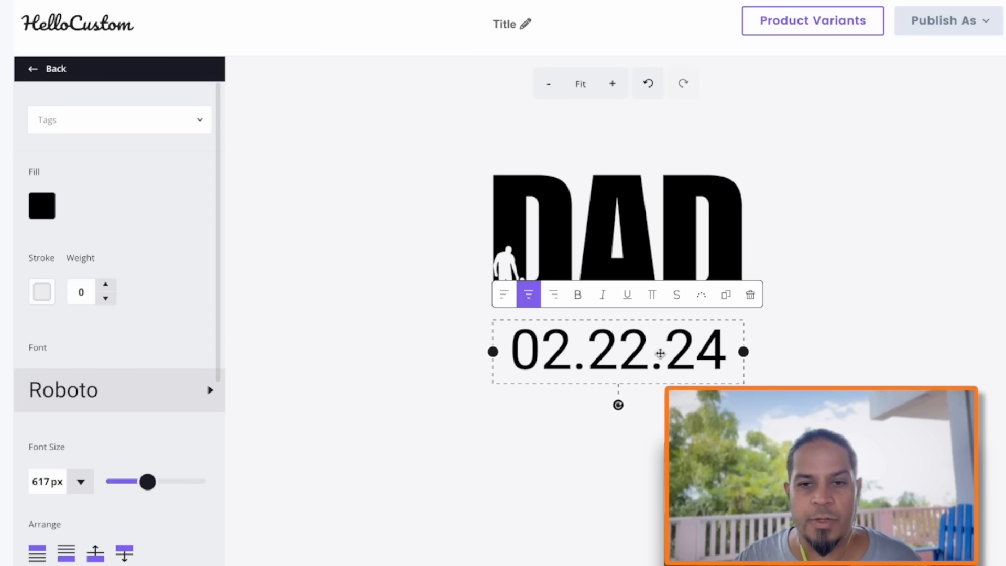
Reduce the date's font size to 364 px and move the date up close beneath the DAD artwork
left_click_drag(147, 481, 138, 483)
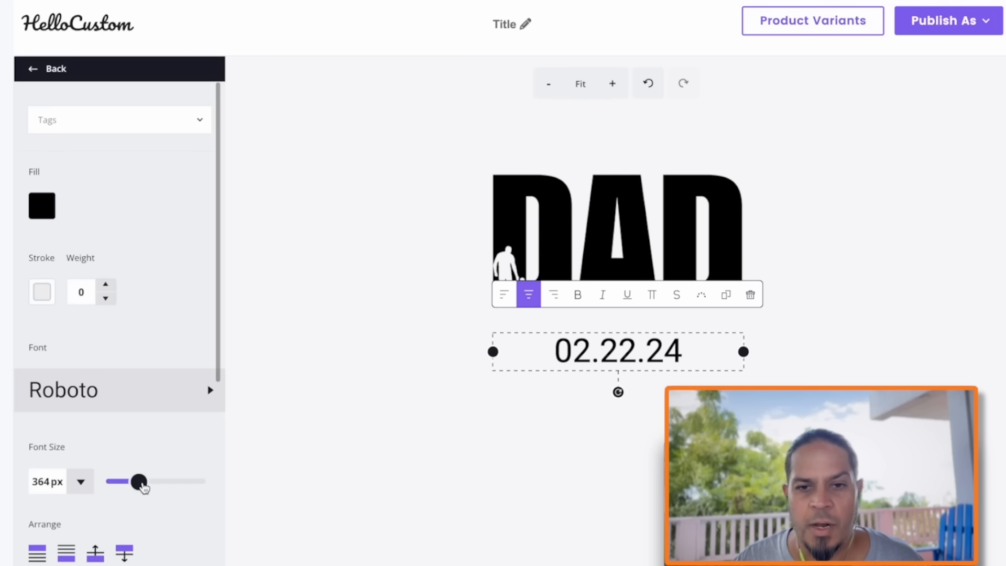
left_click(626, 349)
left_click_drag(625, 349, 626, 327)
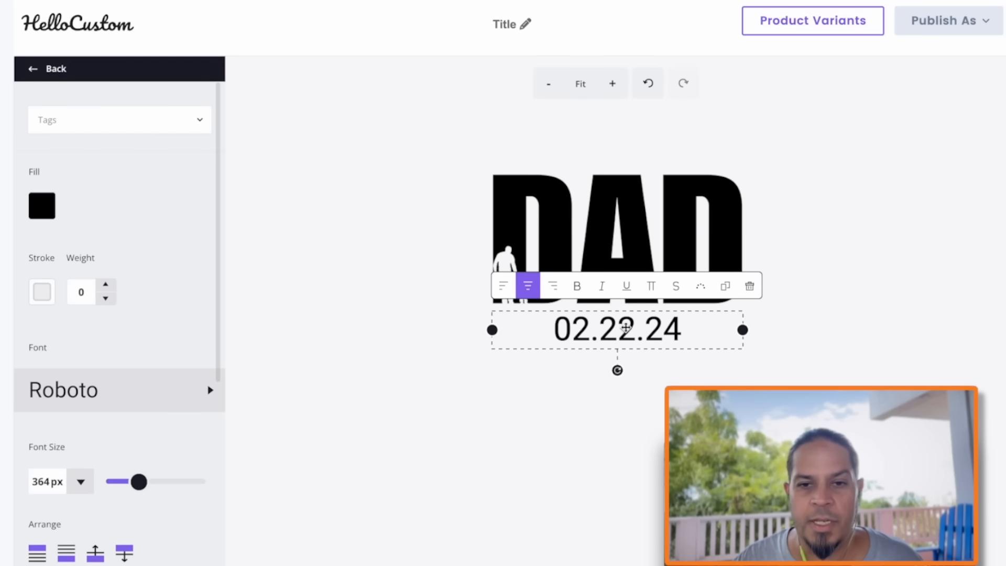
Try Alfa Slab One on the date, settle on the Archivo Black font, and deselect the text
left_click(188, 390)
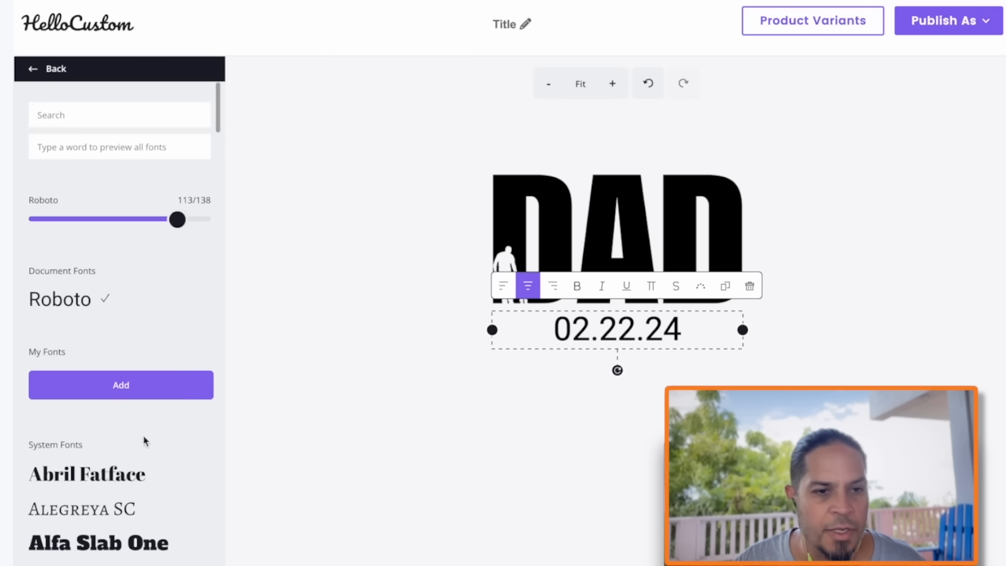
scroll(131, 549, "down", 2)
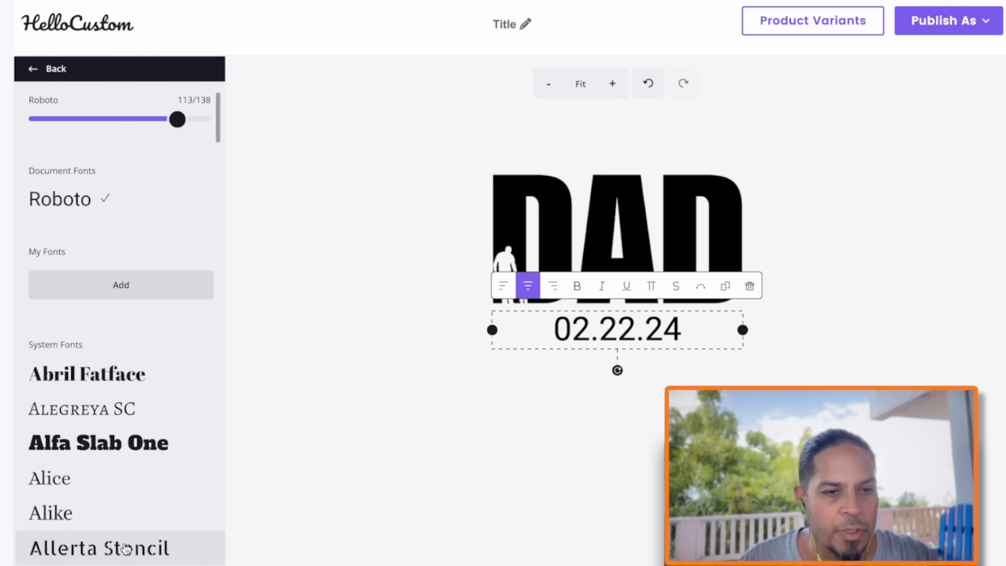
left_click(121, 445)
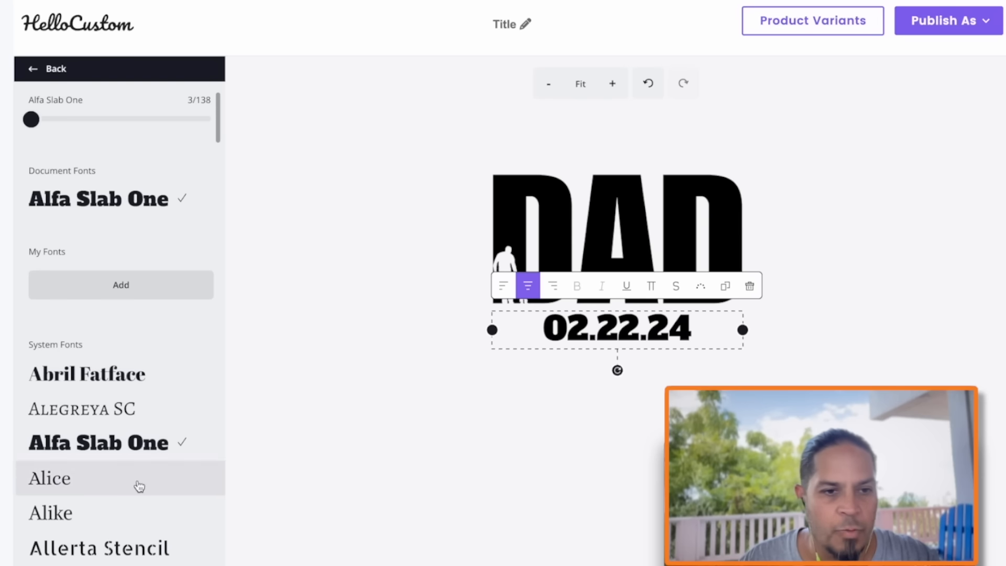
scroll(139, 493, "down", 3)
scroll(120, 458, "down", 6)
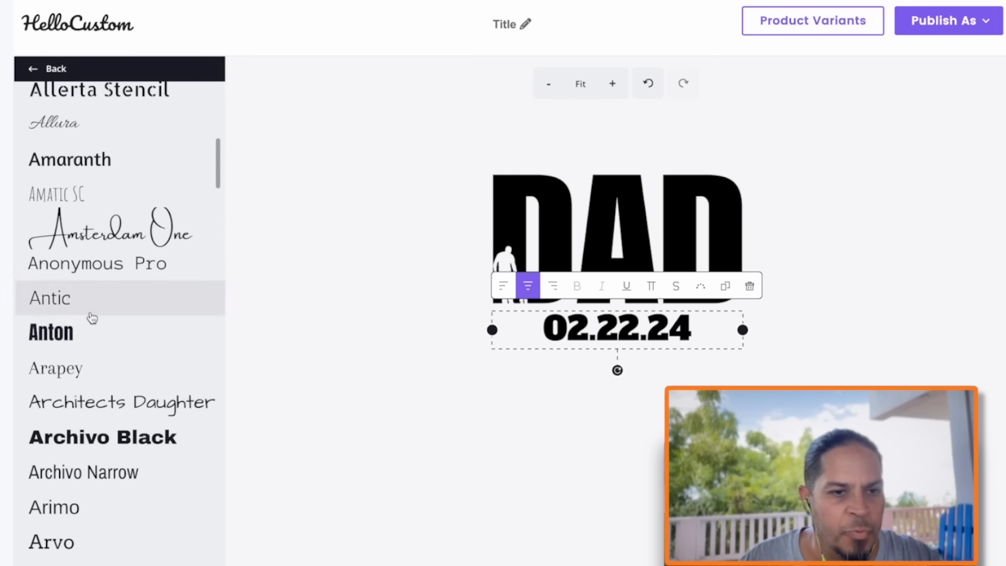
left_click(107, 437)
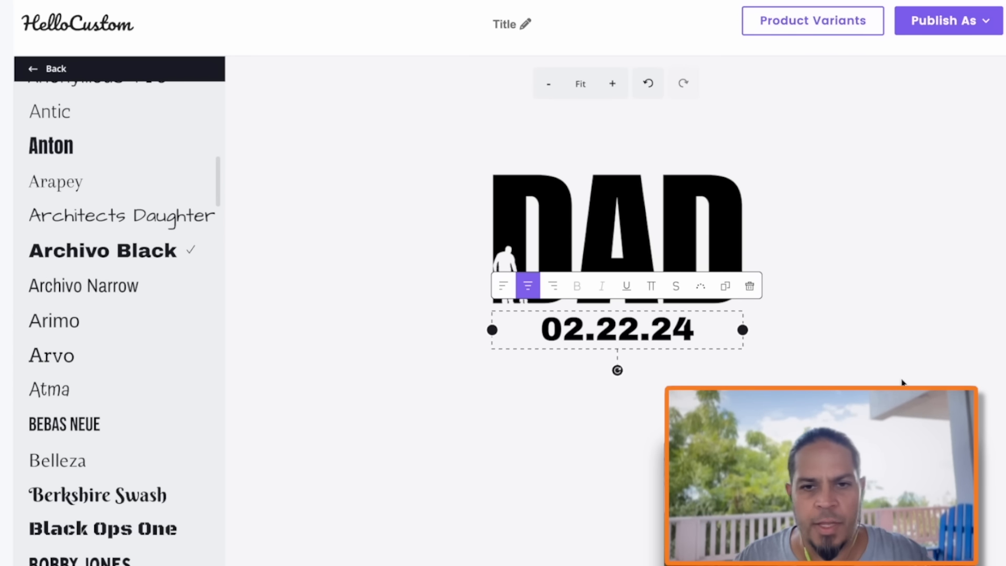
left_click(833, 346)
Link the template to the active Unisex Garment-Dyed T-shirt Etsy listing with all its product variants selected
left_click(815, 21)
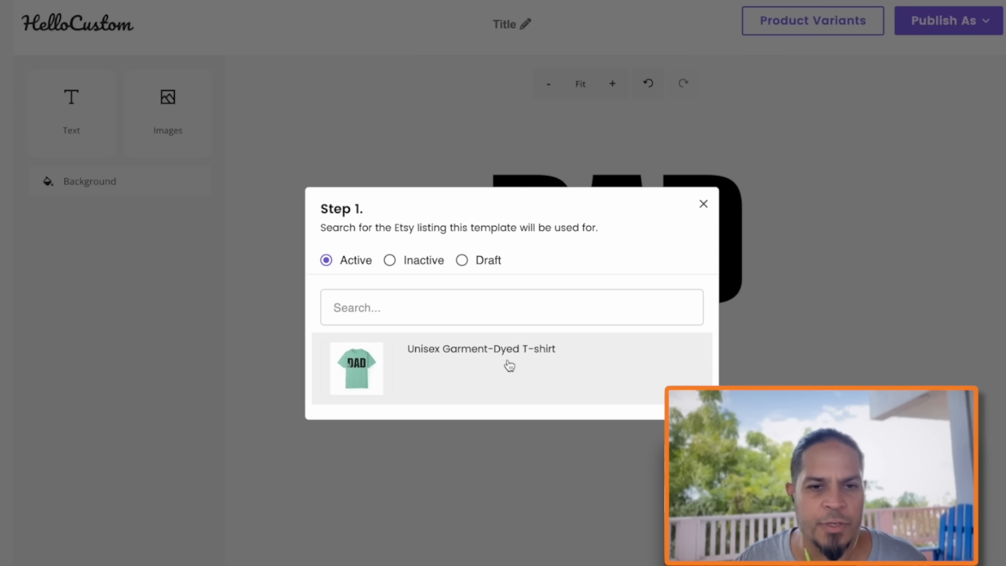
left_click(437, 305)
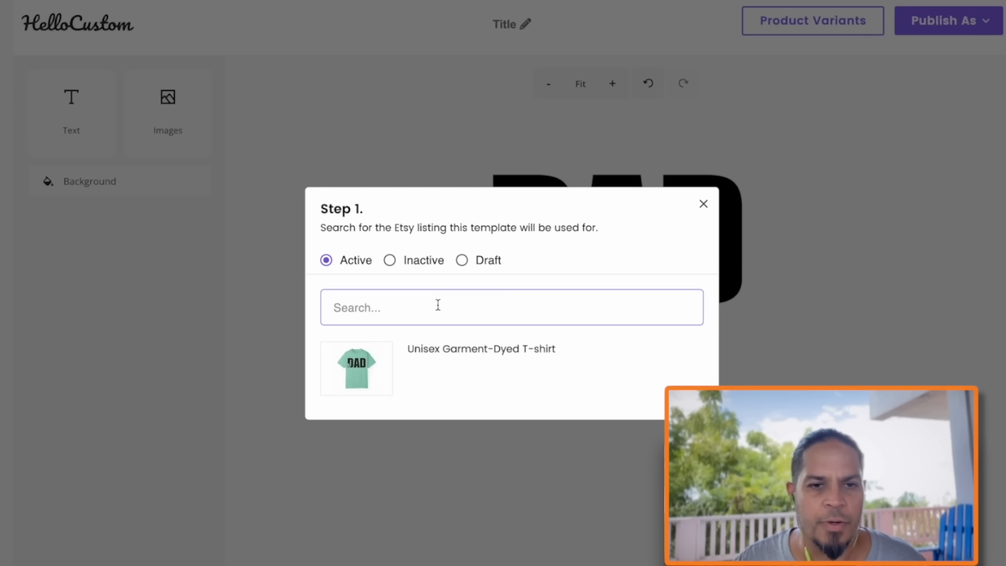
left_click(462, 359)
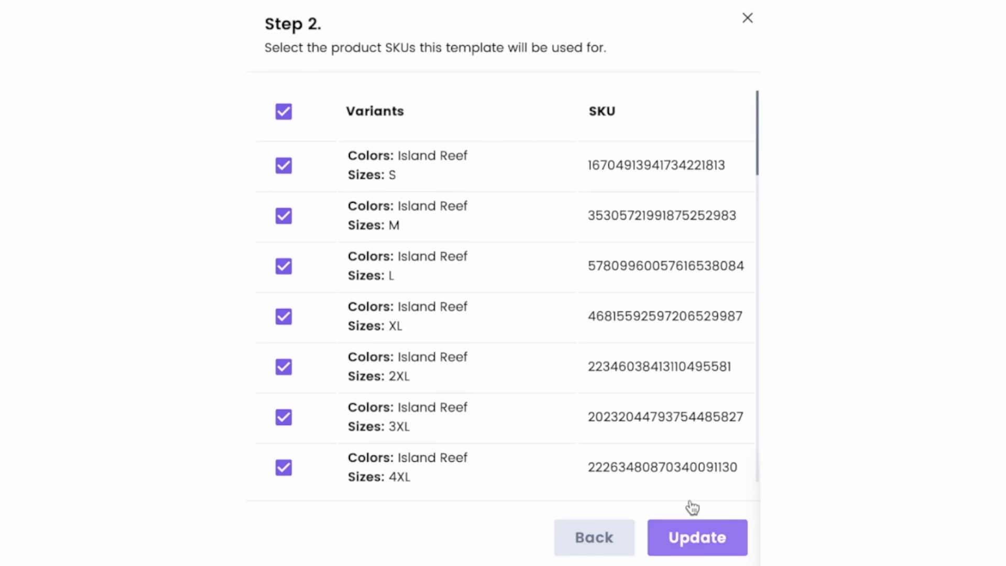
left_click(645, 503)
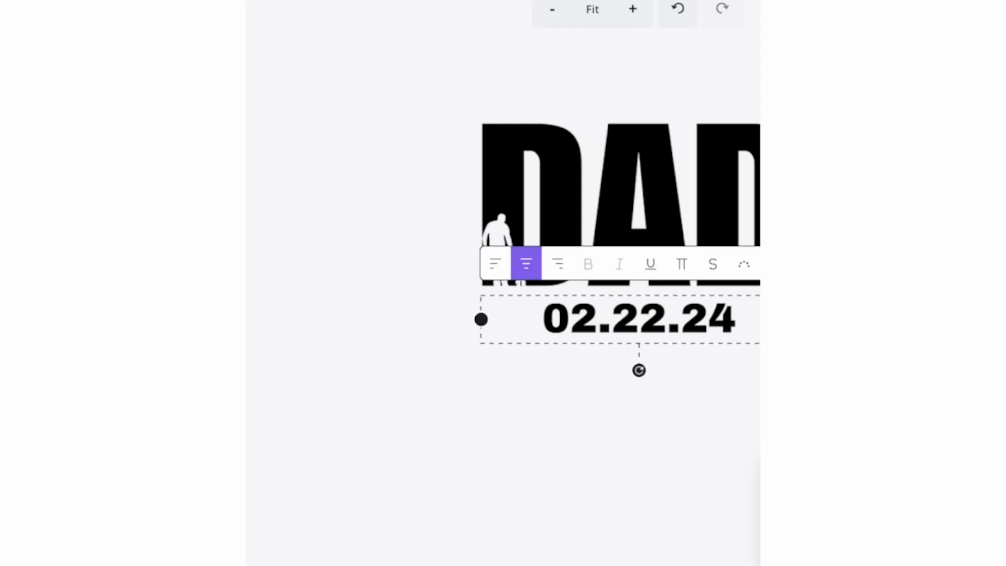
Assign the Date tag to the 02.22.24 text below the DAD artwork
left_click(681, 330)
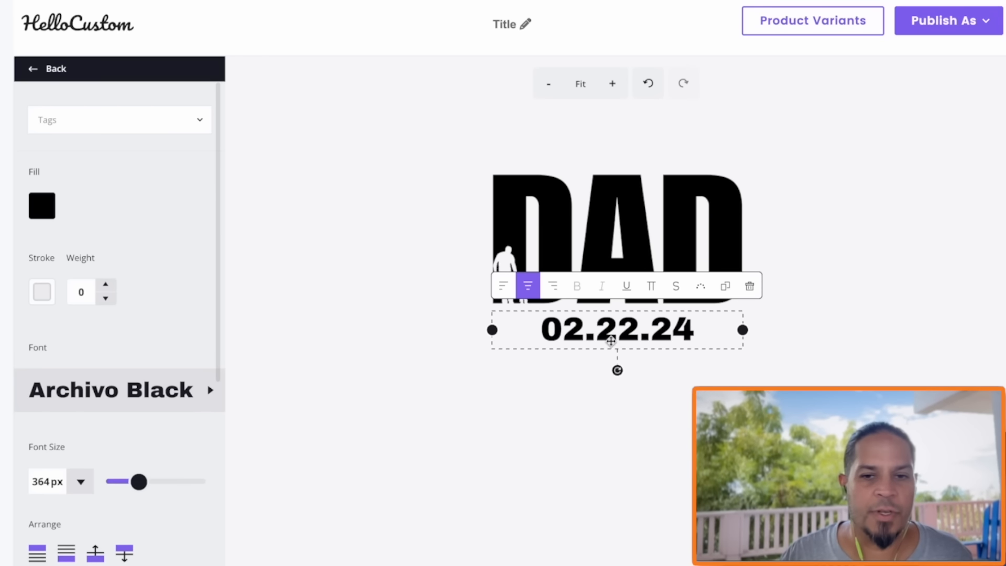
left_click(199, 122)
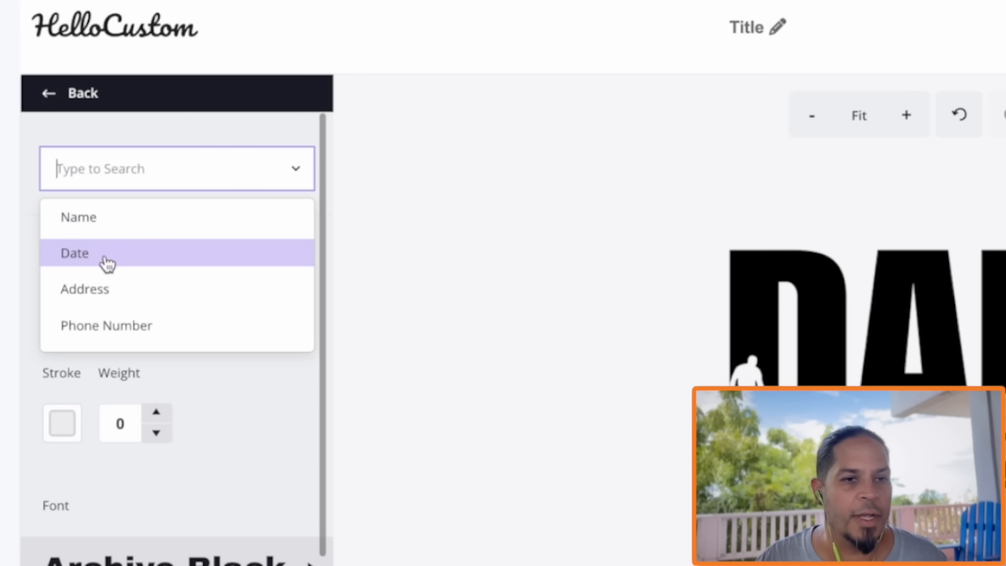
left_click(78, 259)
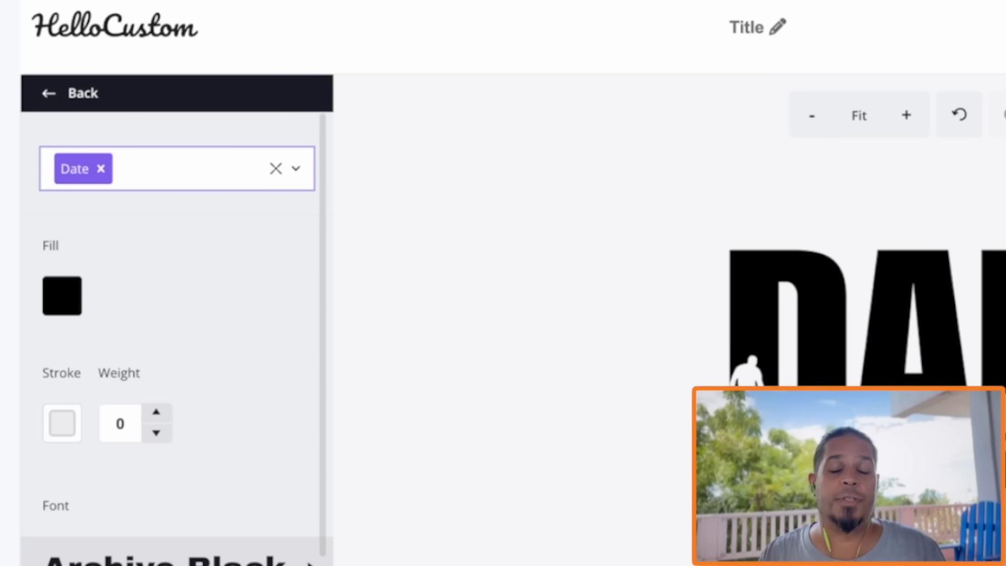
left_click(590, 414)
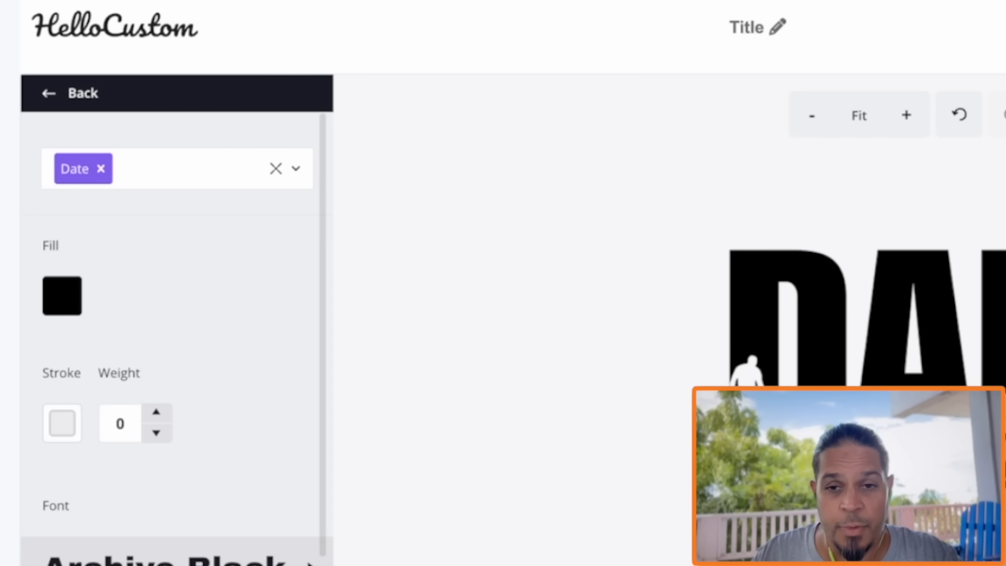
Title the template Dad HC Test 1 and publish it as Active
left_click(775, 23)
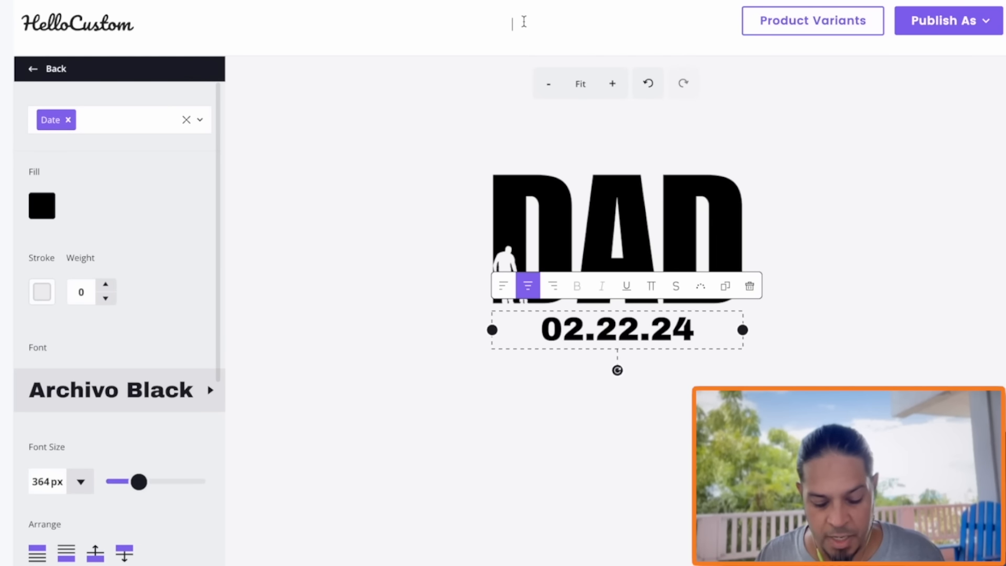
type("Dad HC Test 1")
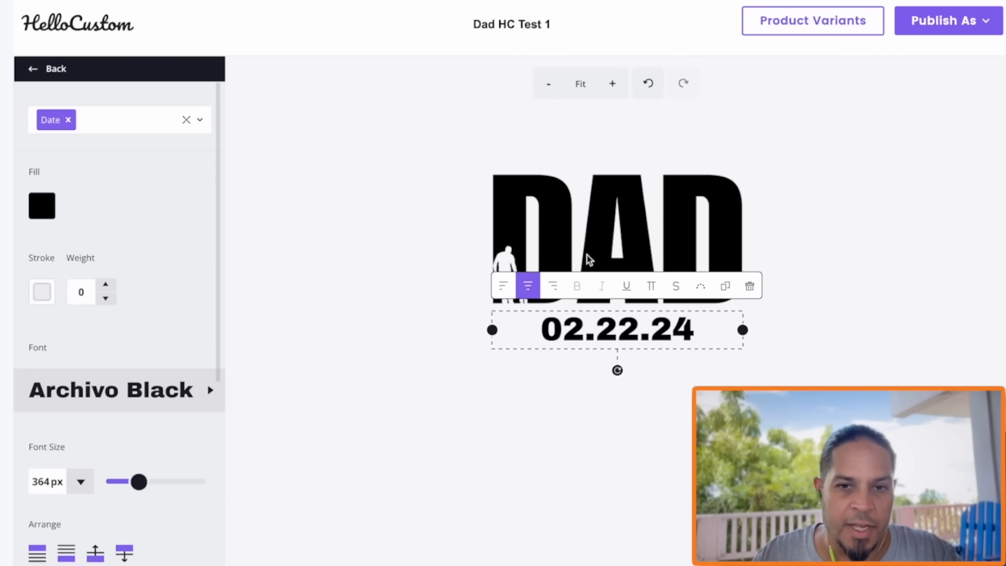
left_click(940, 31)
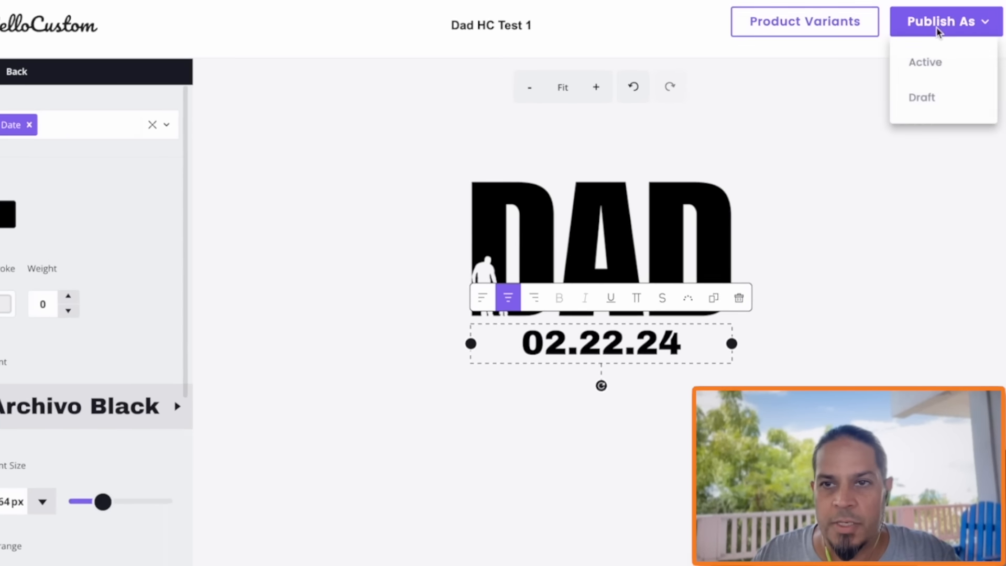
left_click(926, 67)
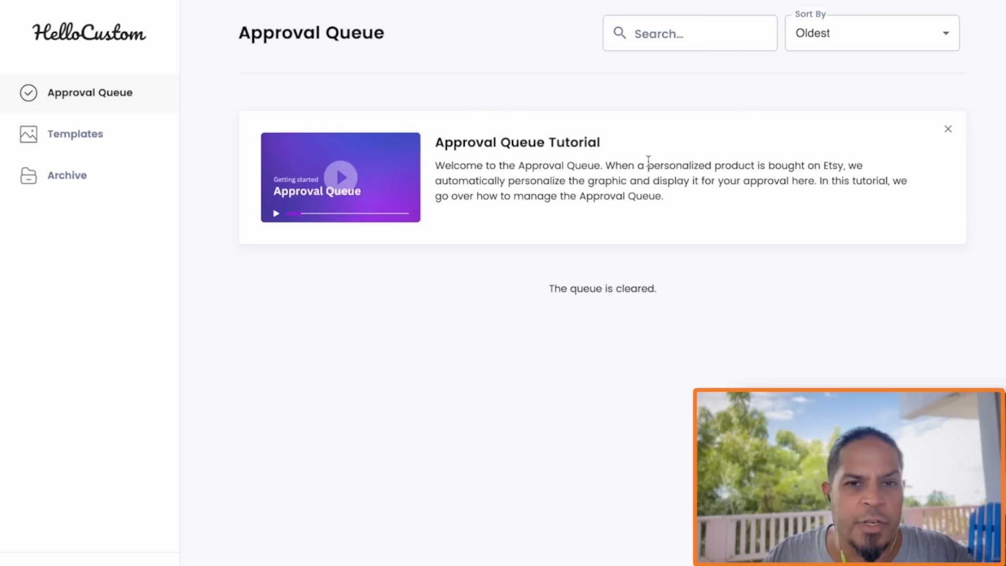
Open the Approval Queue tutorial video to see how personalized orders are managed
left_click(352, 186)
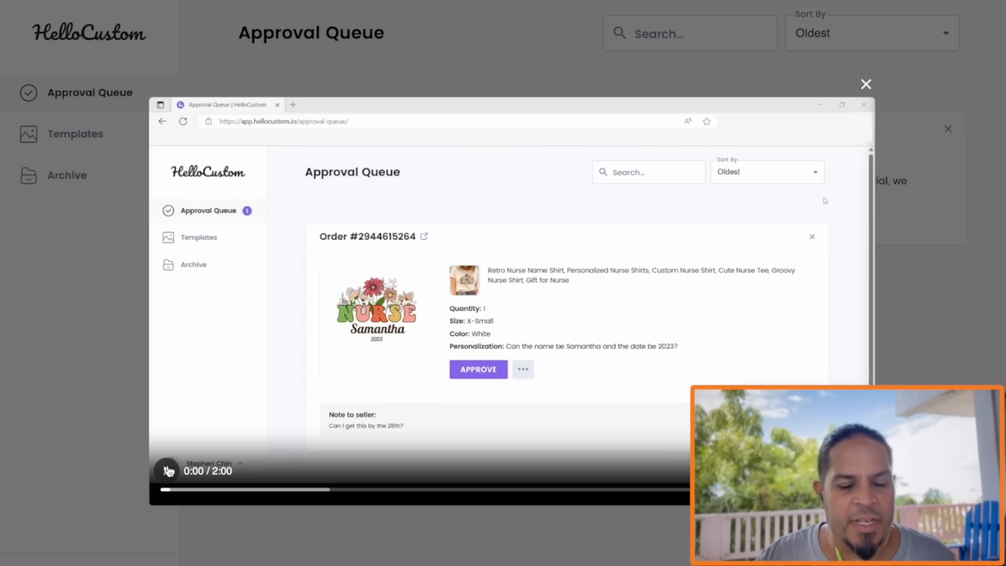